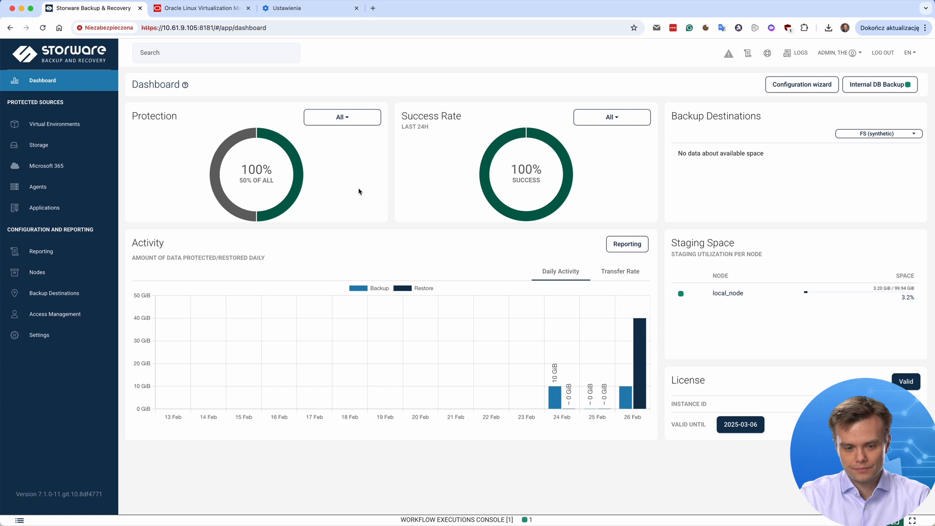
Step: Start adding a new virtualization provider and choose oVirt (v4) / RHV (v4) / Oracle Linux VM as its type
{"action": "left_click", "coordinate": [64, 127]}
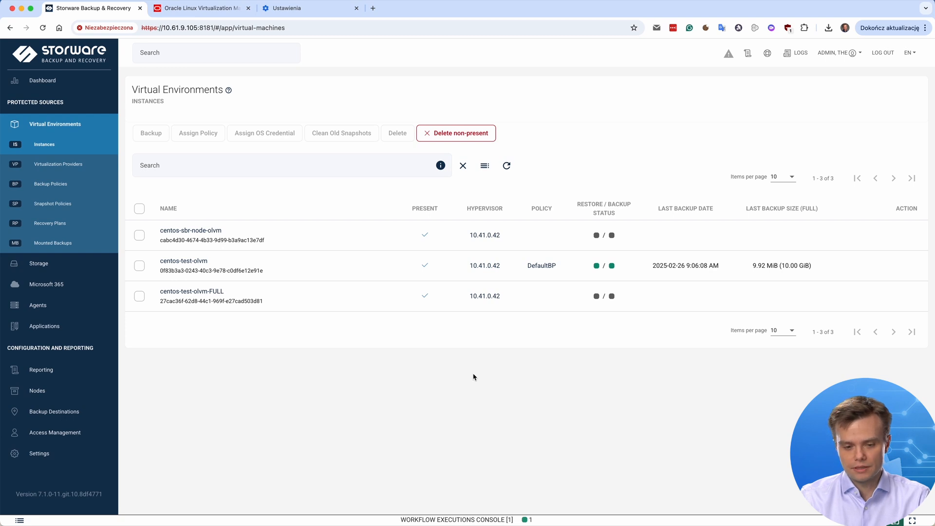
{"action": "left_click", "coordinate": [78, 163]}
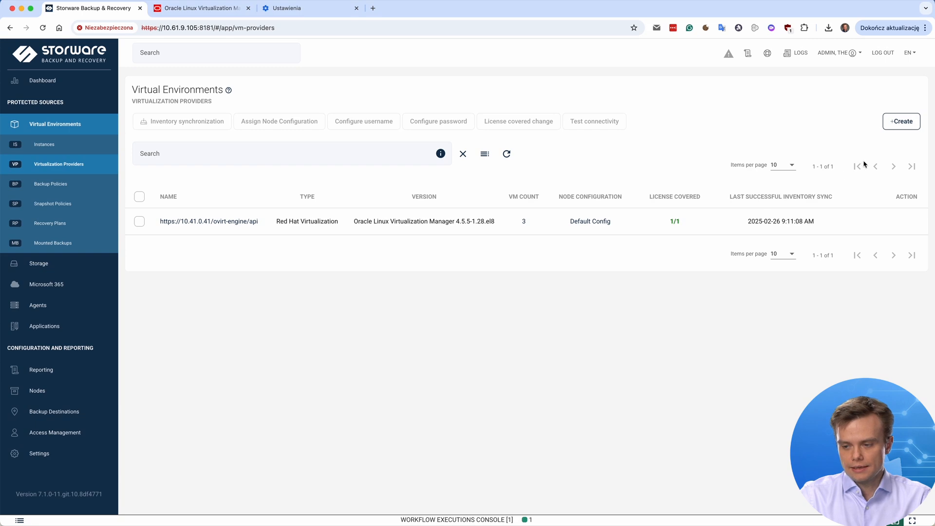
{"action": "left_click", "coordinate": [901, 122]}
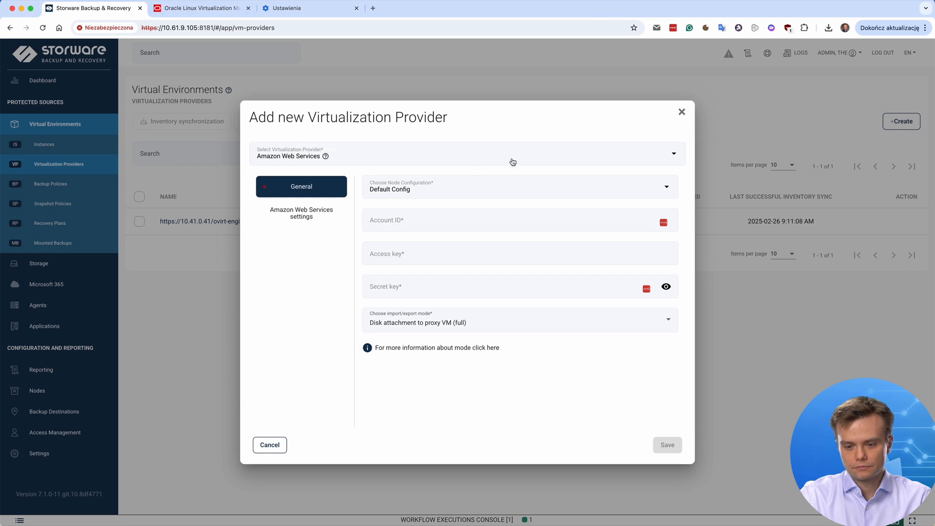
{"action": "left_click", "coordinate": [563, 163]}
{"action": "scroll", "coordinate": [508, 207], "scroll_direction": "down", "scroll_amount": 8}
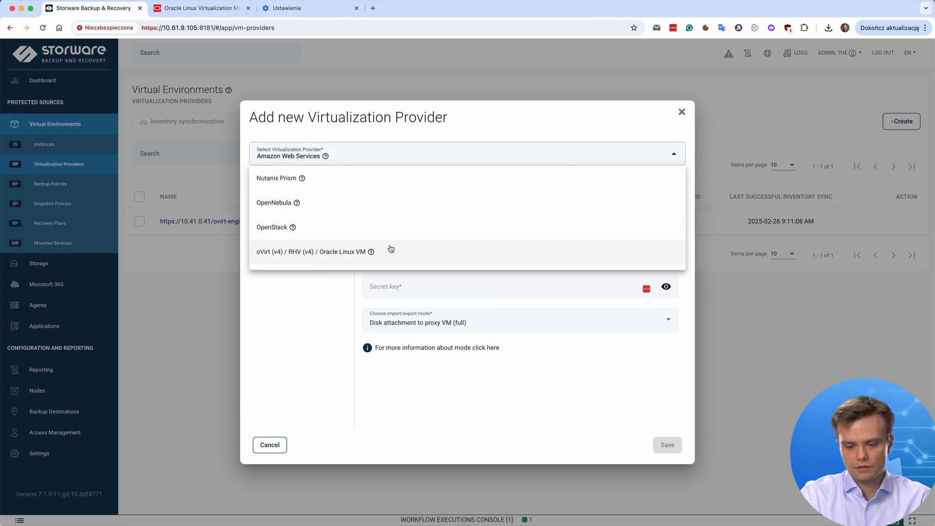
{"action": "left_click", "coordinate": [316, 258]}
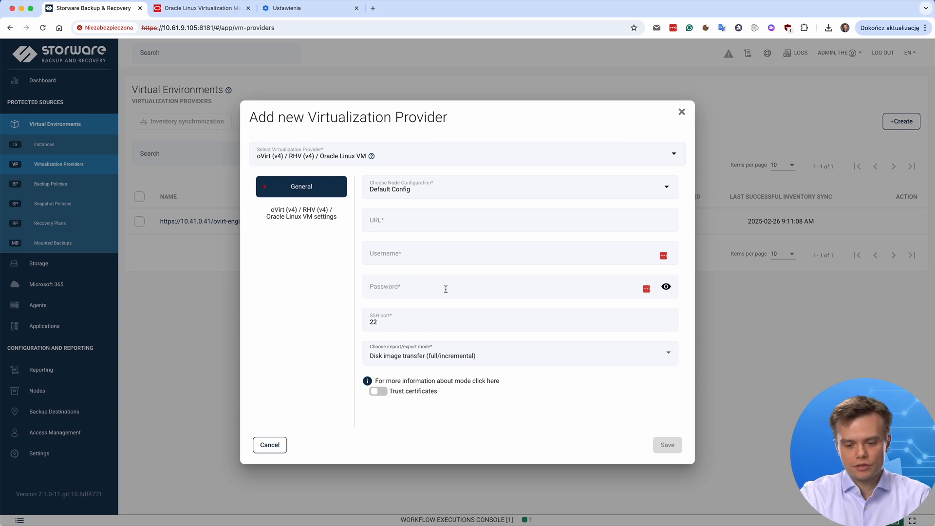
Step: Review the import/export modes offered for the new provider and close the form without saving
{"action": "left_click", "coordinate": [422, 362]}
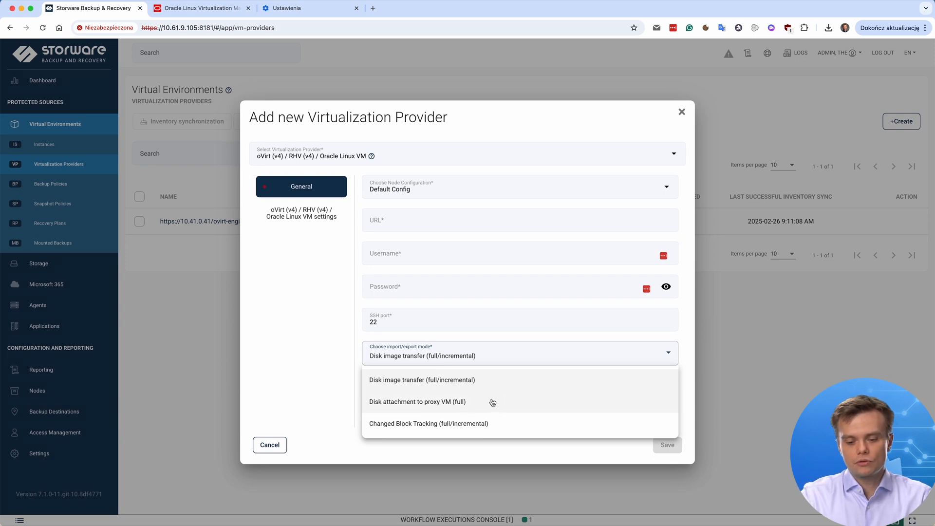
{"action": "left_click", "coordinate": [320, 274]}
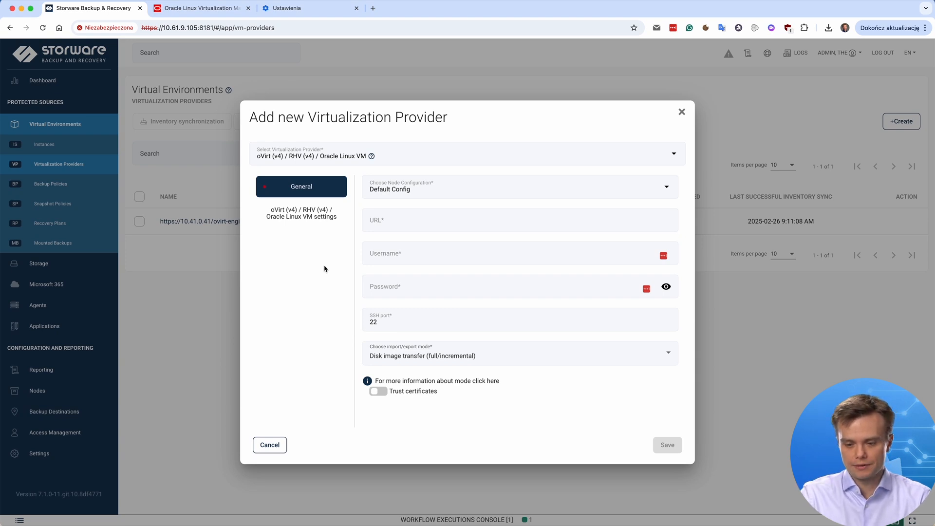
{"action": "left_click", "coordinate": [683, 113]}
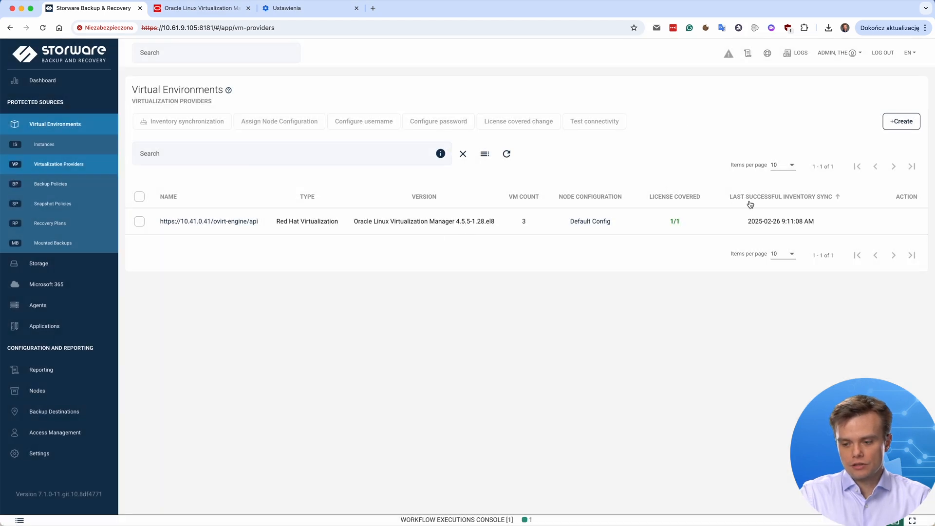
Step: Run inventory synchronization for the existing Oracle Linux Virtualization Manager provider and check the list of virtual machine instances
{"action": "left_click", "coordinate": [874, 224]}
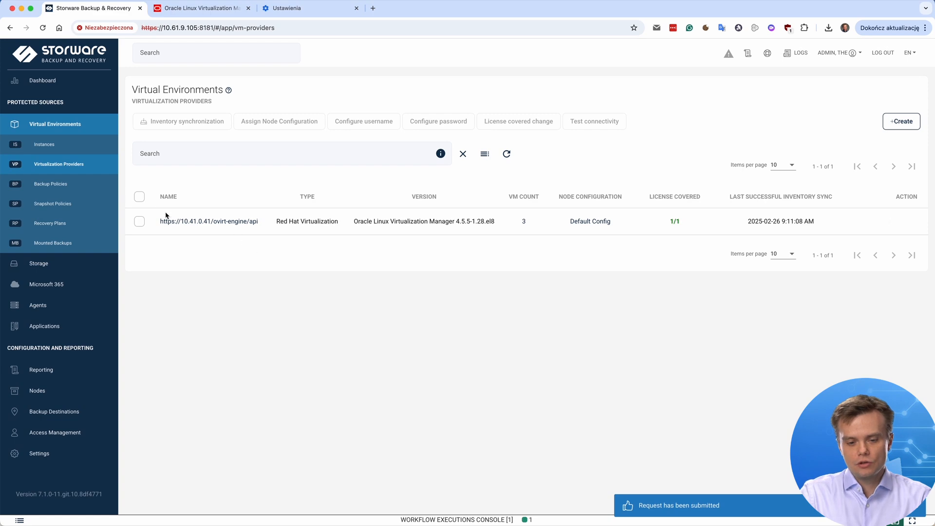
{"action": "left_click", "coordinate": [52, 152]}
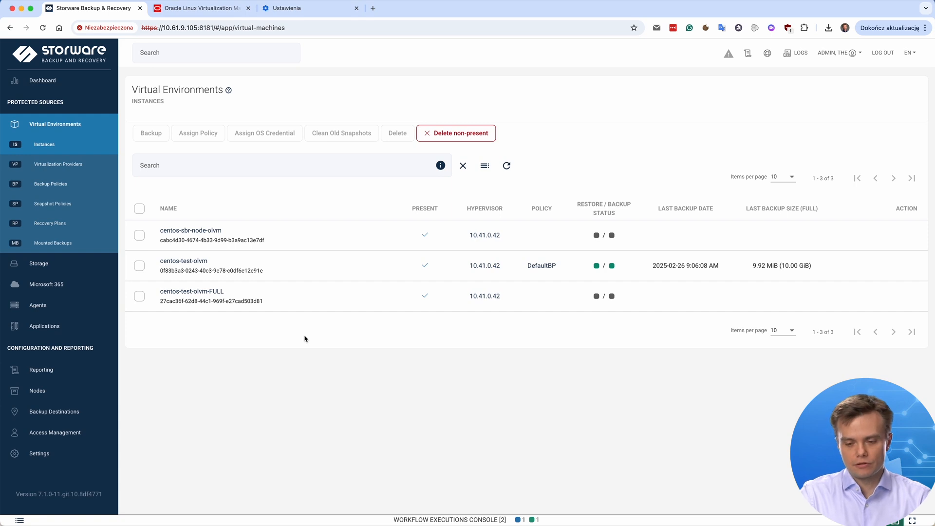
Step: Open the details of the existing virtualization provider and examine its hypervisor and the bulk options available for it
{"action": "left_click", "coordinate": [72, 168]}
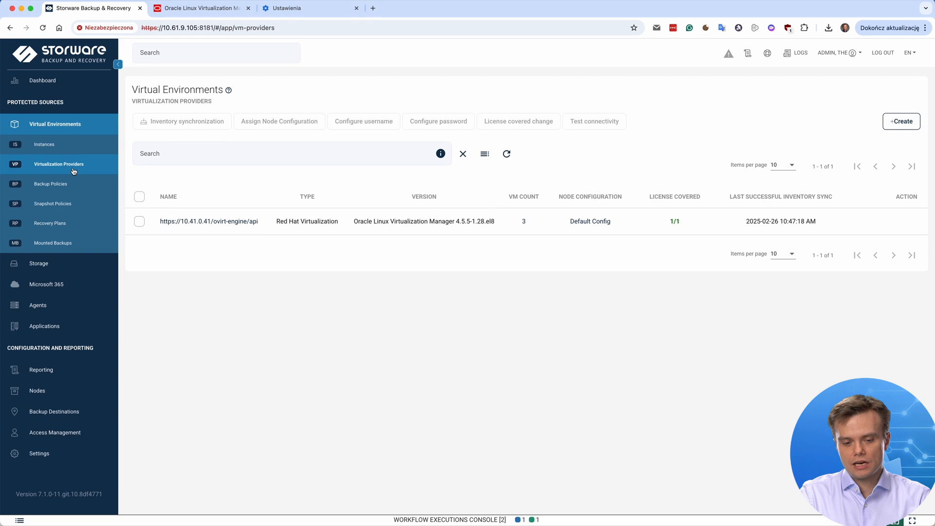
{"action": "left_click", "coordinate": [215, 222]}
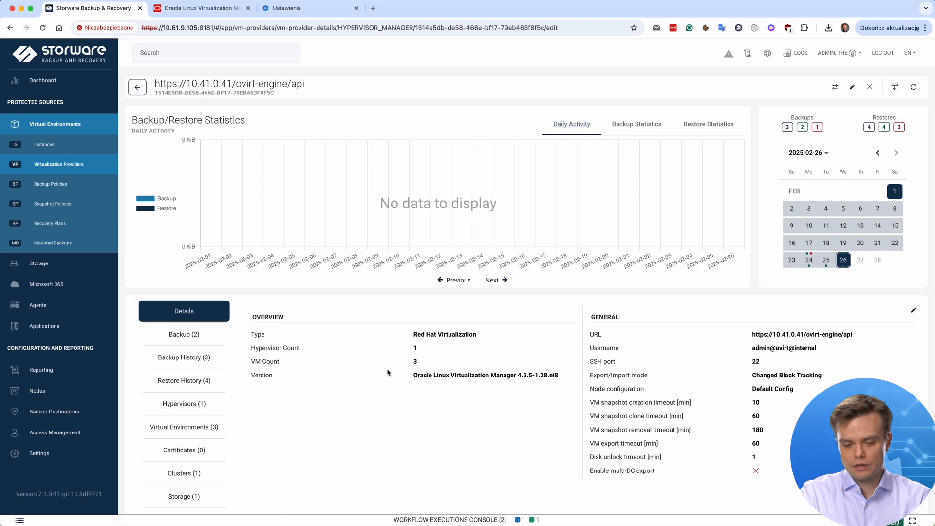
{"action": "scroll", "coordinate": [388, 372], "scroll_direction": "down", "scroll_amount": 2}
{"action": "scroll", "coordinate": [247, 322], "scroll_direction": "down", "scroll_amount": 1}
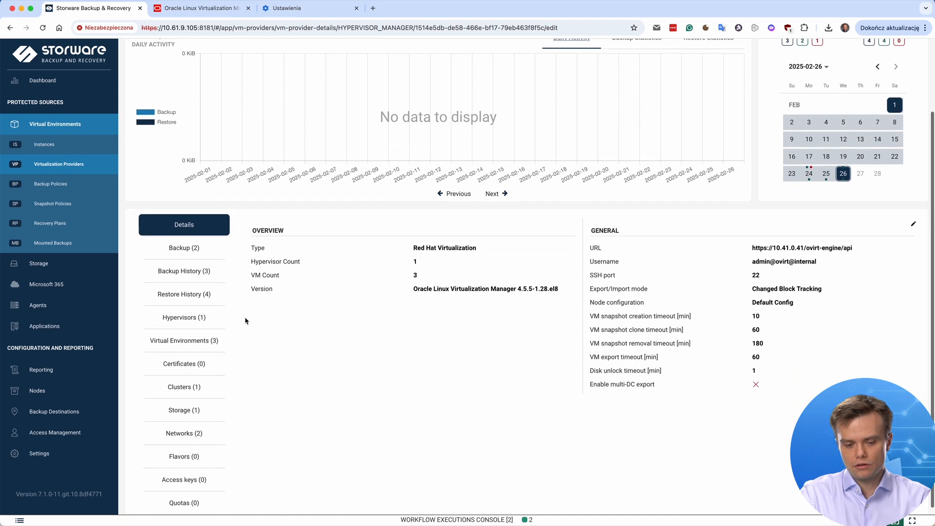
{"action": "left_click", "coordinate": [177, 319]}
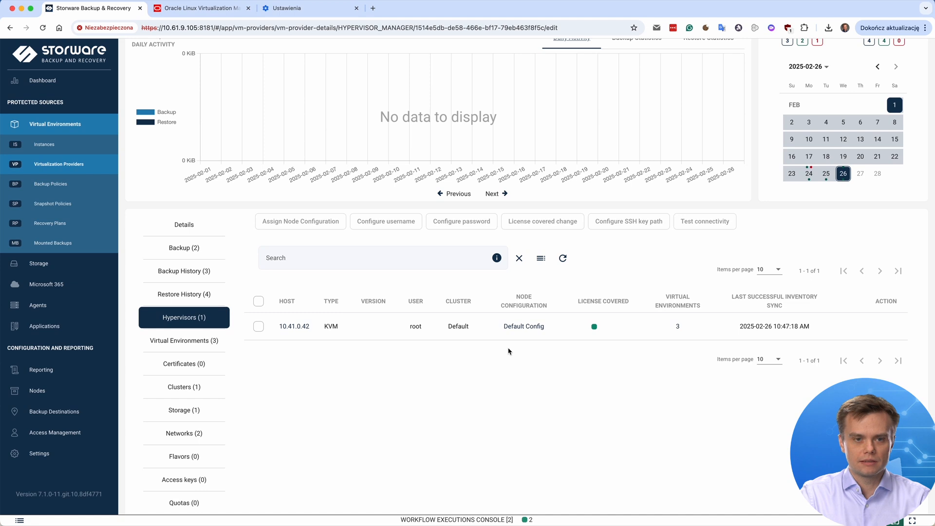
{"action": "left_click", "coordinate": [258, 326]}
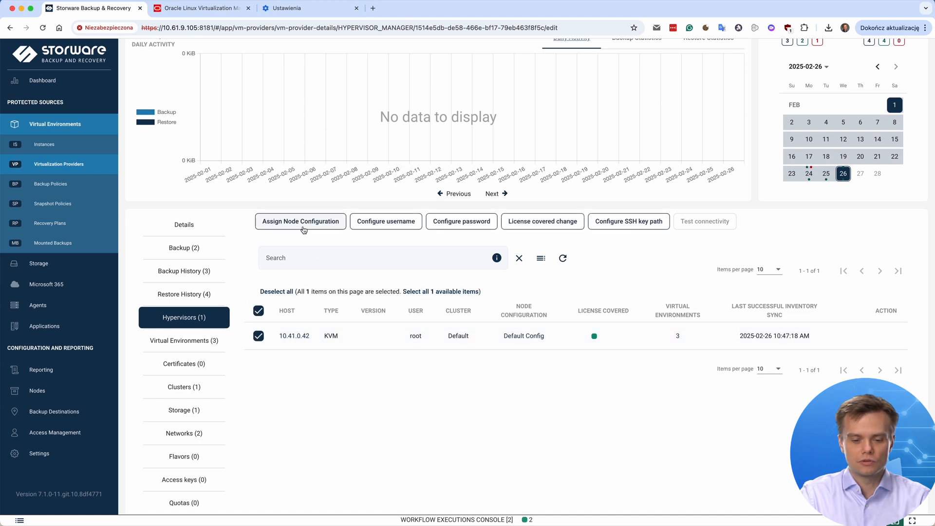
{"action": "left_click", "coordinate": [258, 335]}
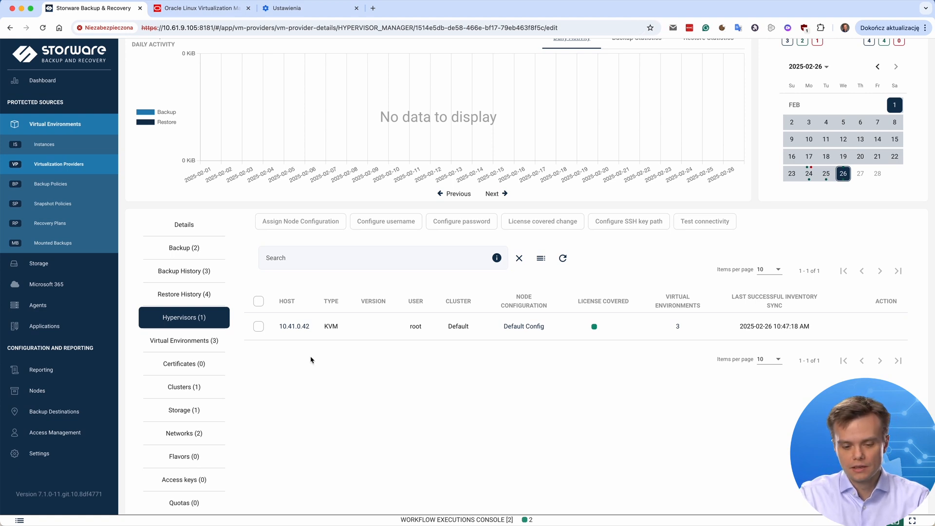
Step: Review the clusters, storage and networks inventoried for the virtualization provider
{"action": "scroll", "coordinate": [202, 372], "scroll_direction": "down", "scroll_amount": 1}
{"action": "left_click", "coordinate": [181, 384]}
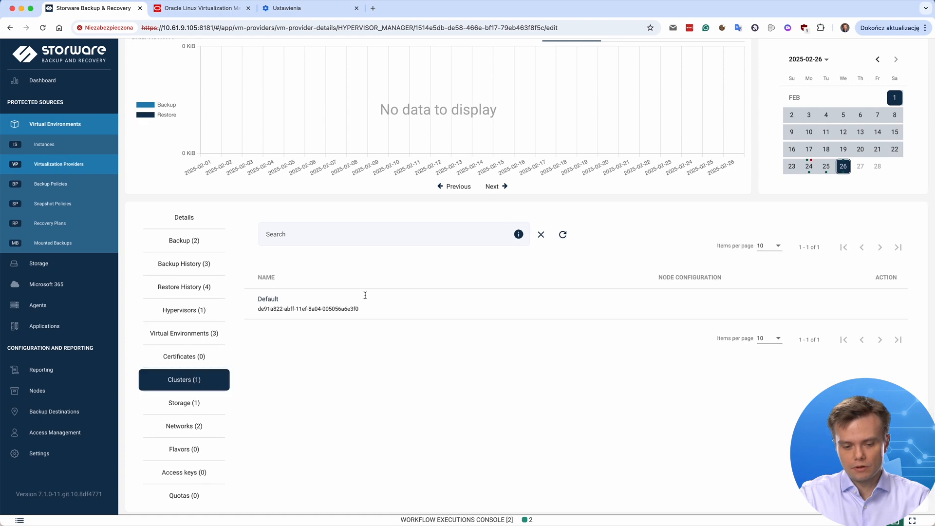
{"action": "left_click", "coordinate": [173, 406]}
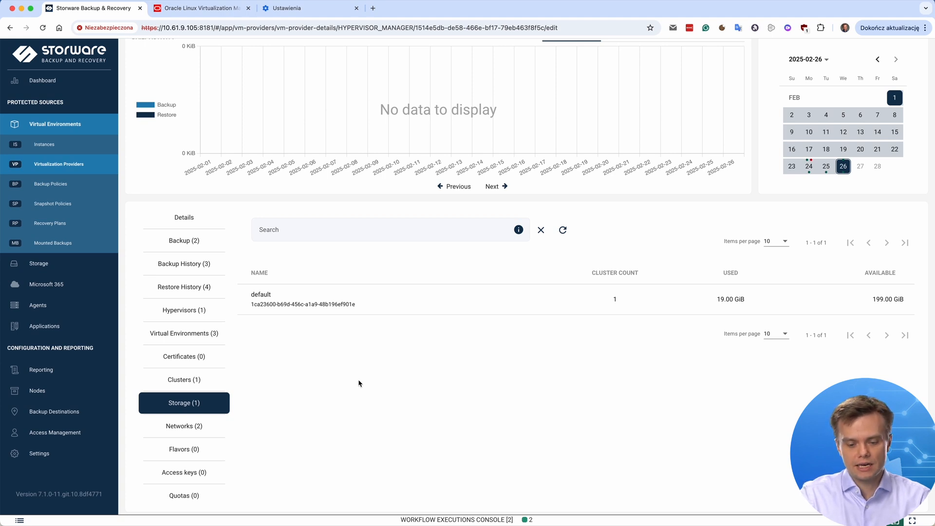
{"action": "left_click", "coordinate": [191, 431]}
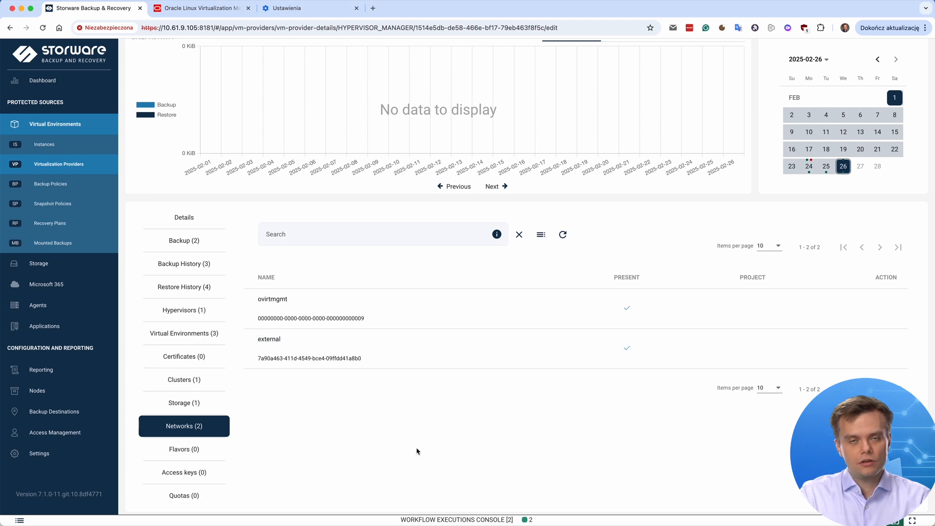
{"action": "scroll", "coordinate": [417, 451], "scroll_direction": "up", "scroll_amount": 3}
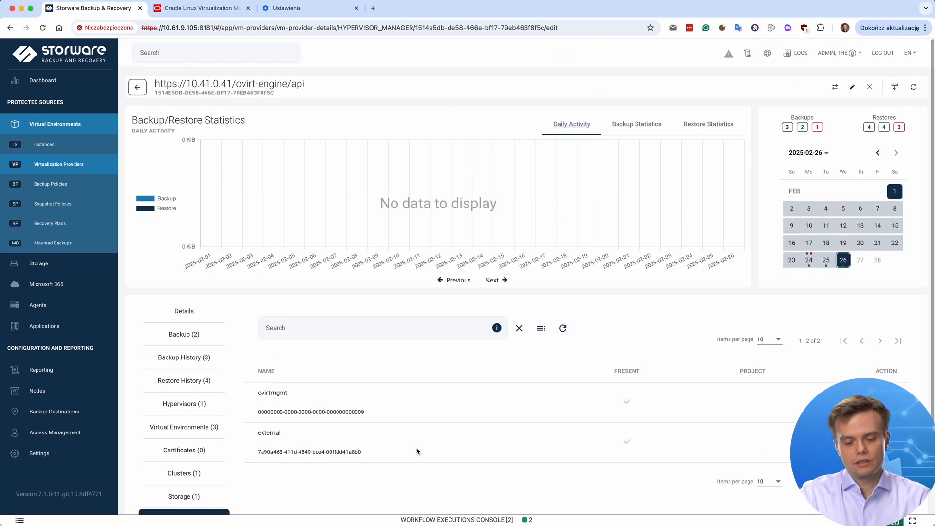
Step: Check the inventory synchronization task's details in the workflow executions console and close the console
{"action": "left_click", "coordinate": [513, 520]}
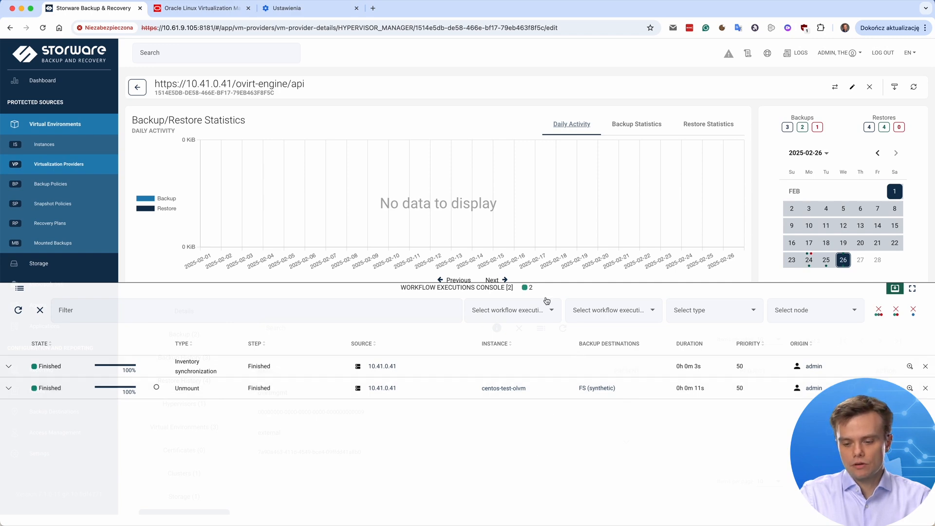
{"action": "left_click", "coordinate": [8, 368]}
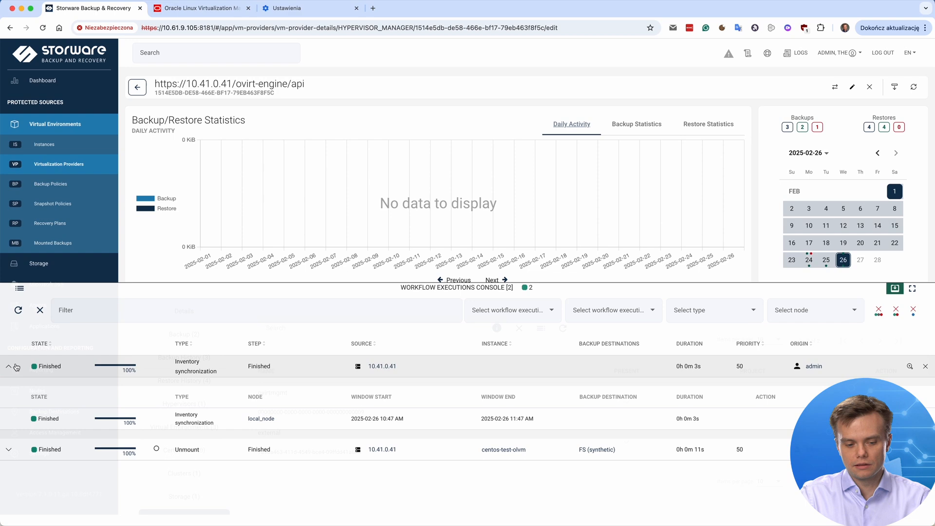
{"action": "left_click", "coordinate": [8, 366]}
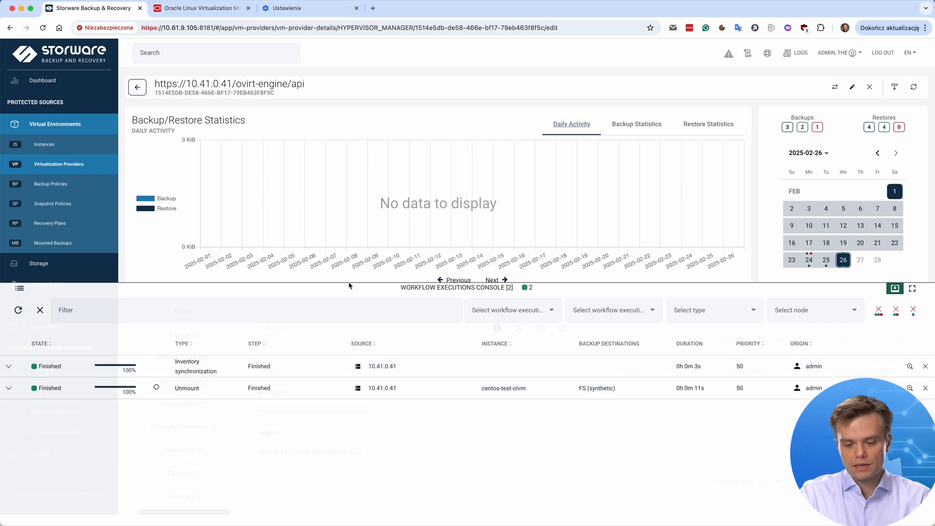
{"action": "left_click", "coordinate": [441, 288]}
Step: Start an incremental backup of the centos-test-olvm instance
{"action": "left_click", "coordinate": [68, 145]}
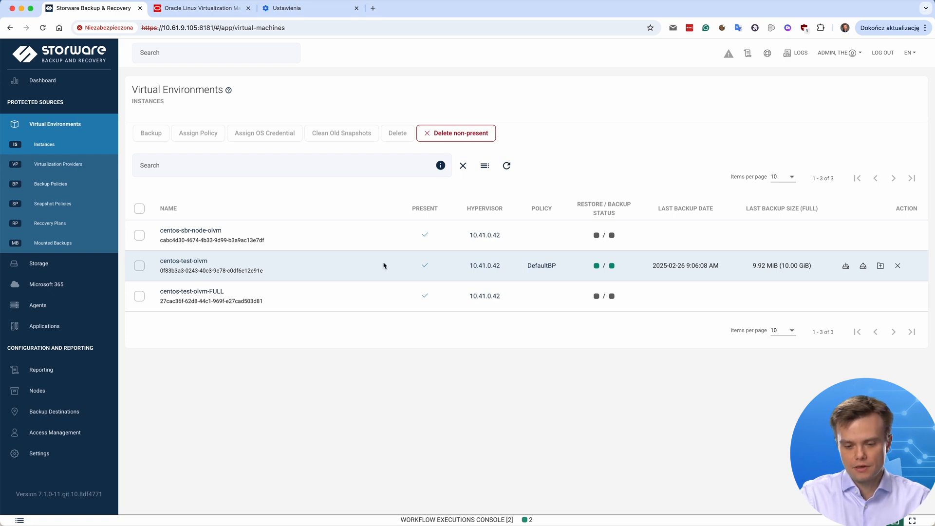
{"action": "left_click", "coordinate": [139, 266]}
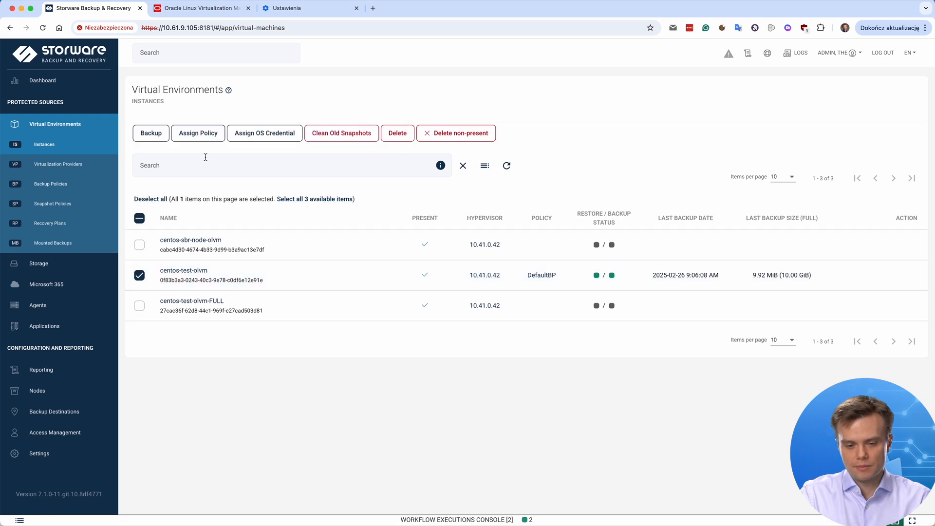
{"action": "left_click", "coordinate": [149, 136]}
{"action": "left_click", "coordinate": [329, 199]}
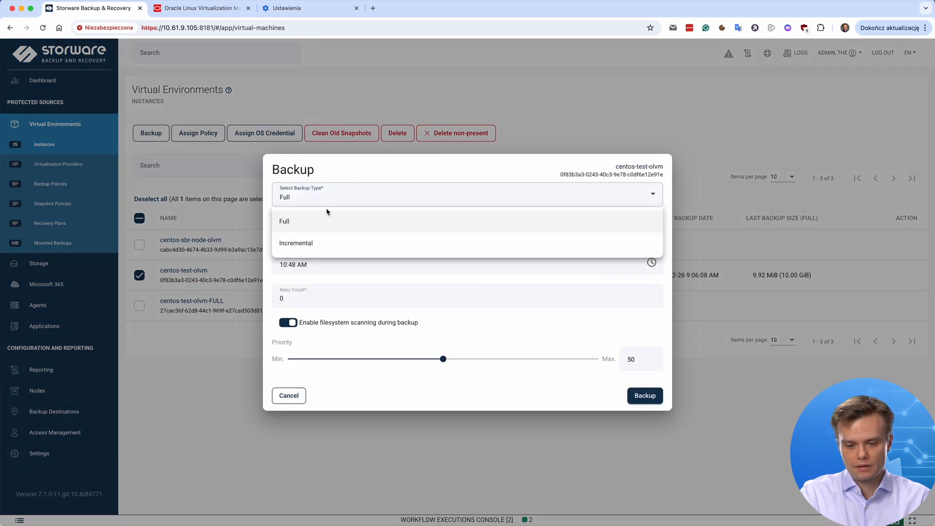
{"action": "left_click", "coordinate": [316, 240]}
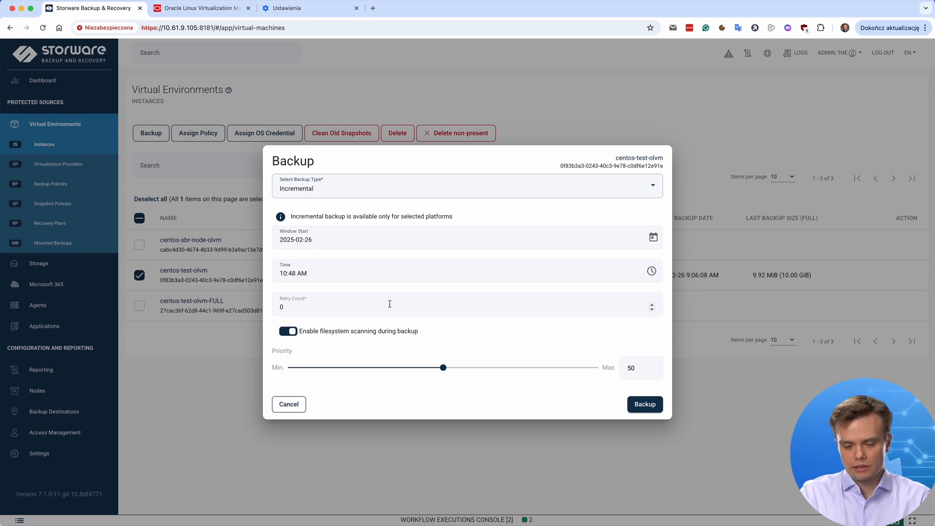
{"action": "left_click", "coordinate": [636, 404]}
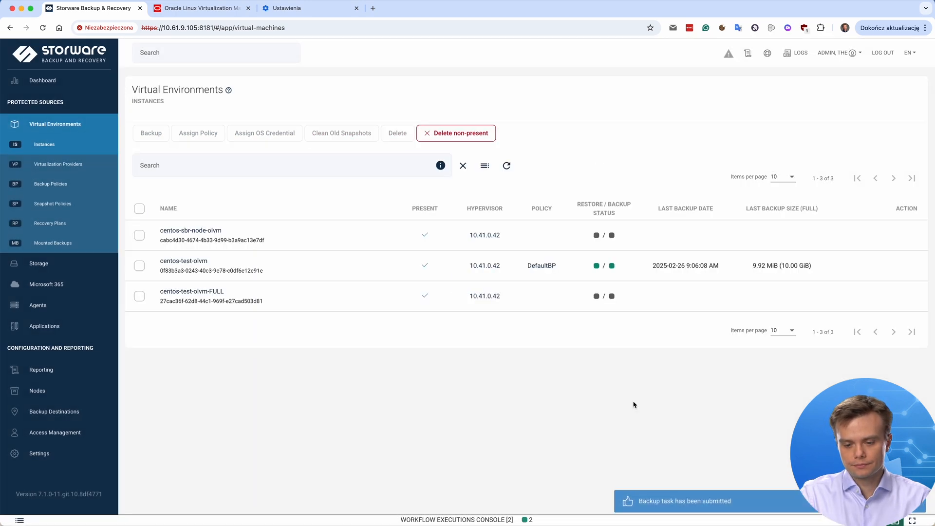
Step: Refresh the workflow executions console, inspect the centos-test-olvm backup task's subtask, and close the console
{"action": "left_click", "coordinate": [558, 520]}
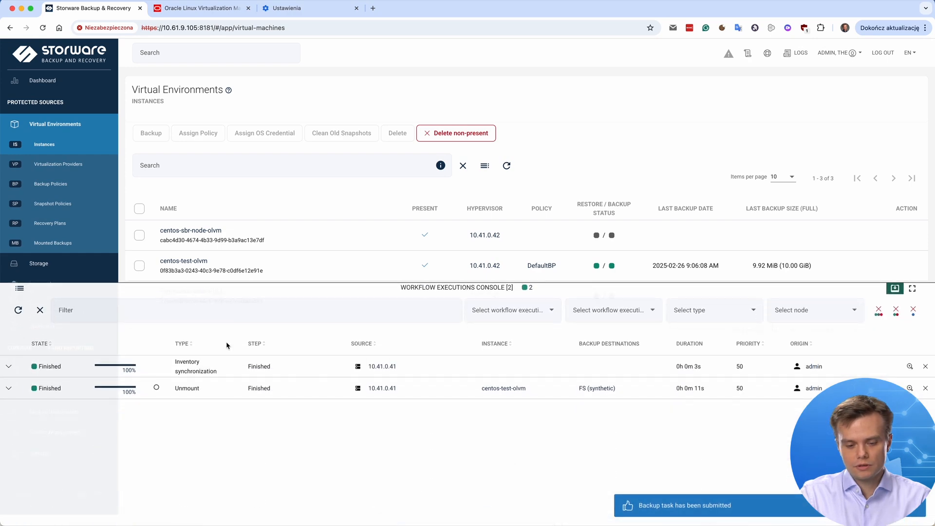
{"action": "left_click", "coordinate": [18, 309]}
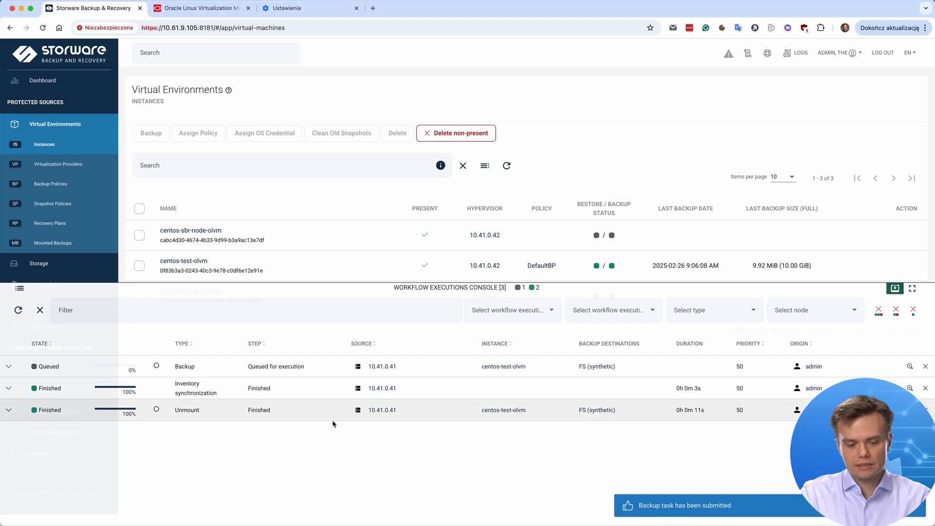
{"action": "left_click", "coordinate": [8, 366]}
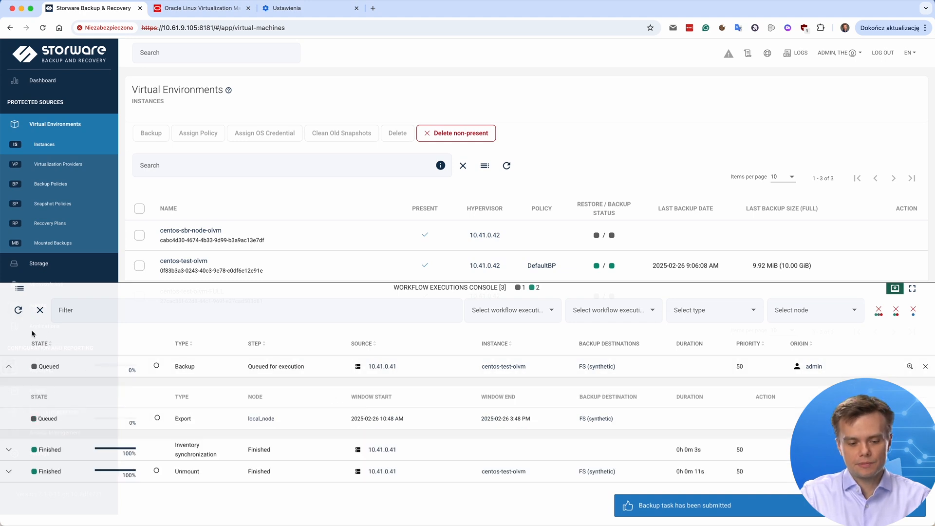
{"action": "left_click", "coordinate": [11, 367]}
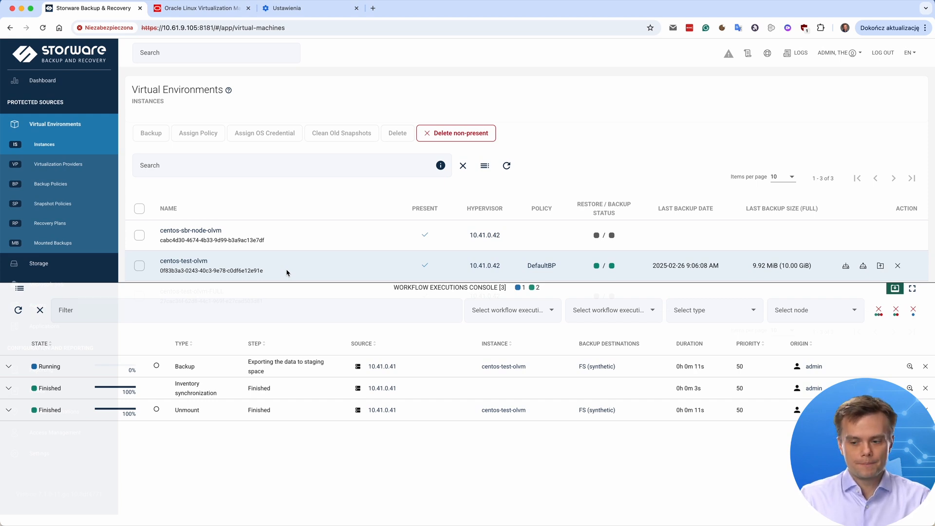
{"action": "left_click", "coordinate": [358, 289]}
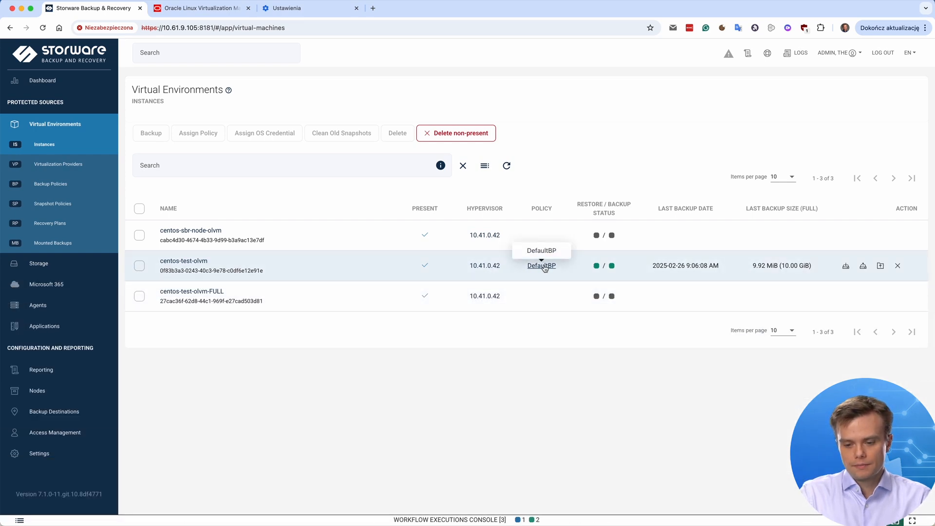
Step: Open the DefaultBP backup policy assigned to centos-test-olvm and review its general, backup process and rule settings
{"action": "left_click", "coordinate": [544, 266]}
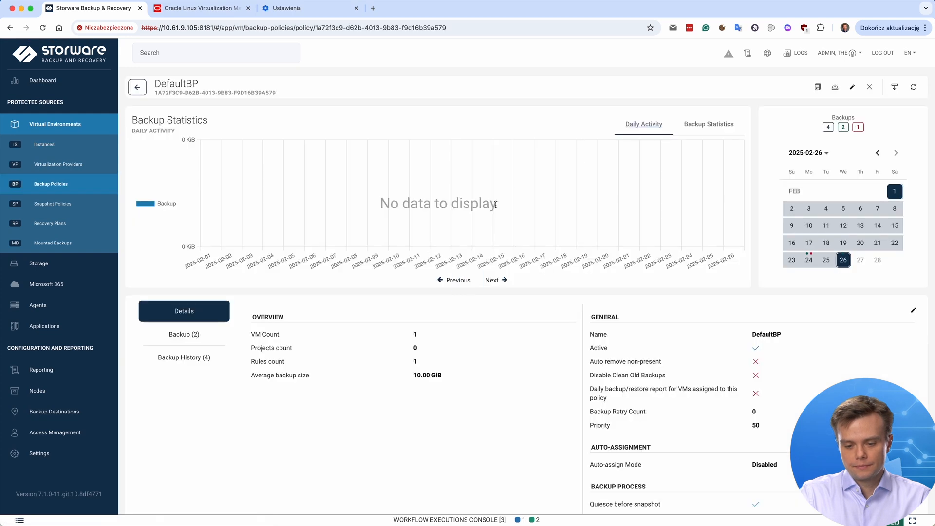
{"action": "scroll", "coordinate": [452, 290], "scroll_direction": "down", "scroll_amount": 5}
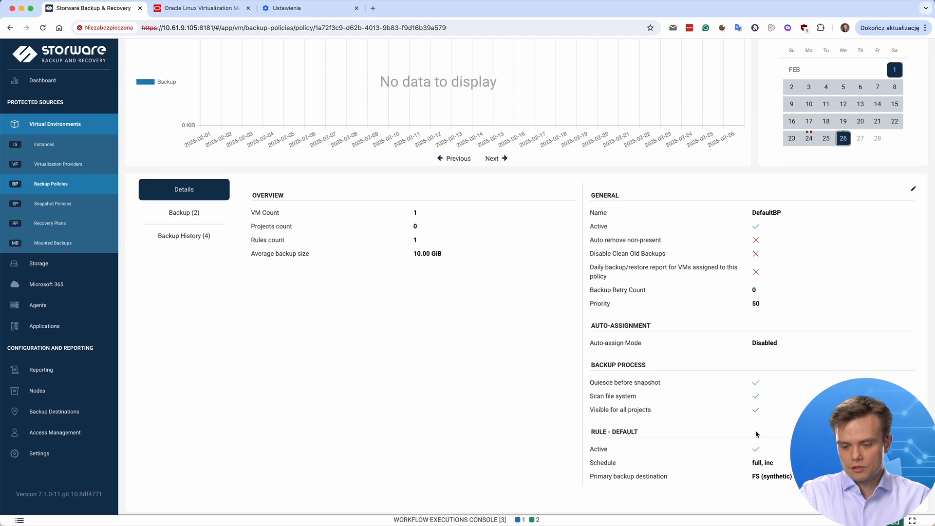
Step: Open the DefaultBP policy for editing and review its assigned virtual environments and backup process options
{"action": "scroll", "coordinate": [840, 152], "scroll_direction": "up", "scroll_amount": 5}
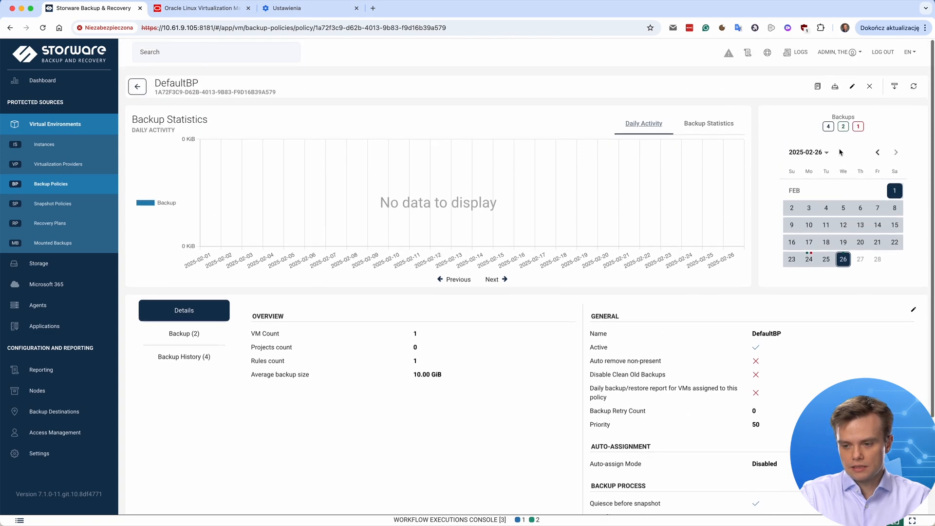
{"action": "left_click", "coordinate": [852, 87]}
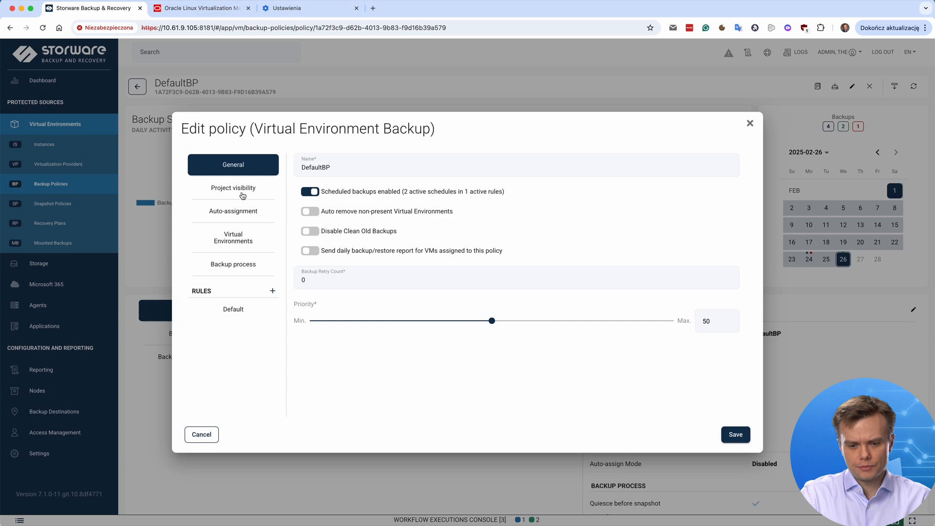
{"action": "left_click", "coordinate": [240, 243]}
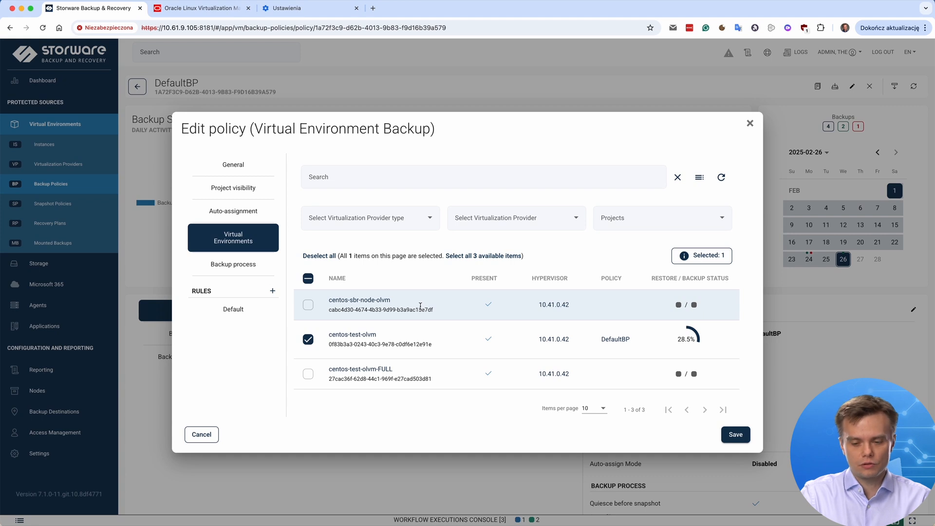
{"action": "left_click", "coordinate": [232, 266]}
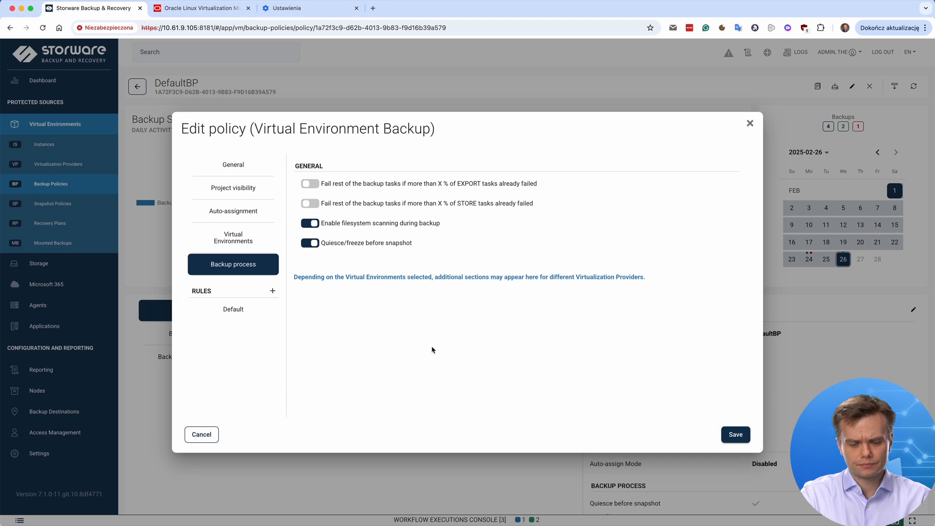
{"action": "mouse_move", "coordinate": [380, 233]}
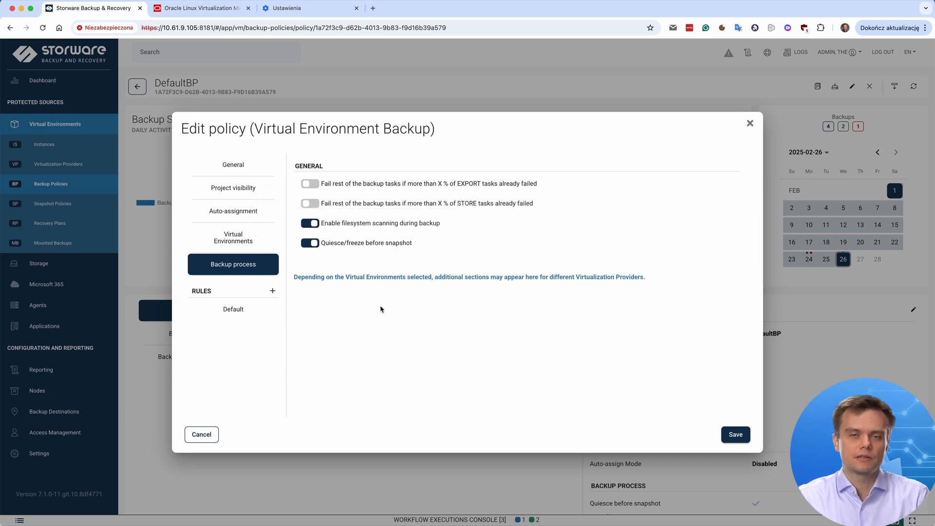
Step: In the Default rule, enable the secondary backup destination to examine its options, and disable it again
{"action": "left_click", "coordinate": [225, 307]}
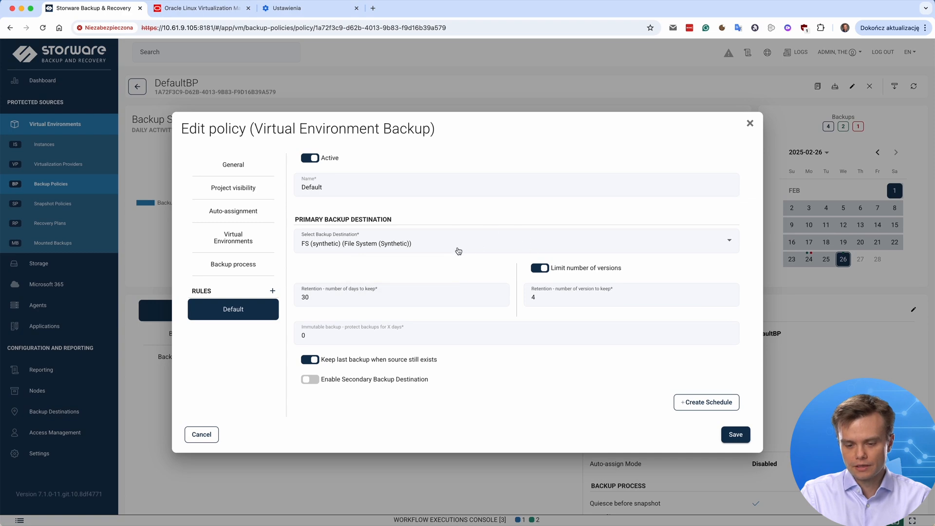
{"action": "scroll", "coordinate": [456, 251], "scroll_direction": "down", "scroll_amount": 1}
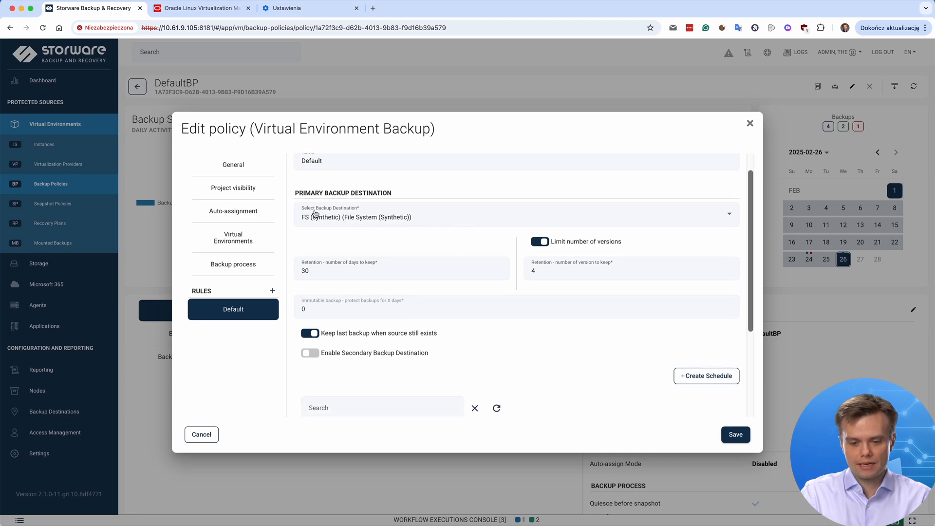
{"action": "left_click", "coordinate": [311, 354]}
{"action": "scroll", "coordinate": [313, 317], "scroll_direction": "down", "scroll_amount": 4}
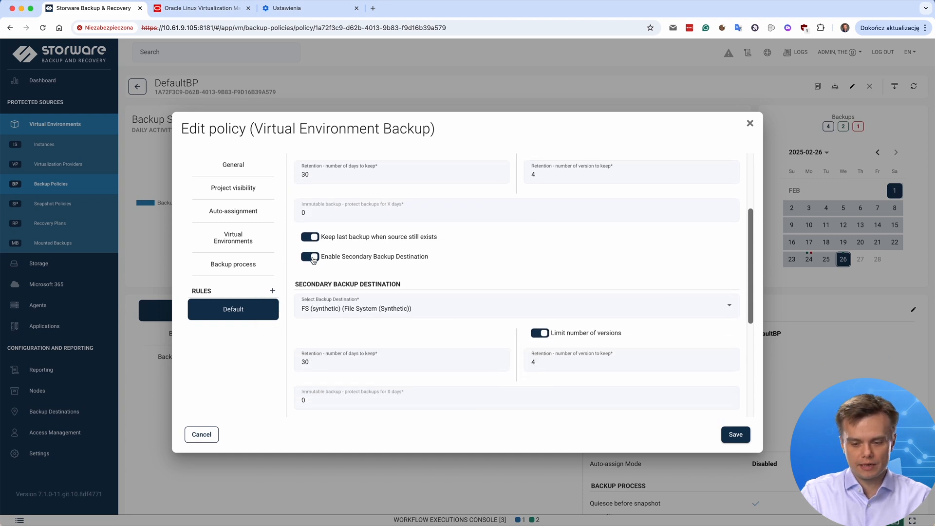
{"action": "left_click", "coordinate": [312, 257]}
{"action": "scroll", "coordinate": [481, 283], "scroll_direction": "up", "scroll_amount": 4}
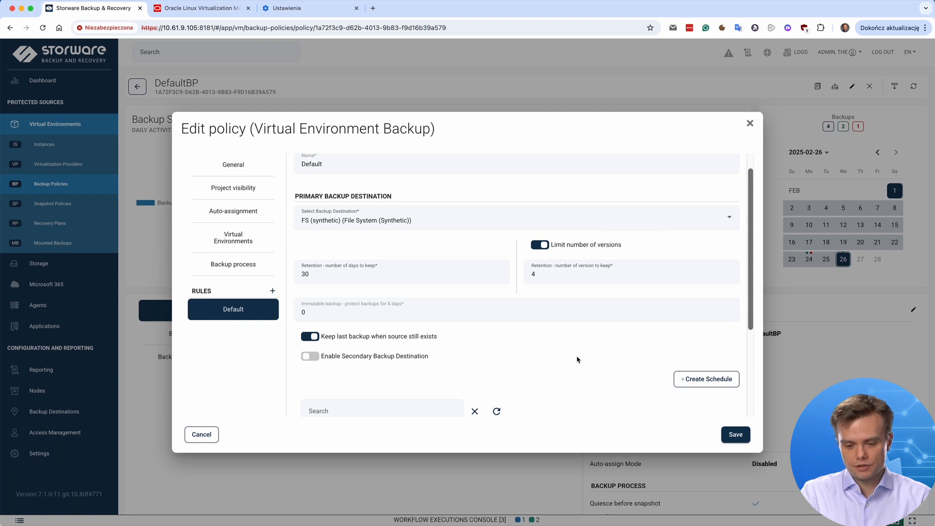
Step: Review the Default rule's retention settings and its full and inc backup schedules
{"action": "scroll", "coordinate": [438, 268], "scroll_direction": "down", "scroll_amount": 3}
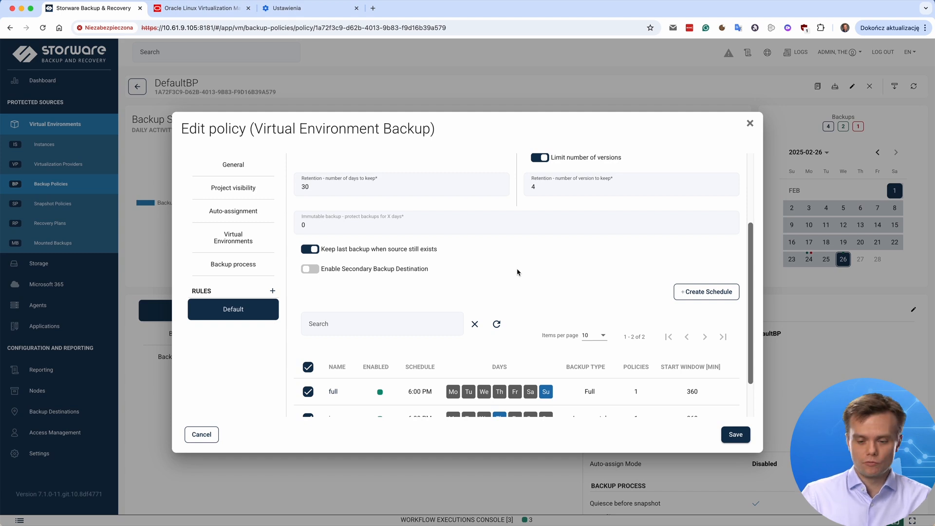
{"action": "scroll", "coordinate": [518, 272], "scroll_direction": "down", "scroll_amount": 2}
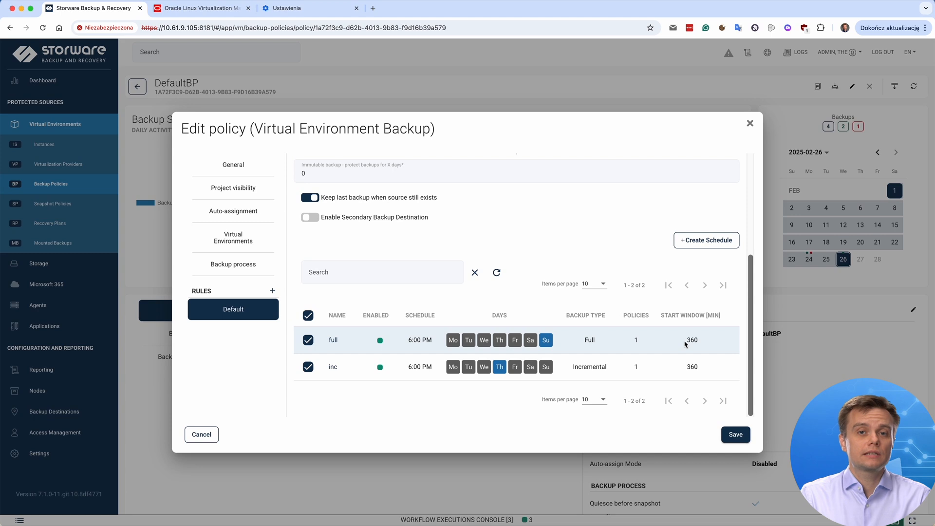
{"action": "scroll", "coordinate": [685, 345], "scroll_direction": "up", "scroll_amount": 2}
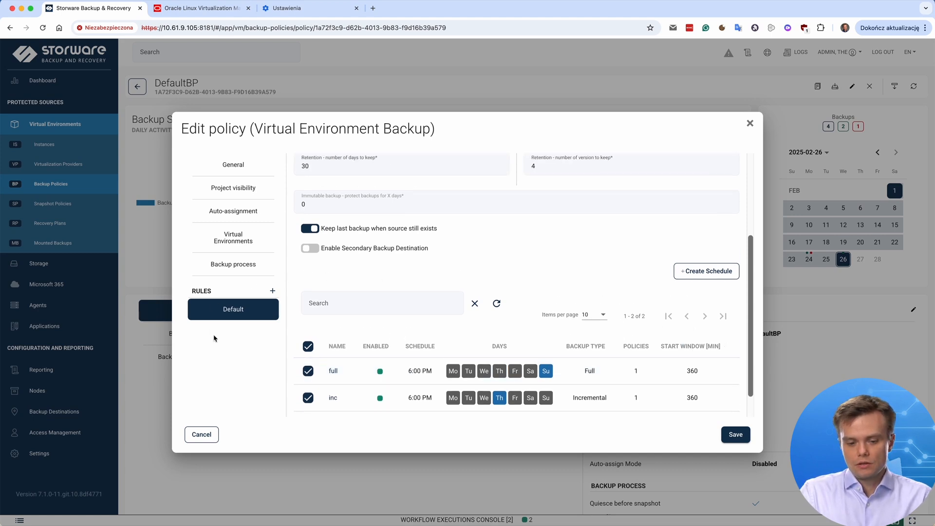
Step: Add a blank rule to the DefaultBP policy, delete it, and close the policy editor without saving
{"action": "left_click", "coordinate": [272, 291]}
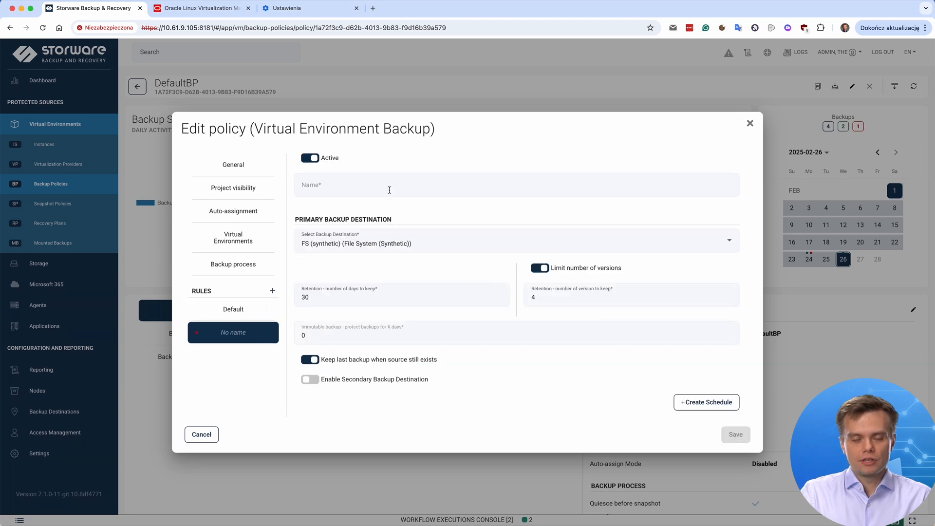
{"action": "mouse_move", "coordinate": [236, 338]}
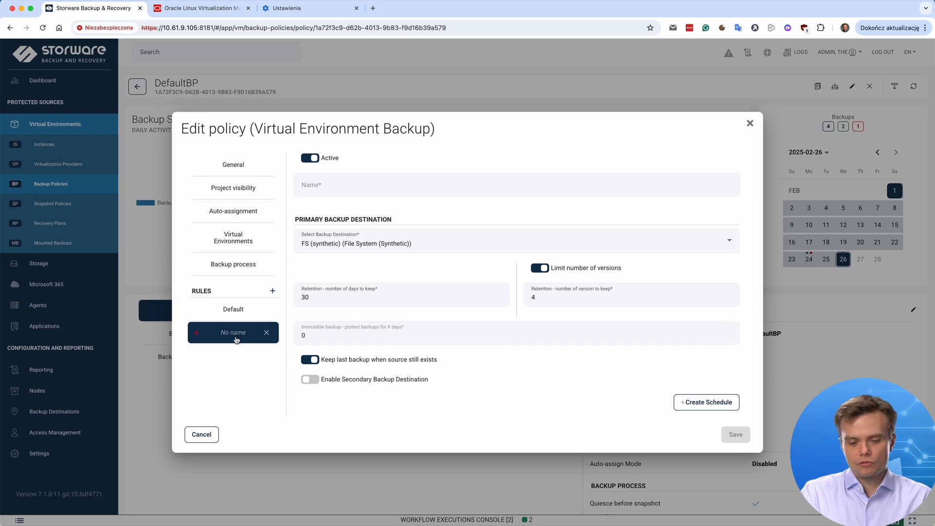
{"action": "left_click", "coordinate": [267, 334]}
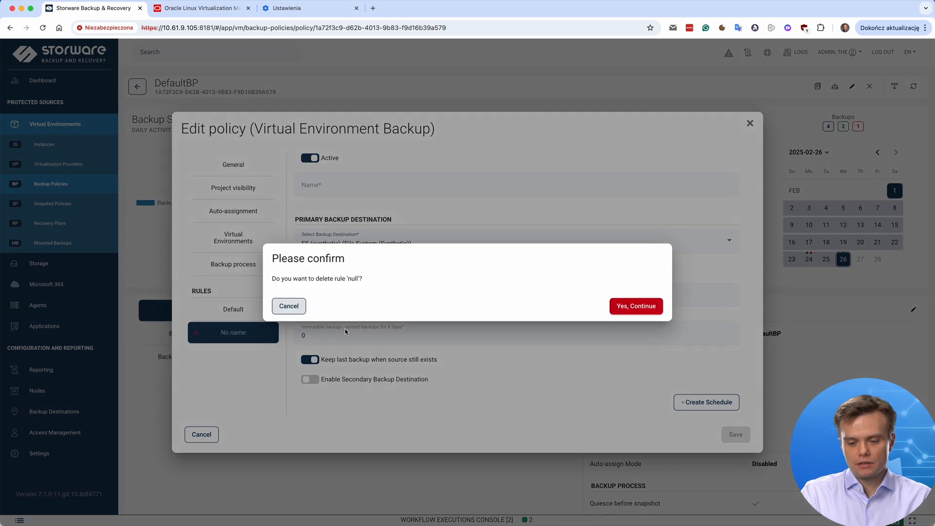
{"action": "left_click", "coordinate": [629, 311]}
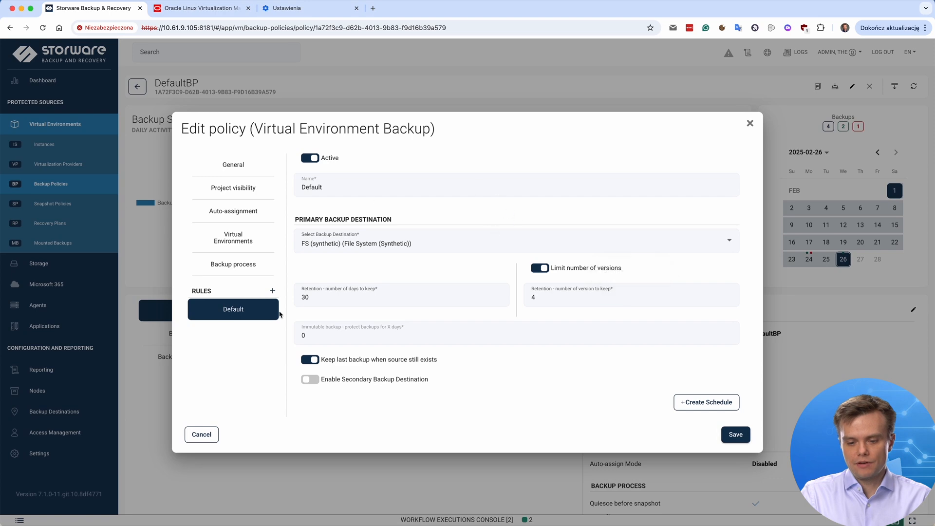
{"action": "left_click", "coordinate": [751, 124]}
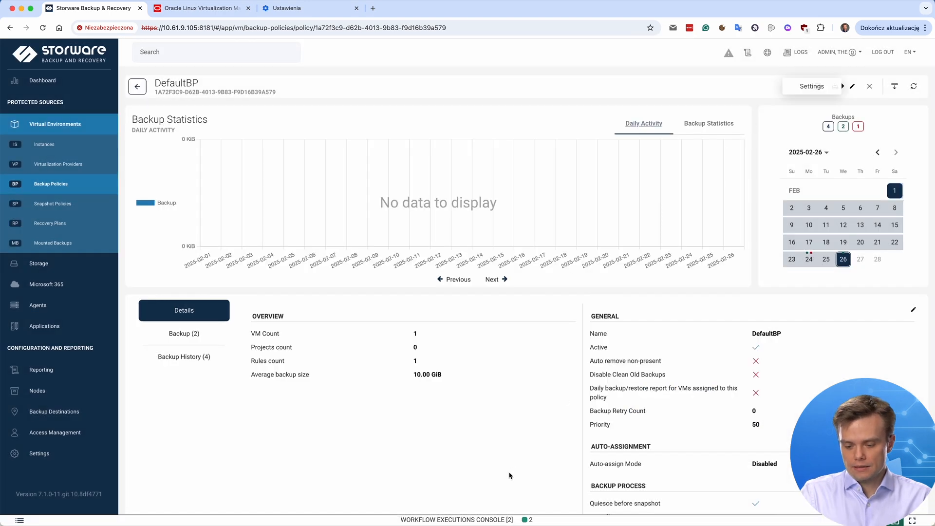
Step: Inspect the subtasks of the centos-test-olvm backup in the workflow executions console and close the console
{"action": "left_click", "coordinate": [493, 520]}
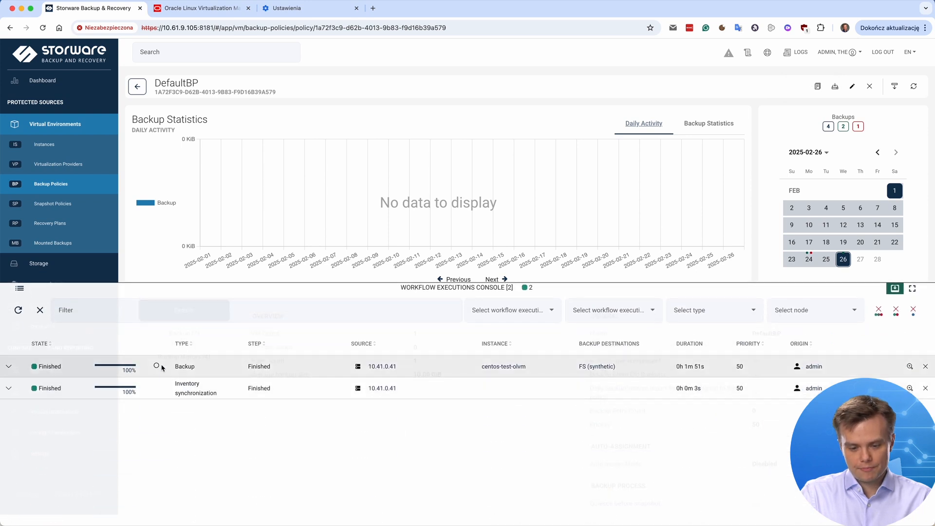
{"action": "left_click", "coordinate": [9, 366]}
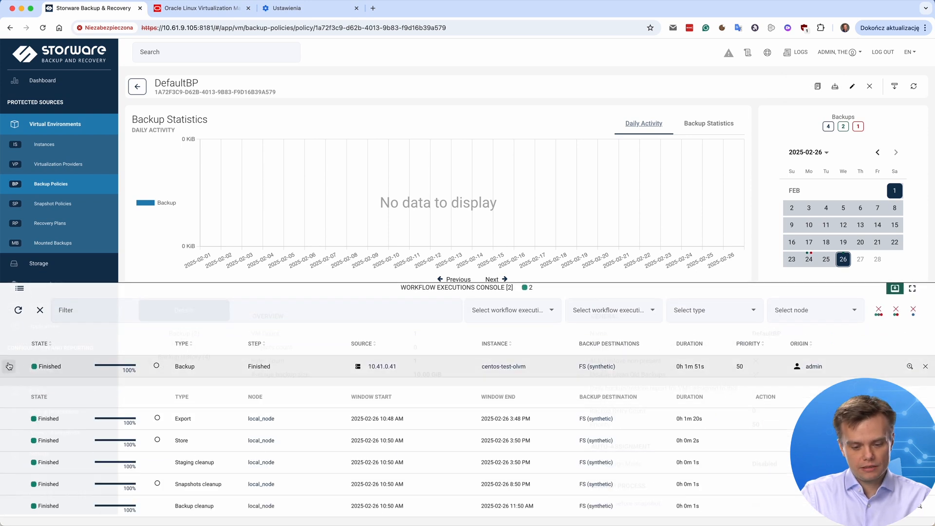
{"action": "scroll", "coordinate": [261, 443], "scroll_direction": "down", "scroll_amount": 1}
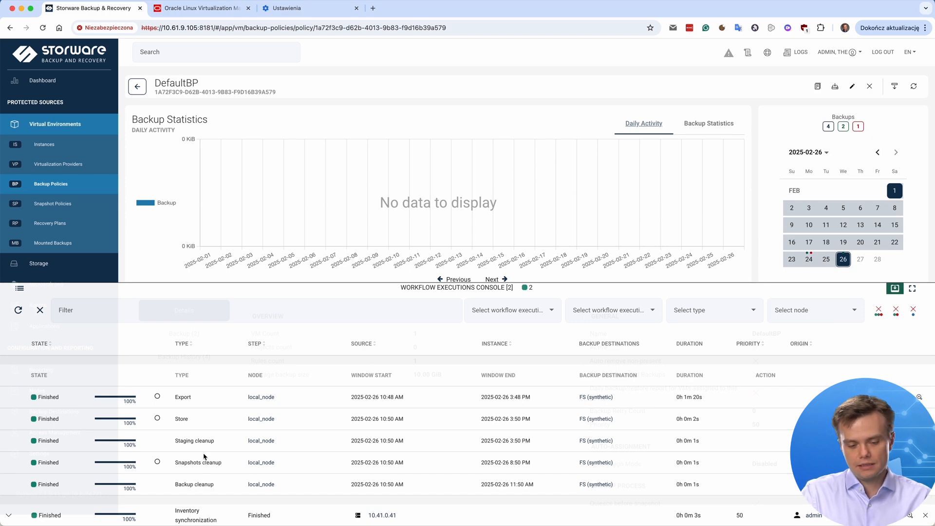
{"action": "scroll", "coordinate": [204, 456], "scroll_direction": "up", "scroll_amount": 1}
{"action": "left_click", "coordinate": [110, 360]}
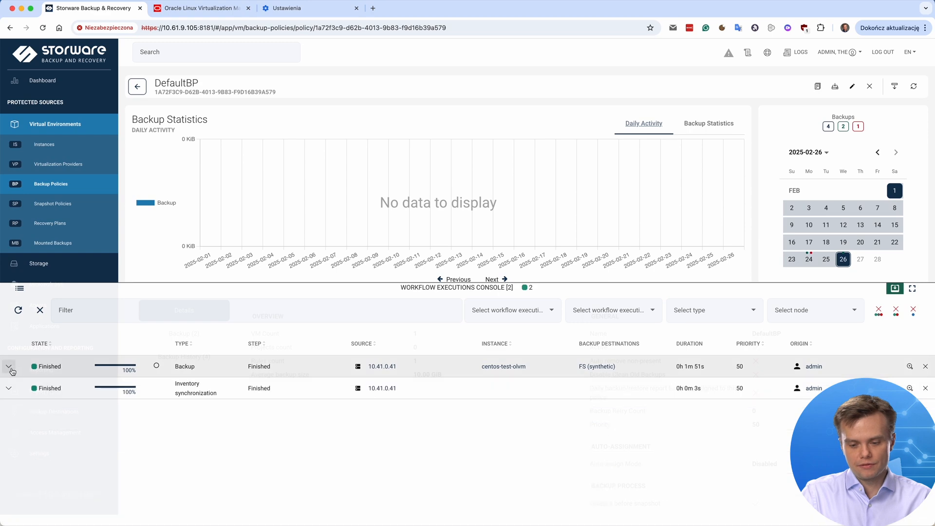
{"action": "left_click", "coordinate": [453, 292]}
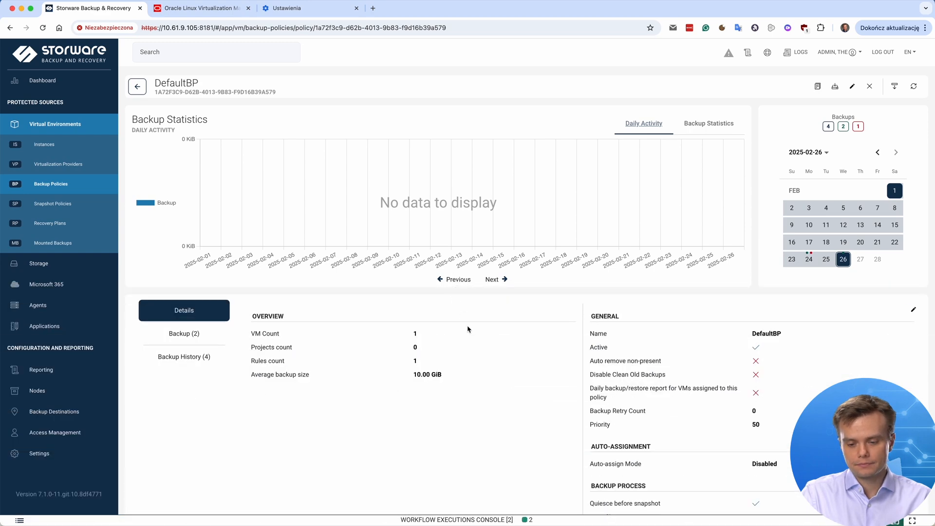
Step: Open the details of the centos-test-olvm instance from the virtual environment instances list
{"action": "left_click", "coordinate": [67, 165]}
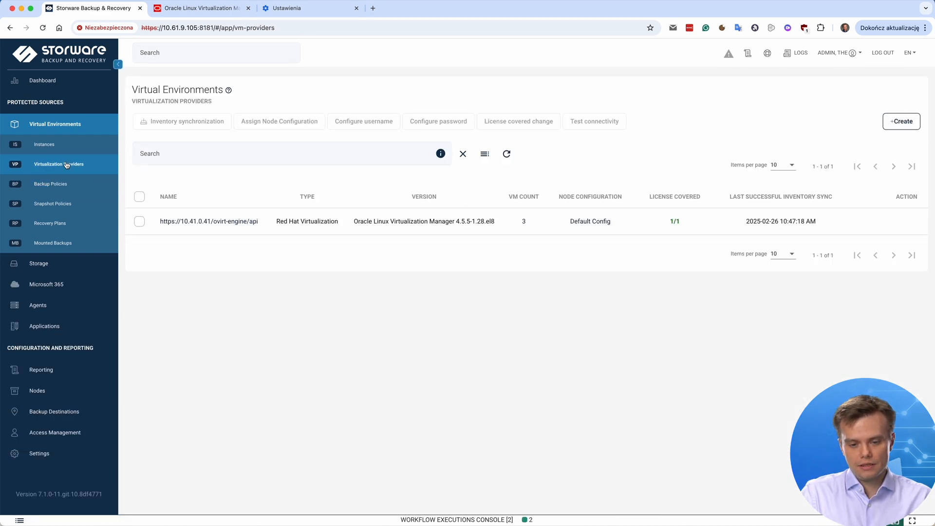
{"action": "left_click", "coordinate": [57, 148]}
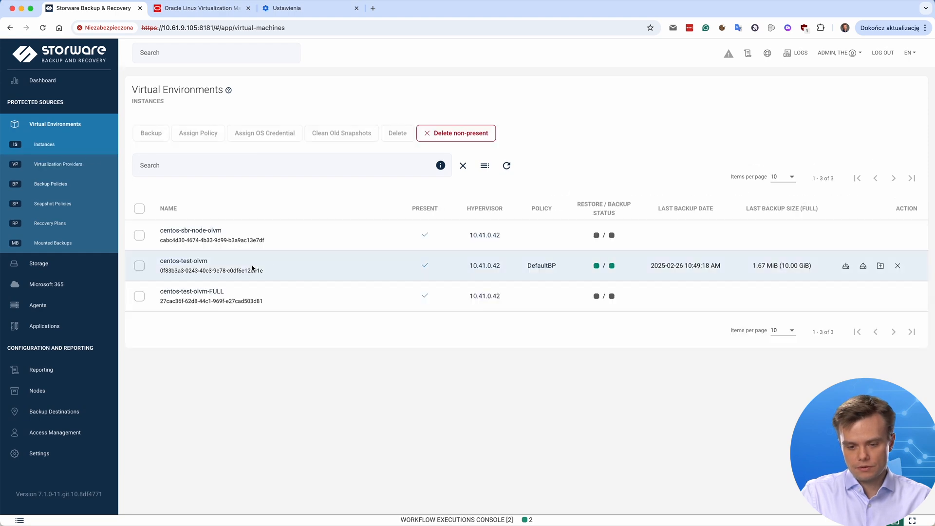
{"action": "left_click", "coordinate": [193, 262]}
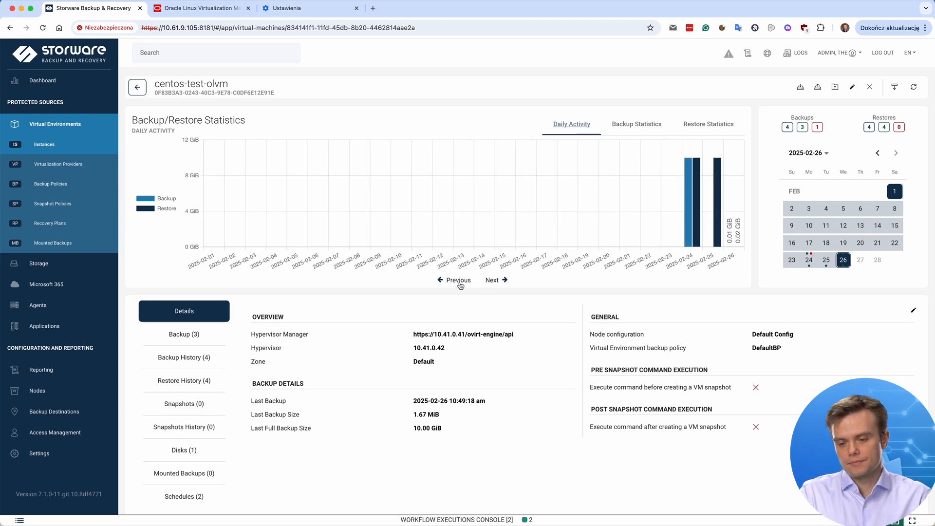
Step: Review the instance's backup size, backup time and restore time charts, and return to the daily activity chart
{"action": "left_click", "coordinate": [625, 129]}
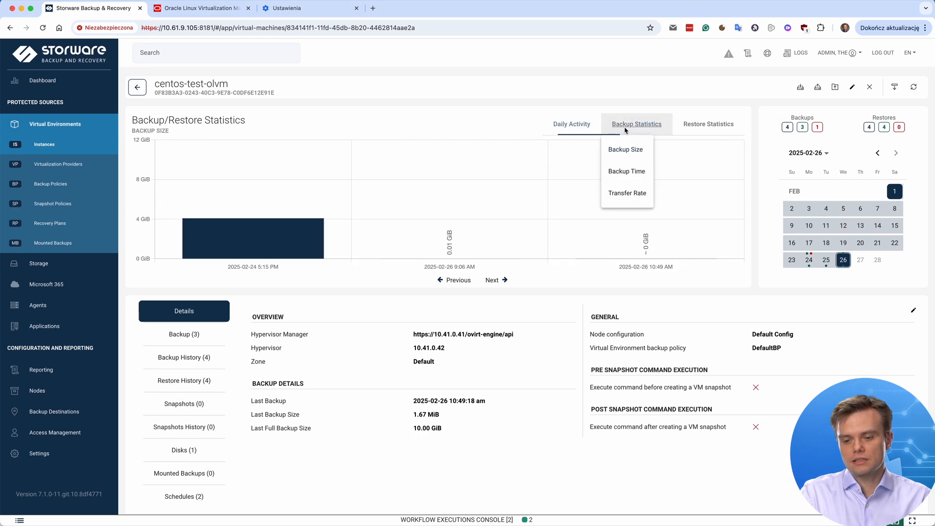
{"action": "left_click", "coordinate": [627, 172]}
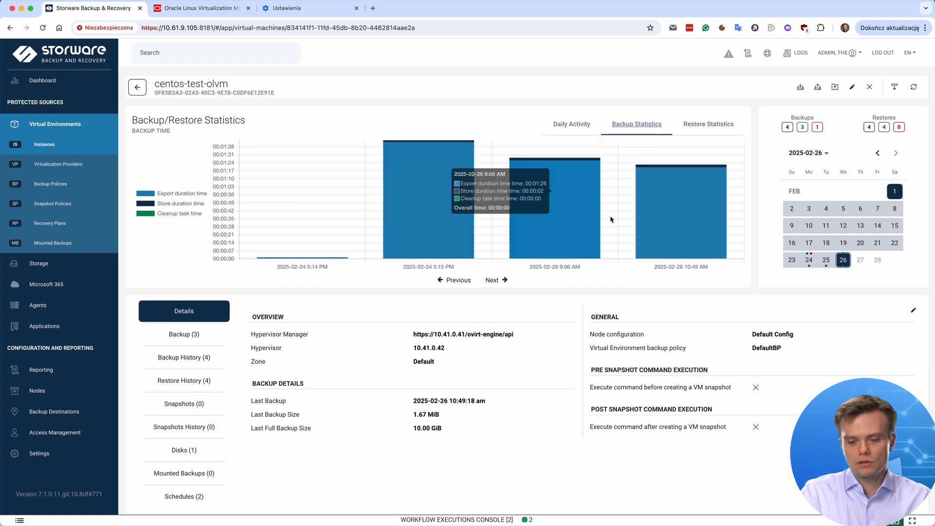
{"action": "left_click", "coordinate": [708, 125]}
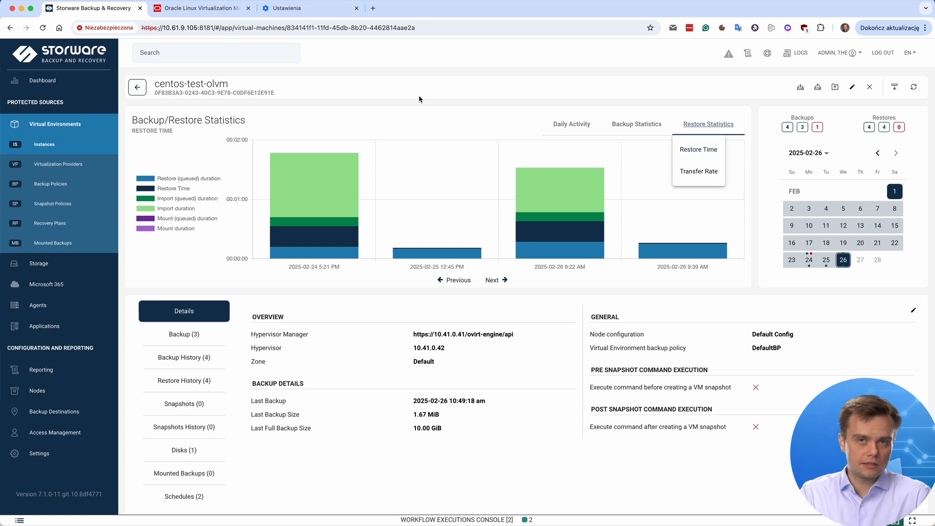
{"action": "left_click", "coordinate": [449, 125]}
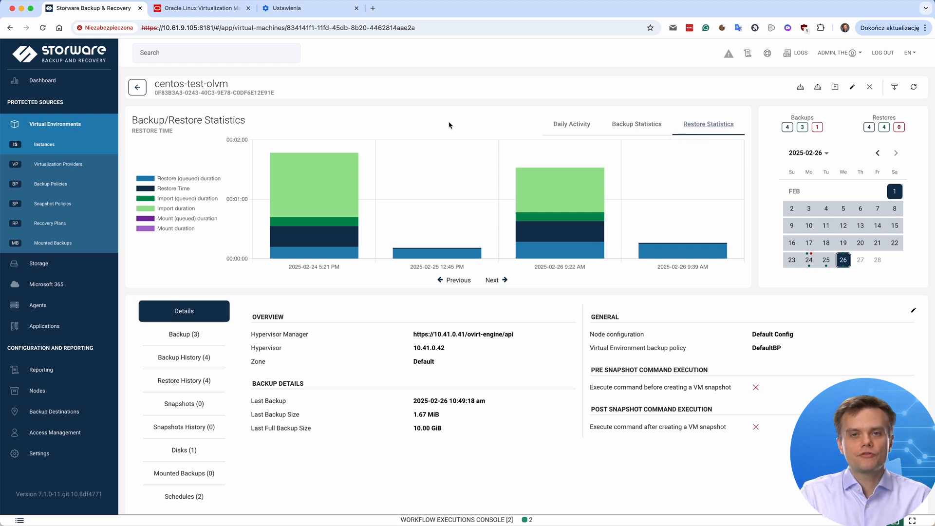
{"action": "left_click", "coordinate": [569, 134]}
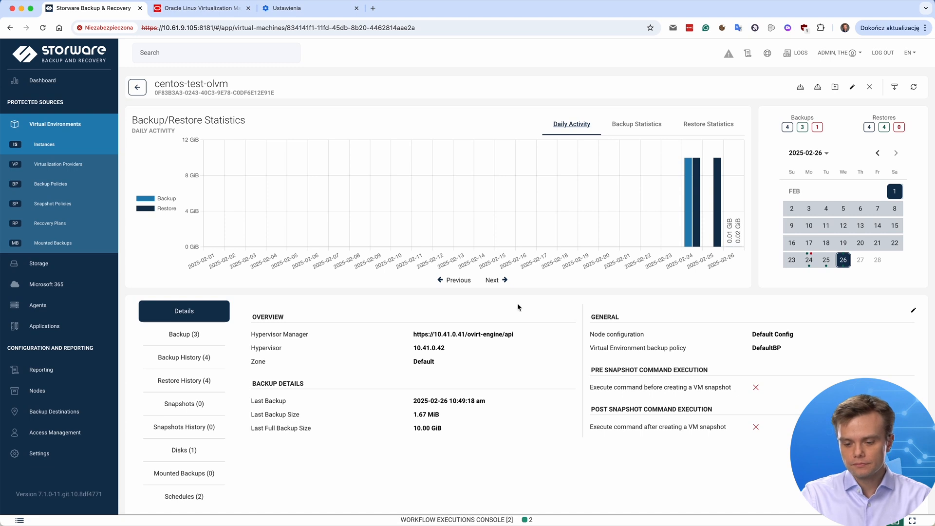
Step: Review the general, pre-snapshot command and remote access settings of the centos-test-olvm instance, and close them without saving
{"action": "scroll", "coordinate": [480, 307], "scroll_direction": "down", "scroll_amount": 1}
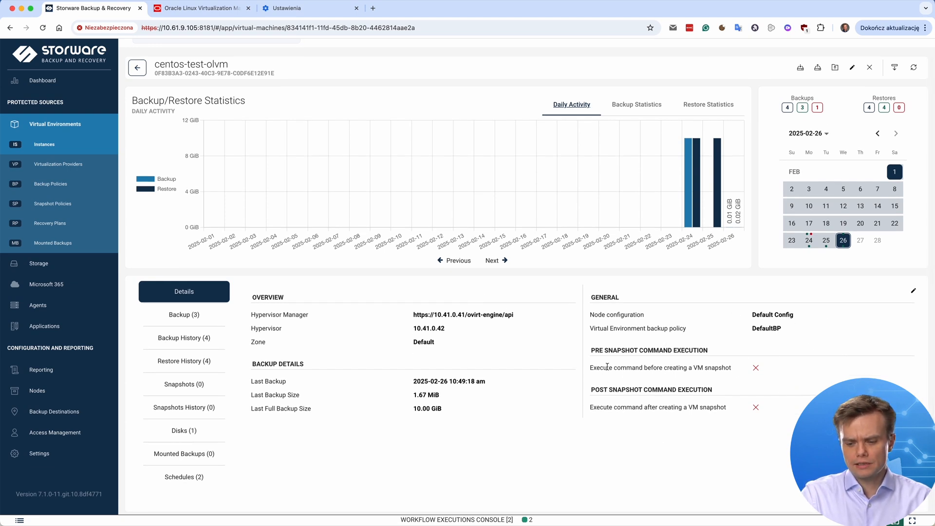
{"action": "left_click", "coordinate": [913, 291]}
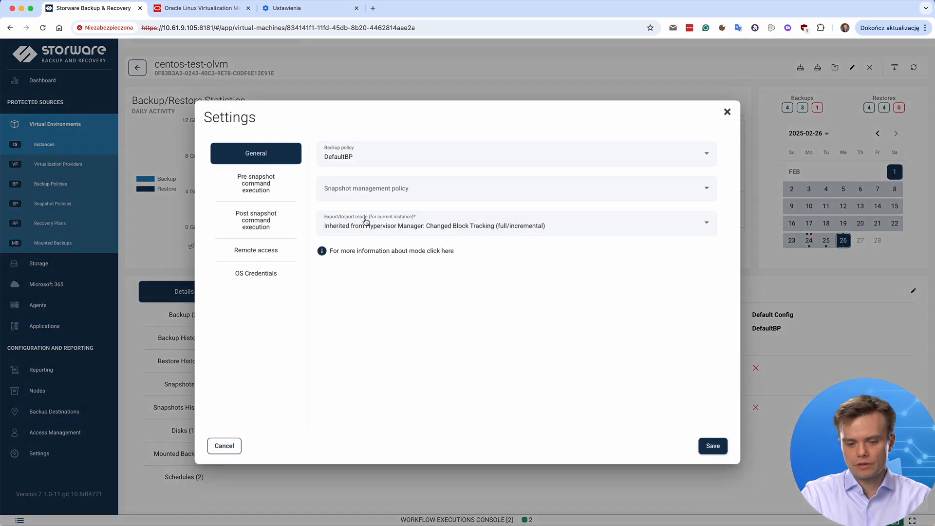
{"action": "left_click", "coordinate": [255, 191]}
{"action": "left_click", "coordinate": [247, 156]}
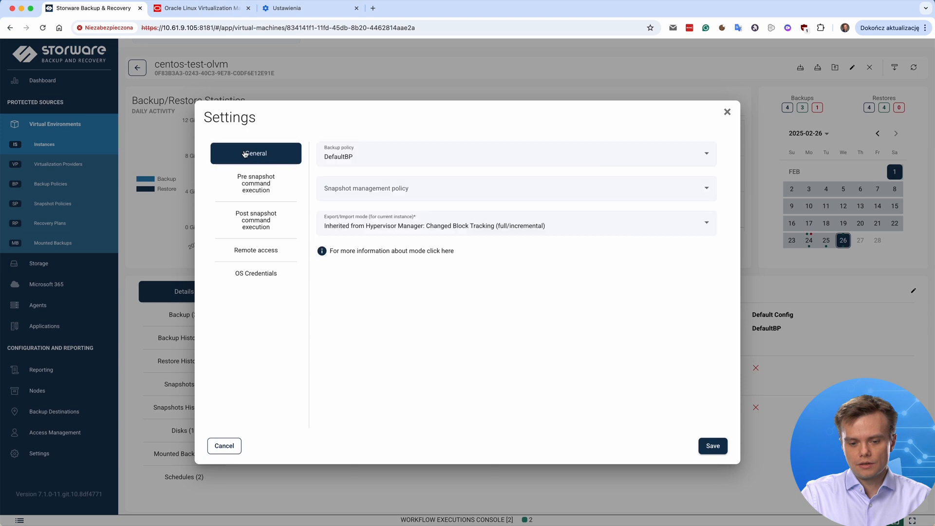
{"action": "left_click", "coordinate": [252, 256]}
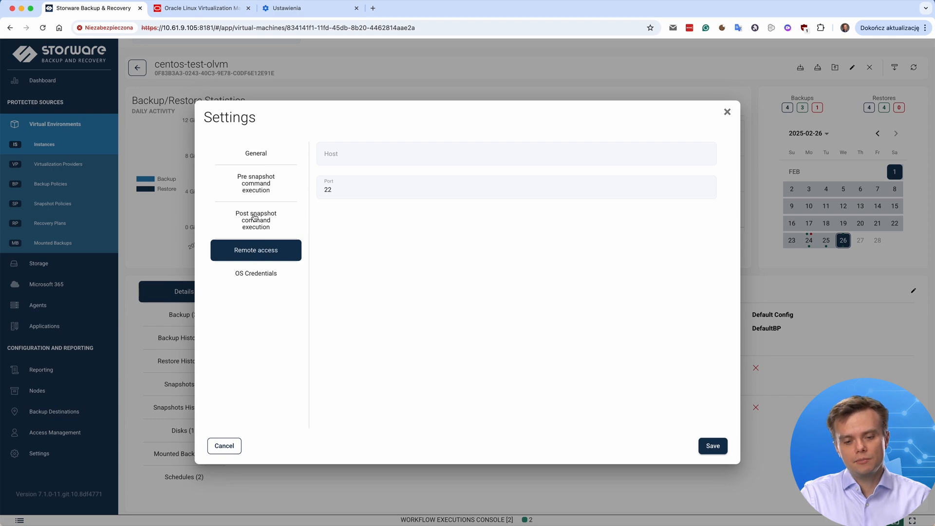
{"action": "left_click", "coordinate": [250, 188]}
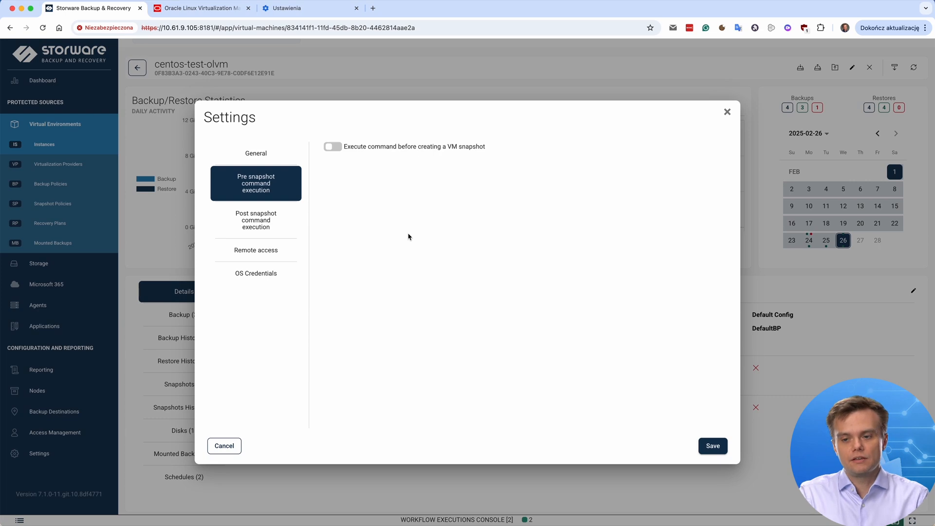
{"action": "left_click", "coordinate": [249, 160]}
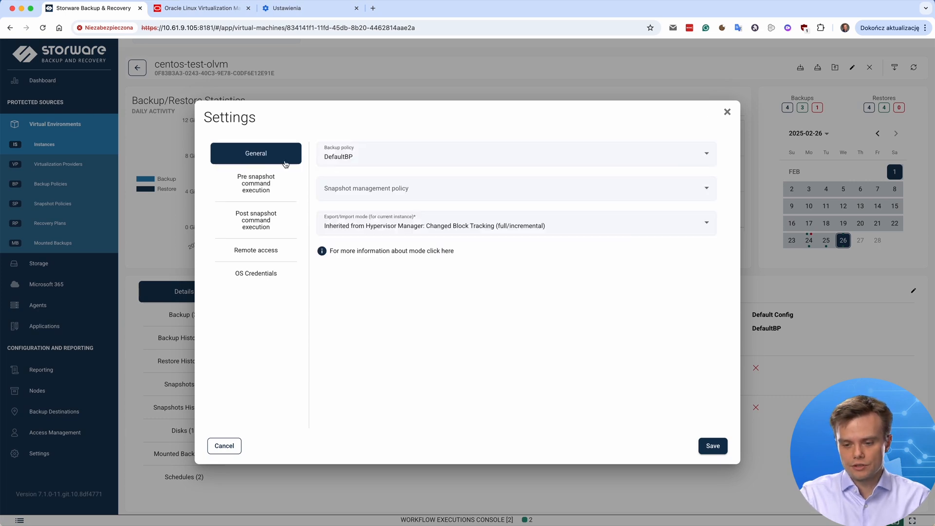
{"action": "left_click", "coordinate": [728, 114]}
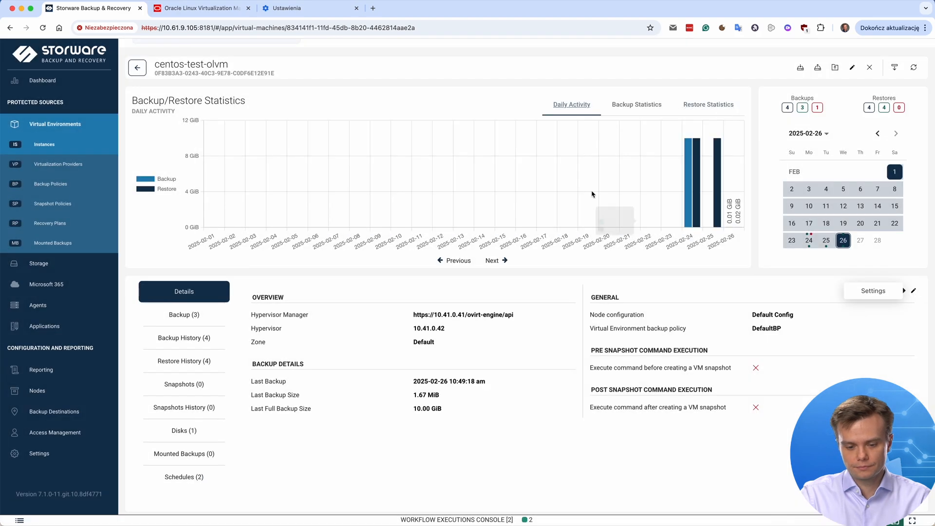
Step: View the disks of the centos-test-olvm instance and return to the virtual environment instances list
{"action": "left_click", "coordinate": [184, 430]}
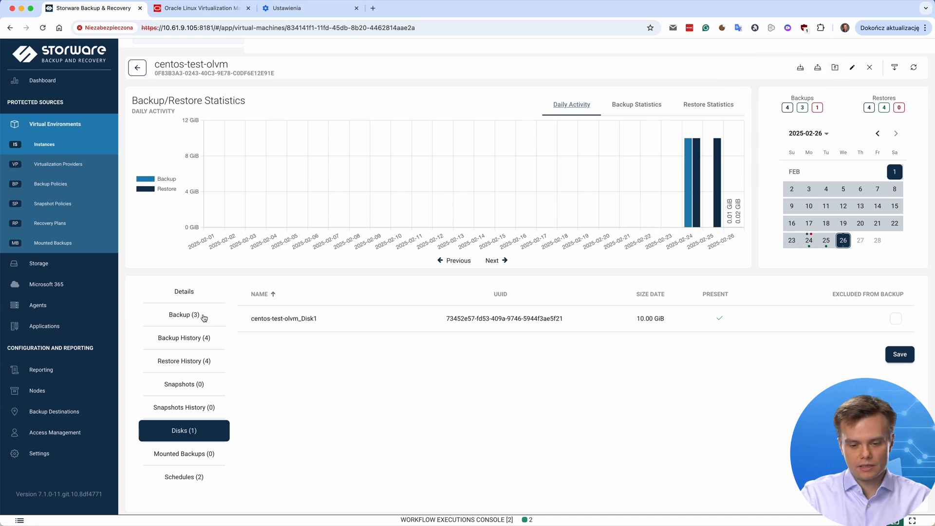
{"action": "left_click", "coordinate": [184, 293]}
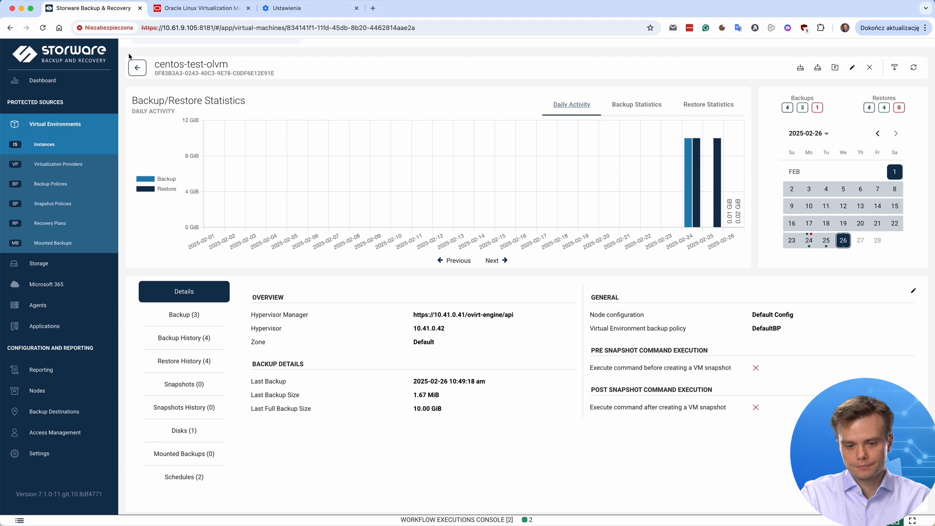
{"action": "left_click", "coordinate": [137, 69]}
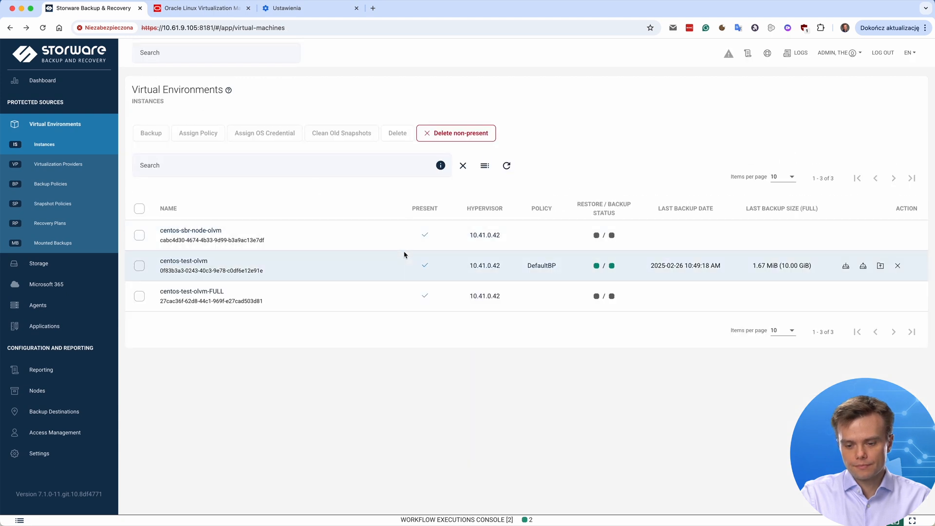
Step: Review the general, storage, networking and advanced options for restoring centos-test-olvm to the virtualization provider, and cancel the restore
{"action": "left_click", "coordinate": [862, 266]}
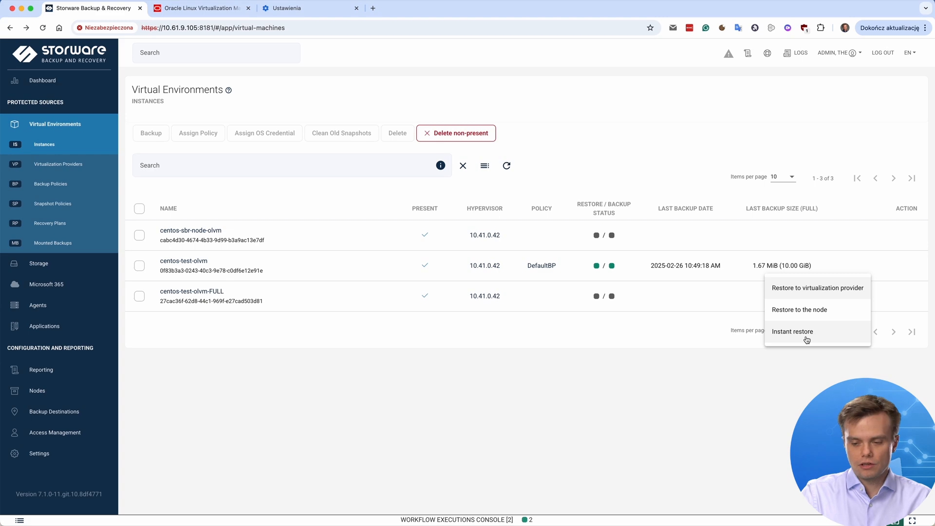
{"action": "left_click", "coordinate": [801, 294]}
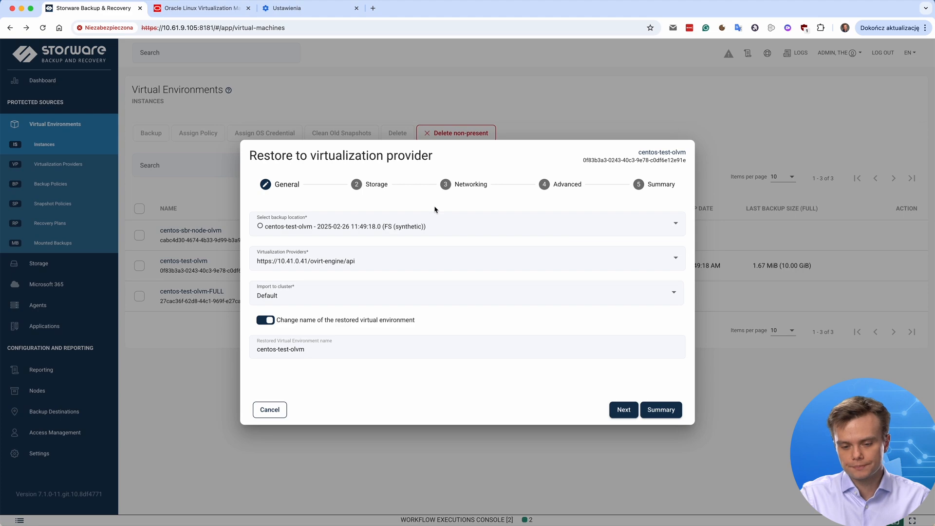
{"action": "left_click", "coordinate": [382, 183]}
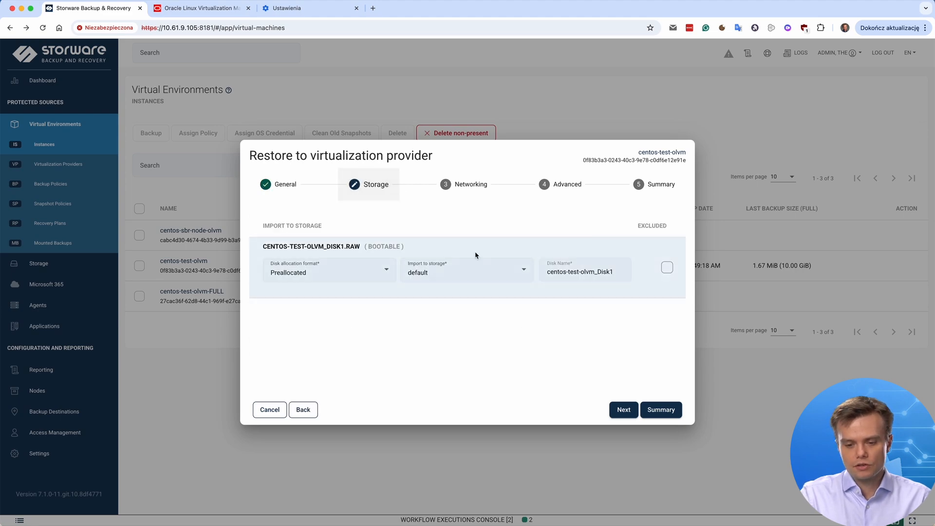
{"action": "left_click", "coordinate": [340, 279]}
{"action": "left_click", "coordinate": [340, 280]}
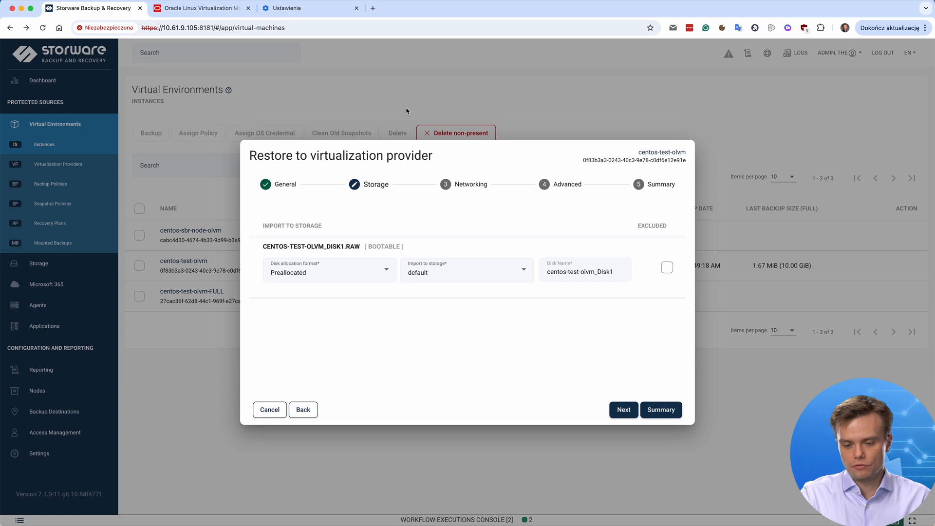
{"action": "left_click", "coordinate": [458, 177]}
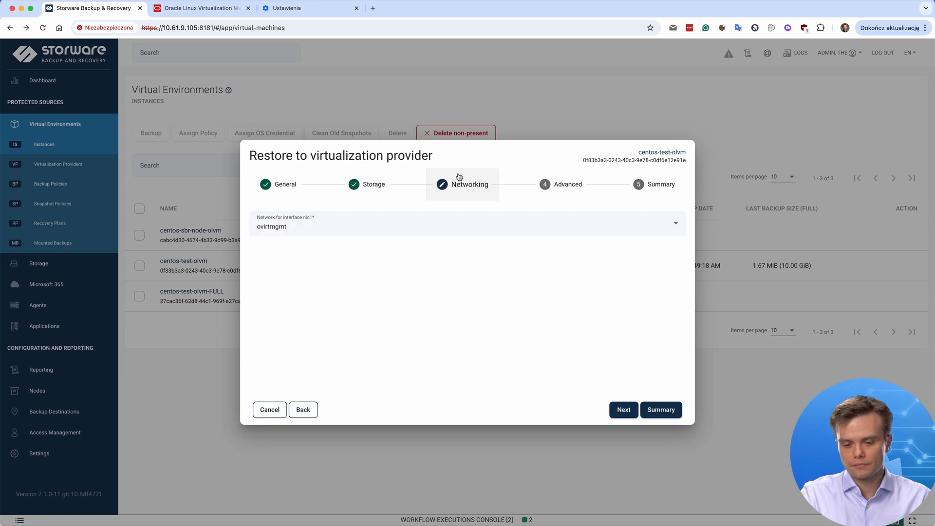
{"action": "left_click", "coordinate": [560, 185]}
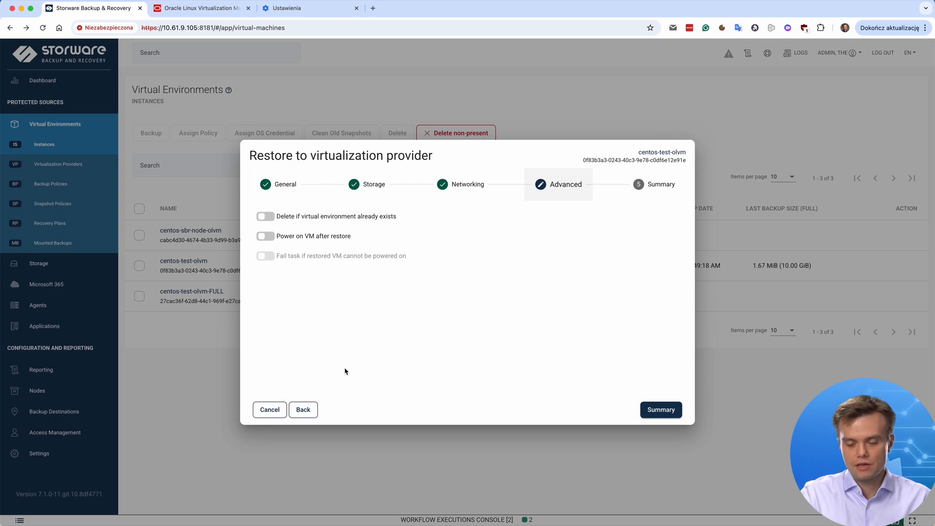
{"action": "left_click", "coordinate": [273, 409]}
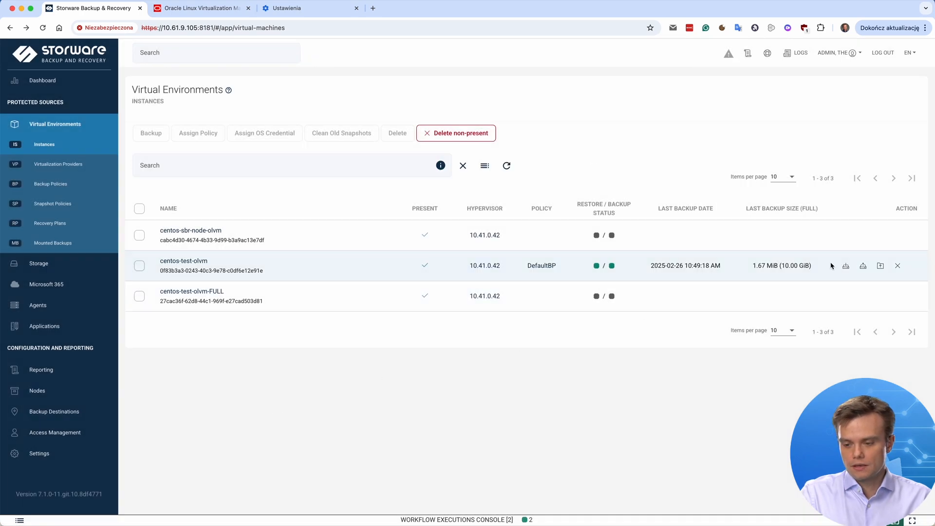
Step: Start an instant restore of centos-test-olvm and name the restored virtual environment centos-test-olvm-restore2
{"action": "left_click", "coordinate": [863, 266]}
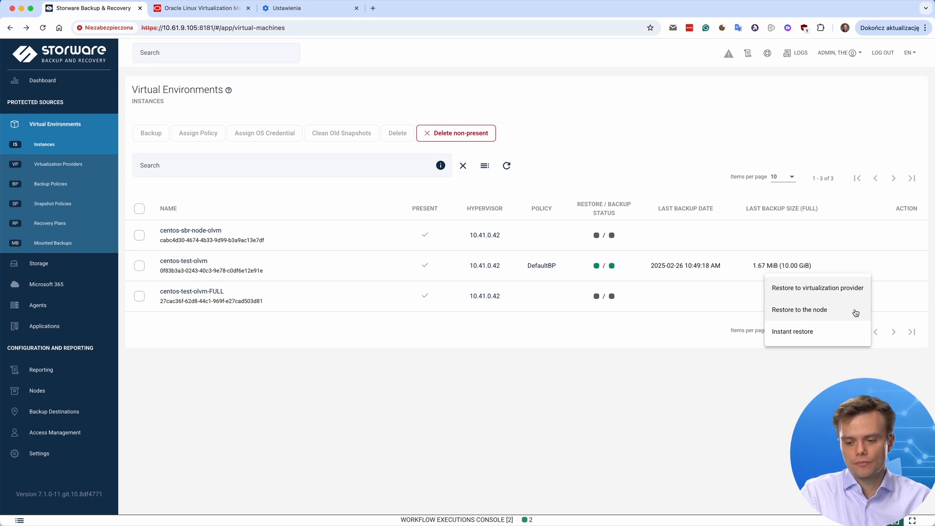
{"action": "left_click", "coordinate": [804, 332]}
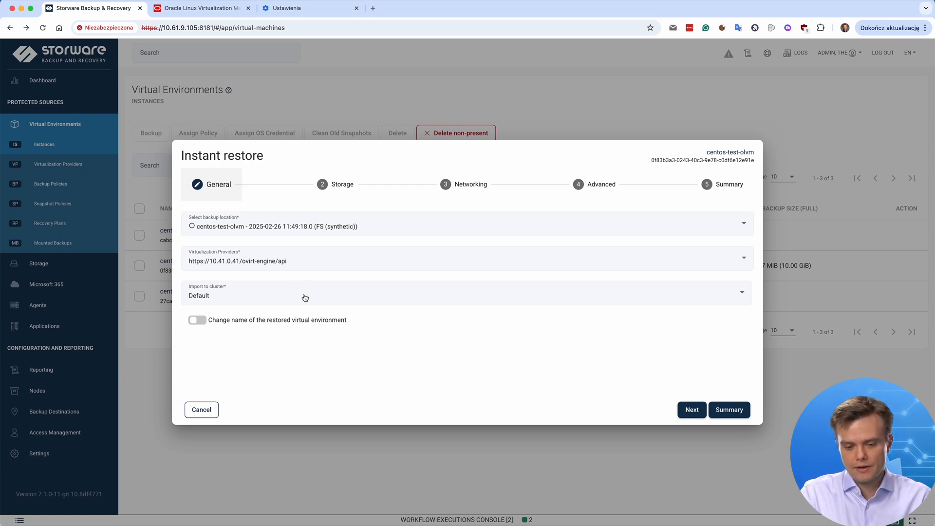
{"action": "left_click", "coordinate": [197, 320]}
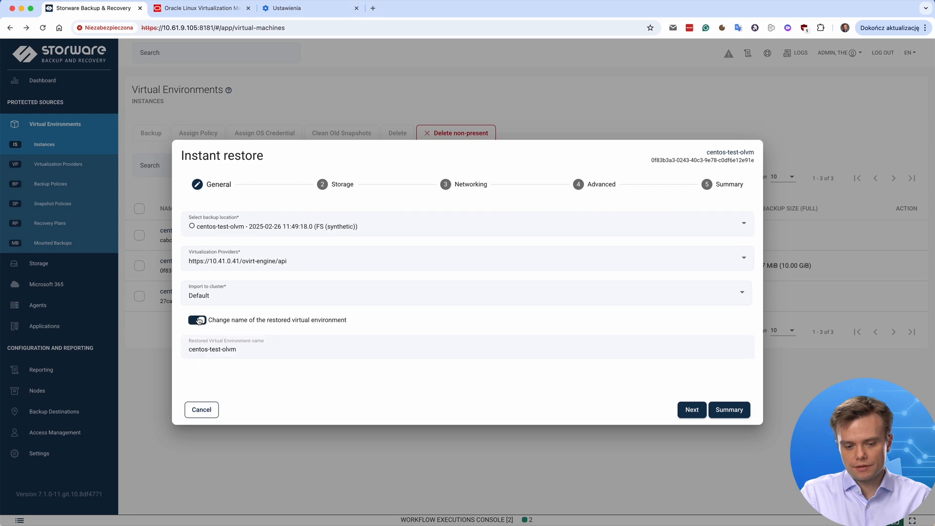
{"action": "left_click", "coordinate": [256, 350]}
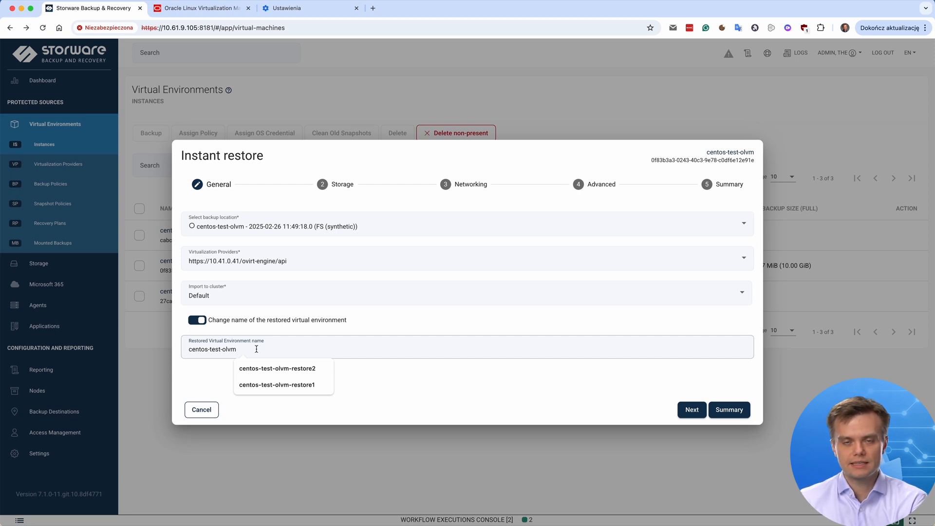
{"action": "type", "text": "-restore2"}
{"action": "left_click", "coordinate": [292, 368]}
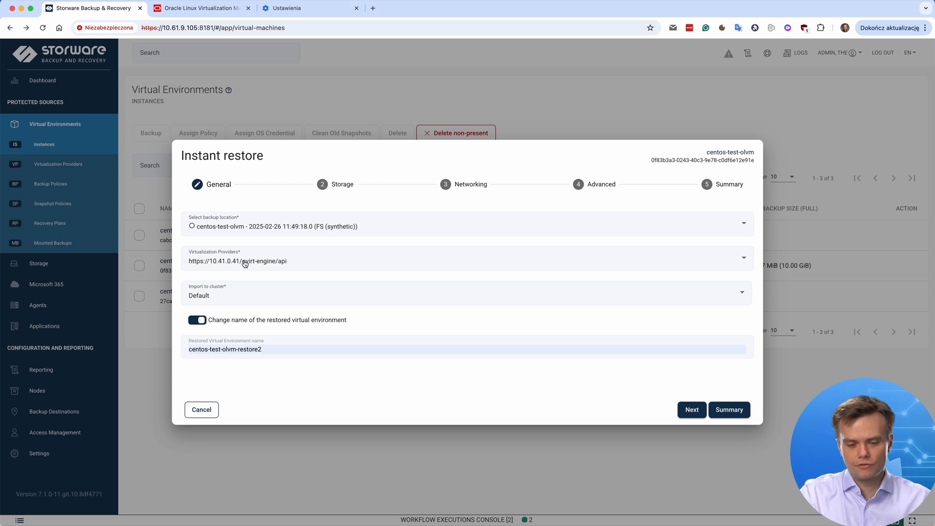
Step: Enable live migration to the default storage domain and power-on after restore, and submit the instant restore
{"action": "left_click", "coordinate": [339, 195]}
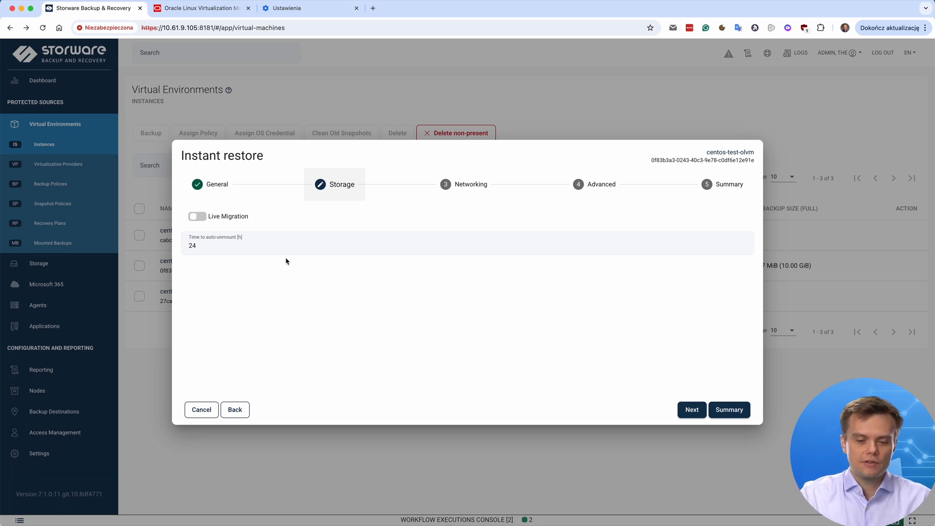
{"action": "left_click", "coordinate": [198, 217]}
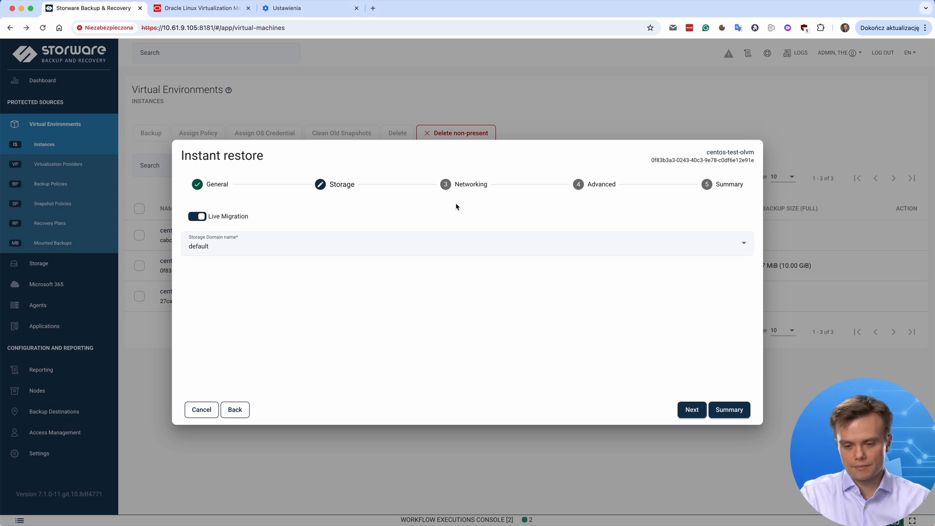
{"action": "left_click", "coordinate": [463, 190]}
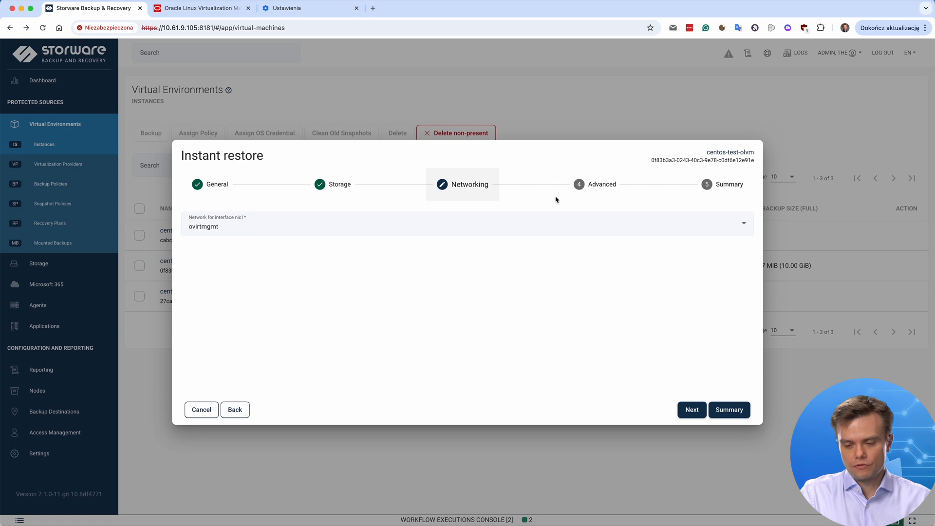
{"action": "left_click", "coordinate": [599, 183]}
{"action": "left_click", "coordinate": [221, 238]}
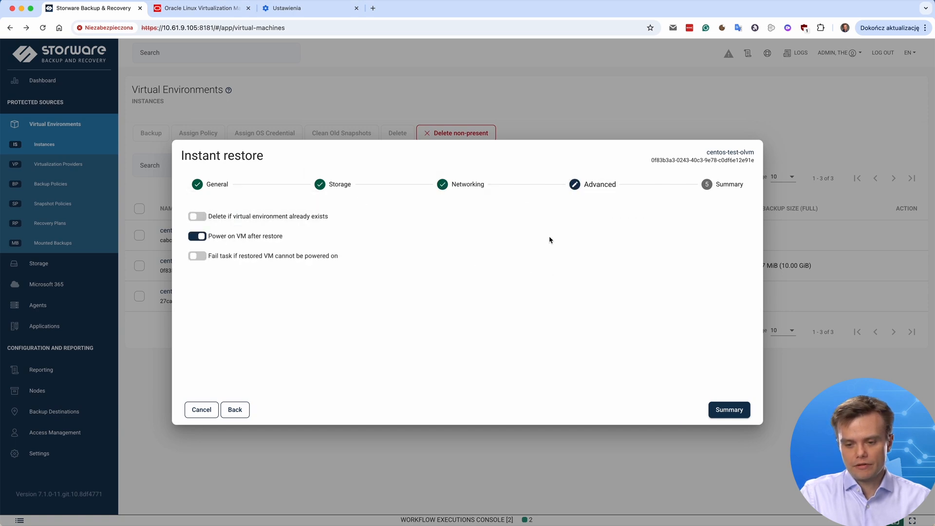
{"action": "left_click", "coordinate": [729, 410]}
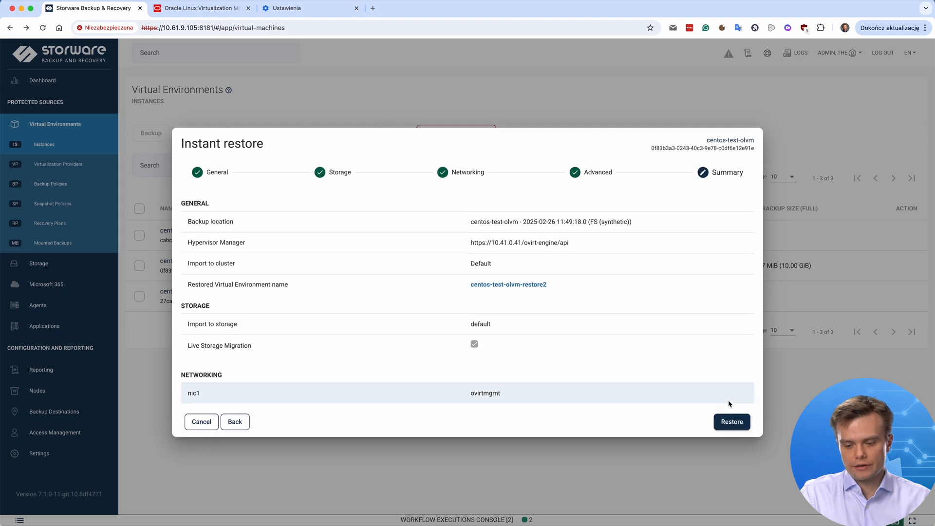
{"action": "left_click", "coordinate": [732, 422]}
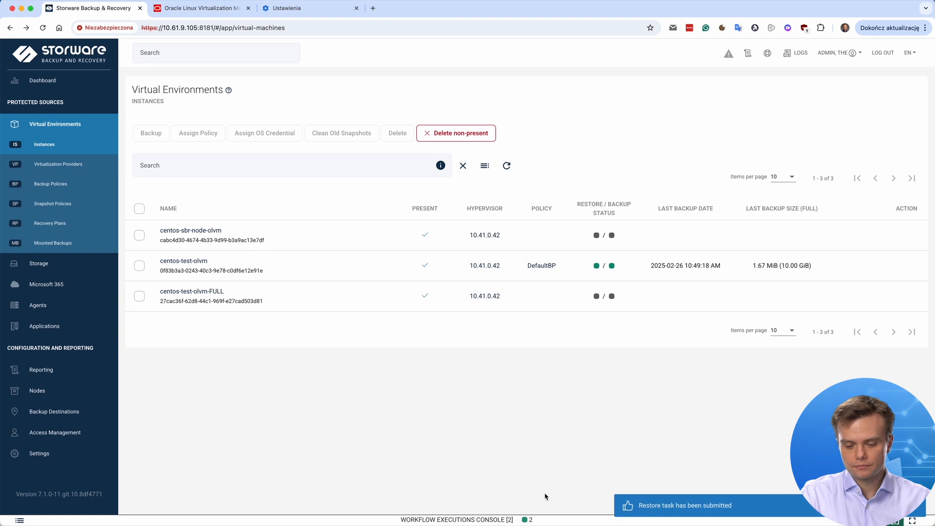
Step: Check the instant restore task in the workflow executions console and open the mounted backups of the virtual environments
{"action": "left_click", "coordinate": [499, 520]}
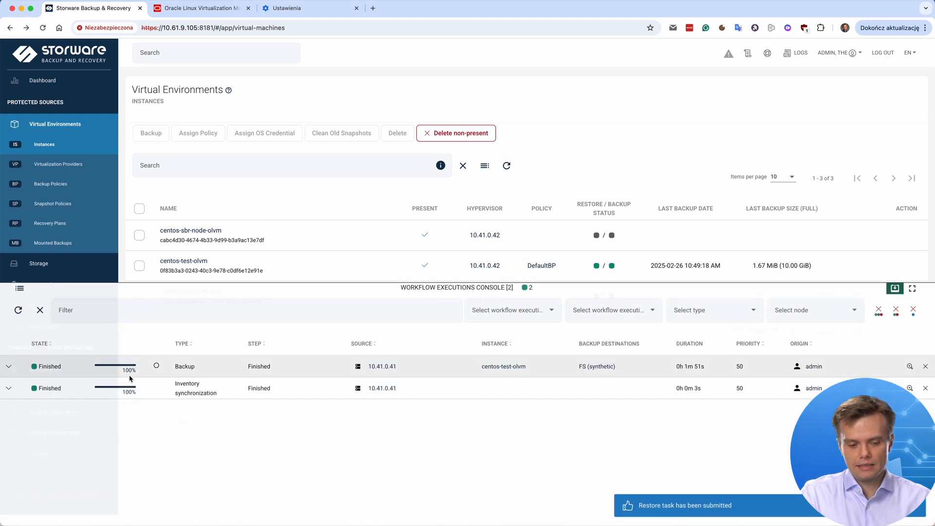
{"action": "left_click", "coordinate": [20, 312]}
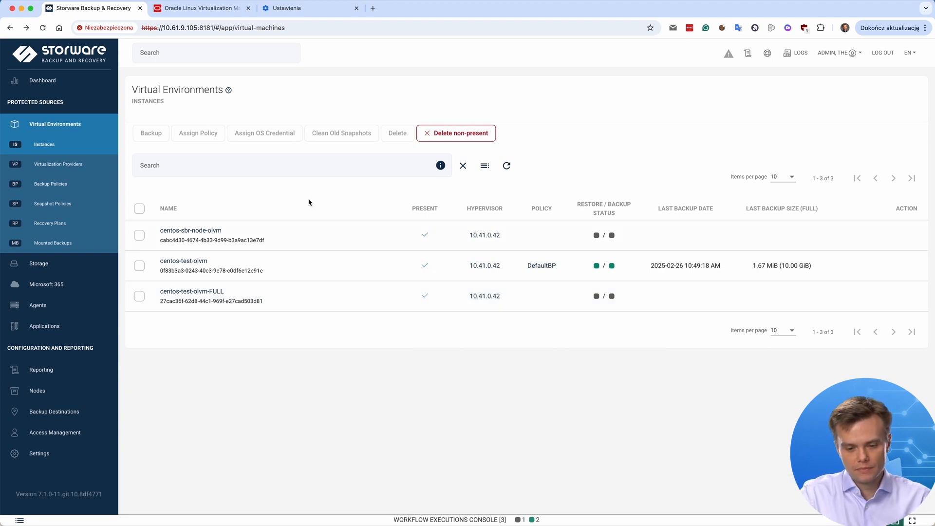
{"action": "left_click", "coordinate": [55, 242]}
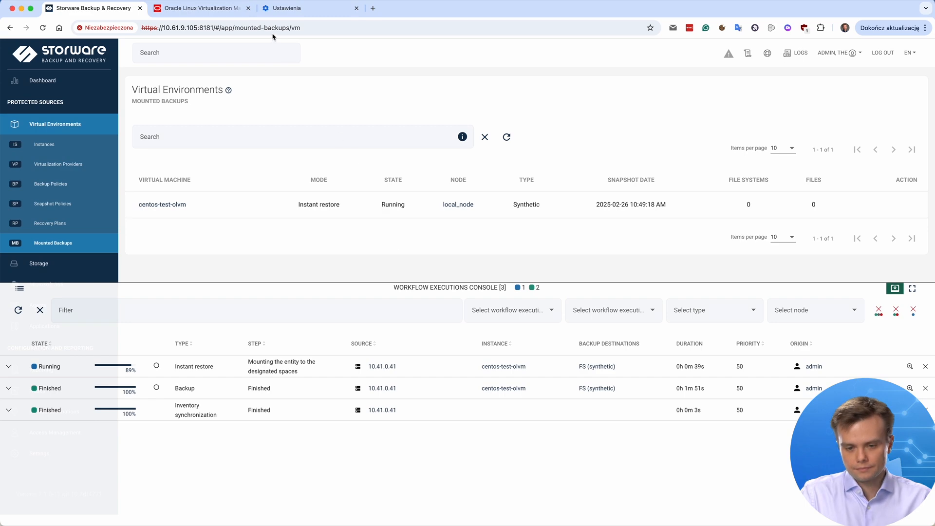
Step: Switch to Oracle Linux Virtualization Manager and open its list of virtual machines
{"action": "left_click", "coordinate": [202, 11]}
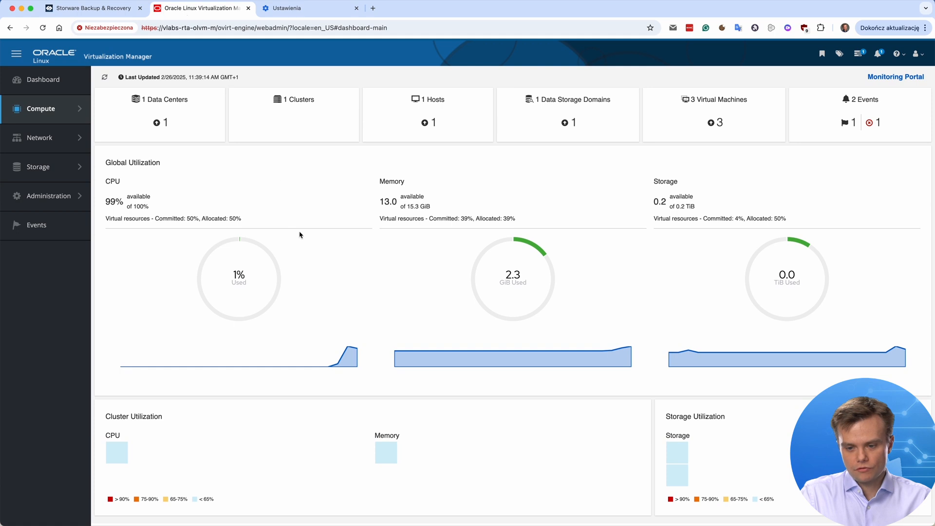
{"action": "mouse_move", "coordinate": [35, 108]}
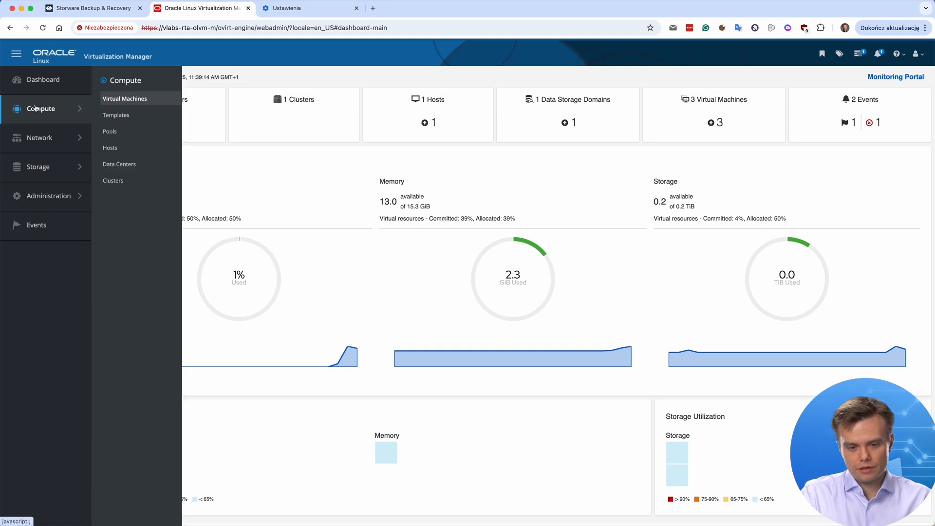
{"action": "left_click", "coordinate": [117, 99]}
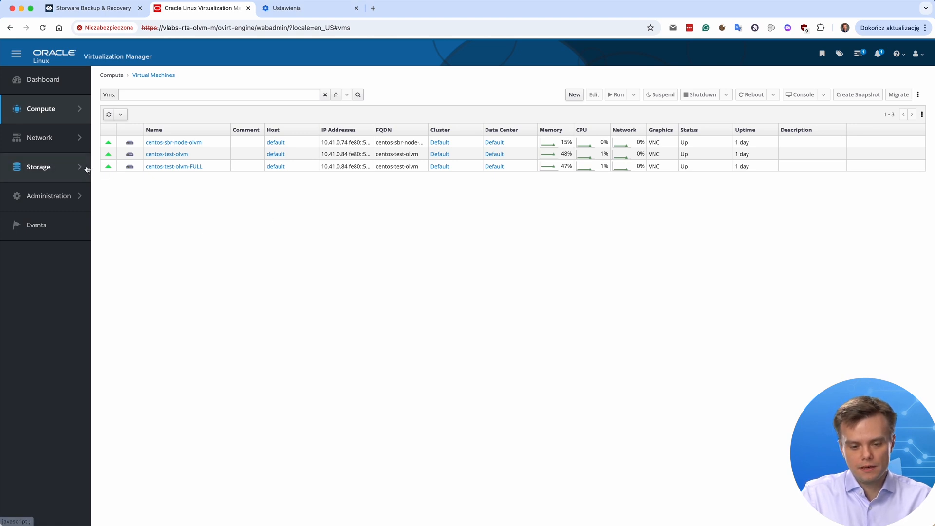
Step: Review the storage domains in Oracle Linux Virtualization Manager and check the virtual machine list for centos-test-olvm-restore2
{"action": "mouse_move", "coordinate": [46, 168]}
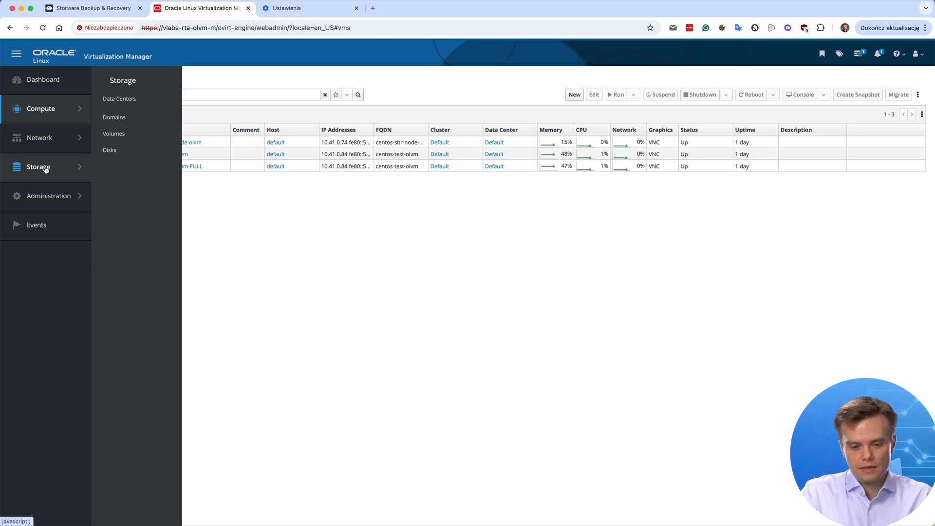
{"action": "left_click", "coordinate": [113, 119]}
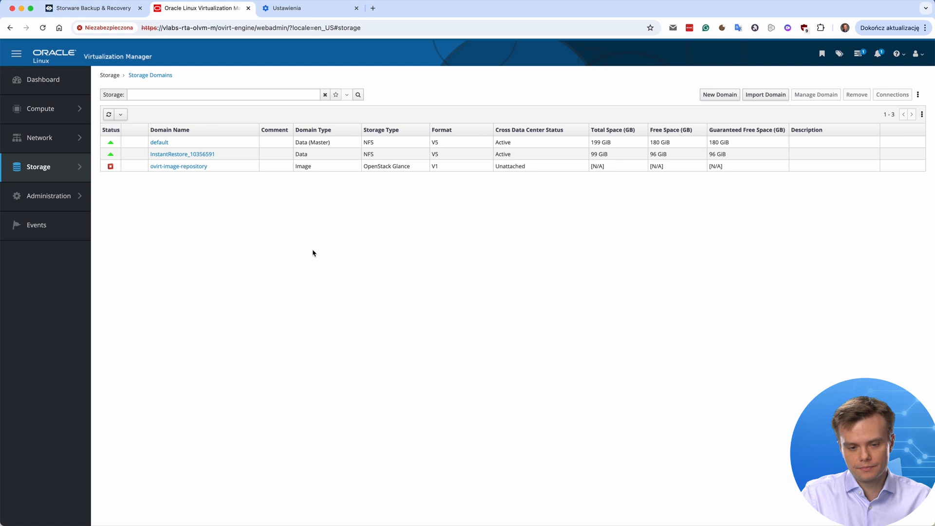
{"action": "mouse_move", "coordinate": [40, 115]}
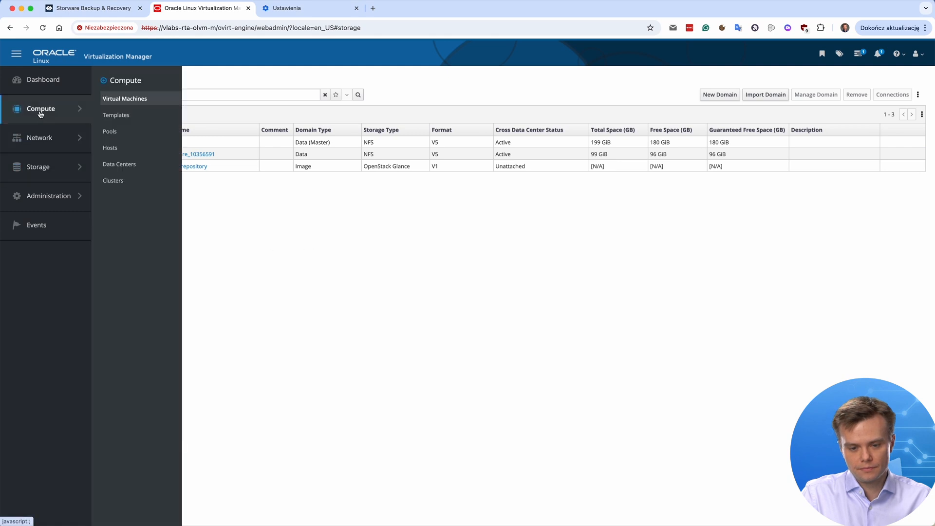
{"action": "left_click", "coordinate": [129, 102]}
{"action": "left_click", "coordinate": [188, 180]}
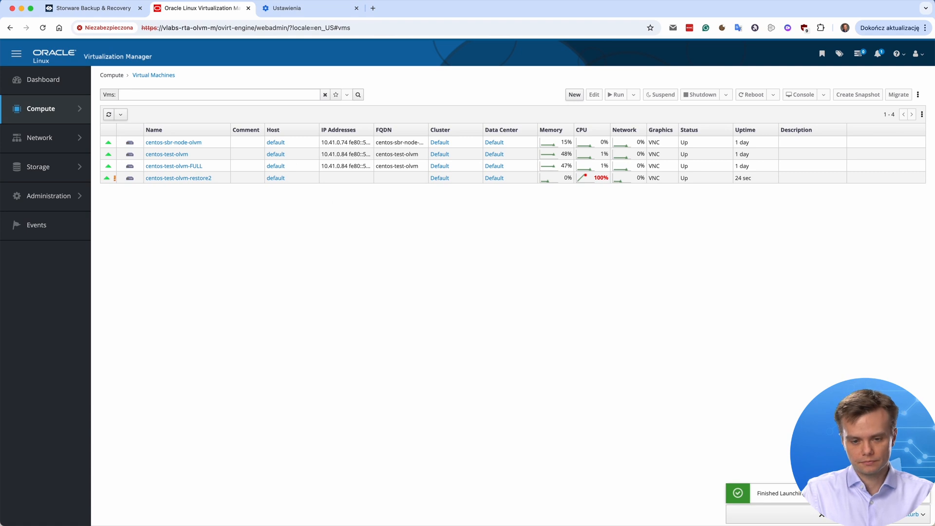
Step: Switch to Storware and check the subtasks of the running instant restore of centos-test-olvm, refreshing the workflow executions
{"action": "left_click", "coordinate": [90, 8]}
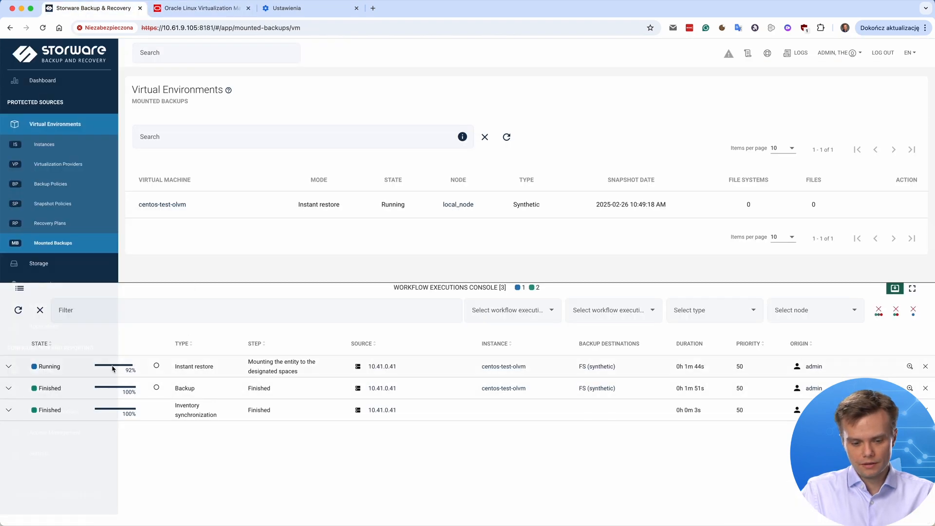
{"action": "left_click", "coordinate": [9, 366]}
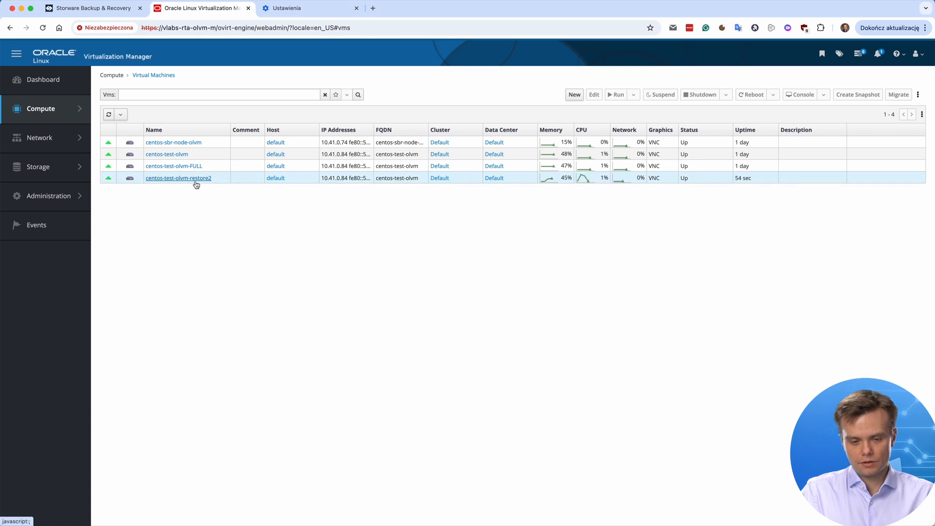
{"action": "left_click", "coordinate": [88, 9]}
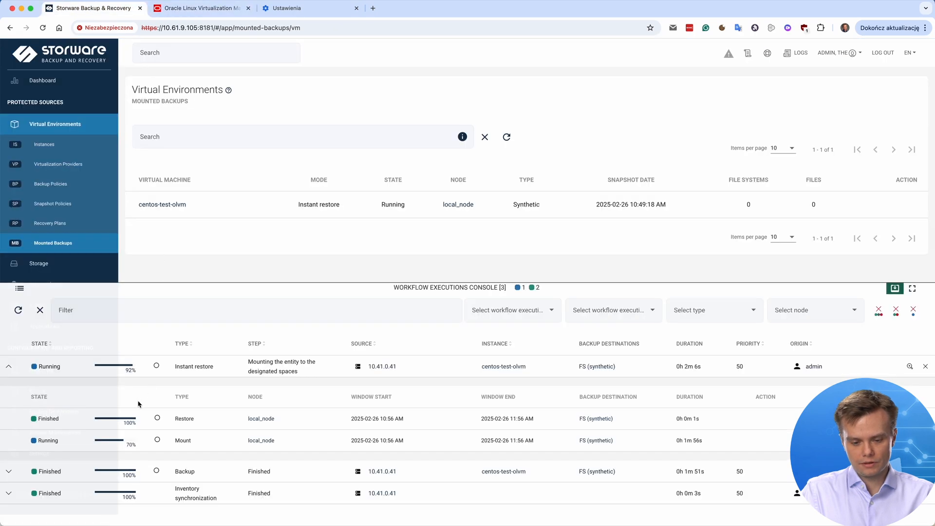
{"action": "left_click", "coordinate": [18, 312]}
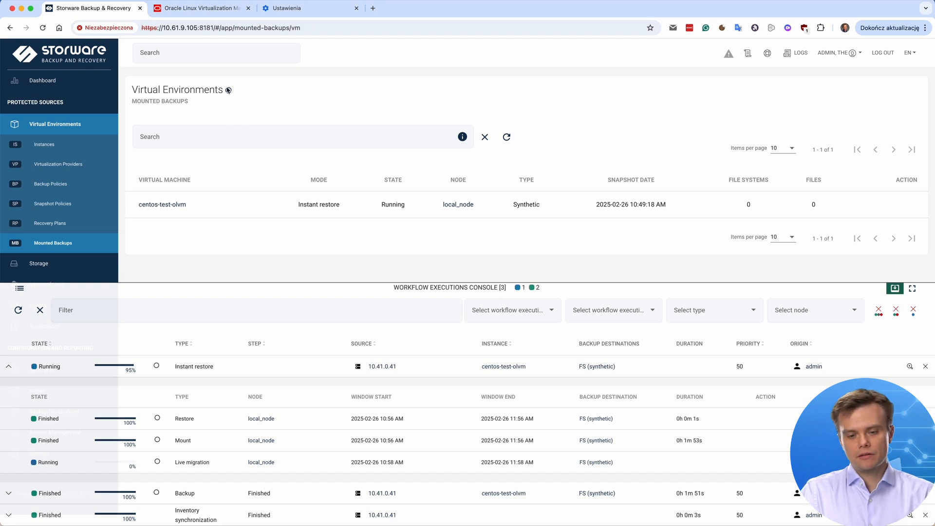
Step: Switch to Oracle Linux Virtualization Manager and review its events and running tasks for the live migration
{"action": "left_click", "coordinate": [200, 9]}
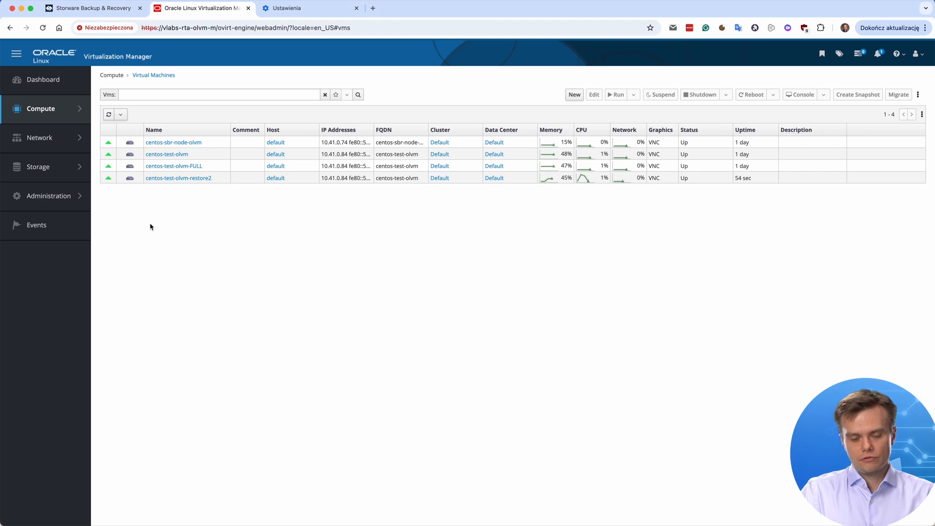
{"action": "left_click", "coordinate": [53, 228]}
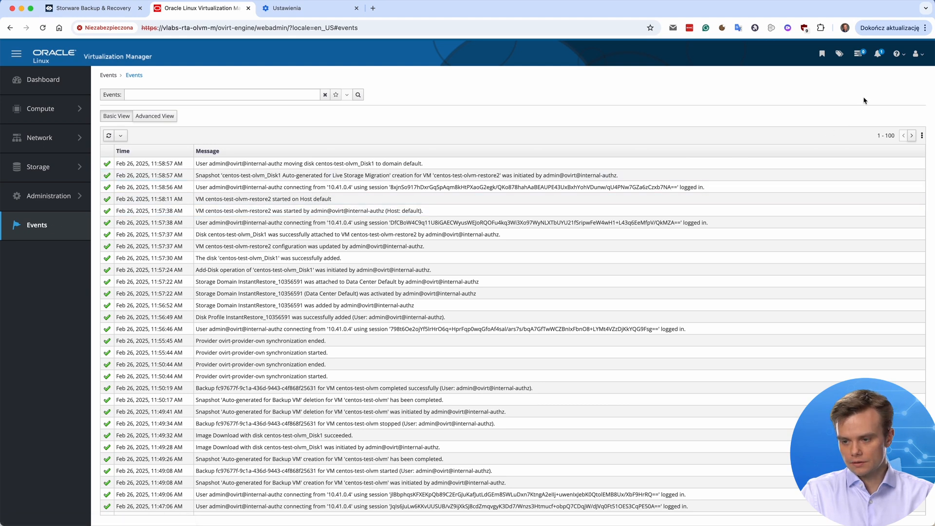
{"action": "left_click", "coordinate": [858, 53]}
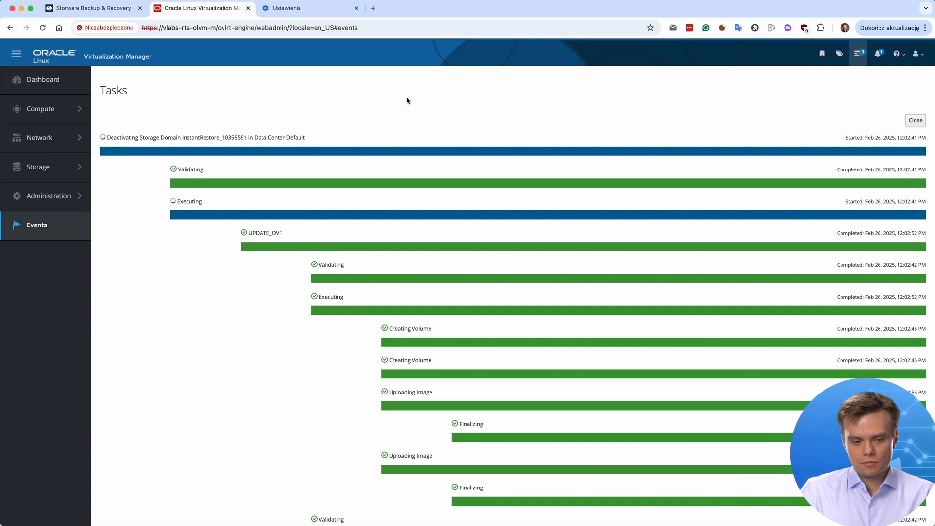
Step: Follow the unmount of the instant restore in Storware and the virtualization manager's tasks, refreshing the mounted backups list
{"action": "left_click", "coordinate": [106, 18]}
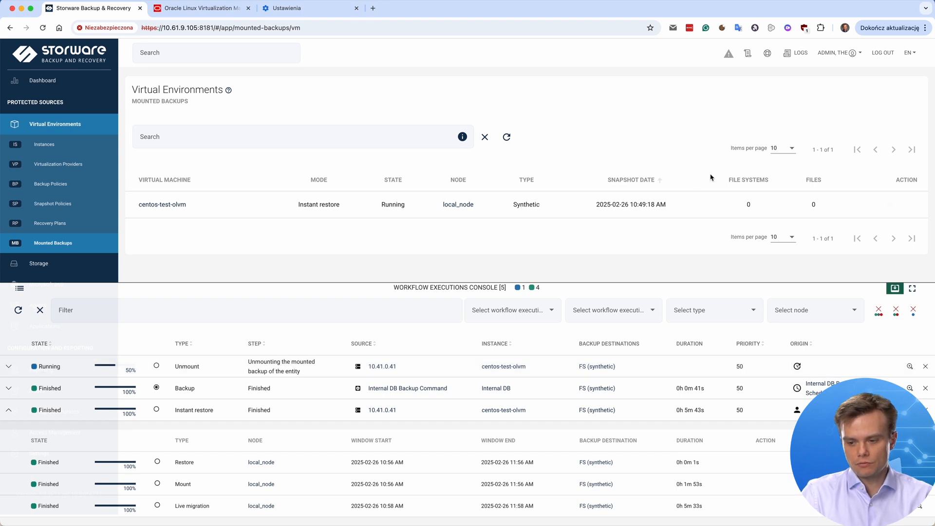
{"action": "left_click", "coordinate": [511, 136]}
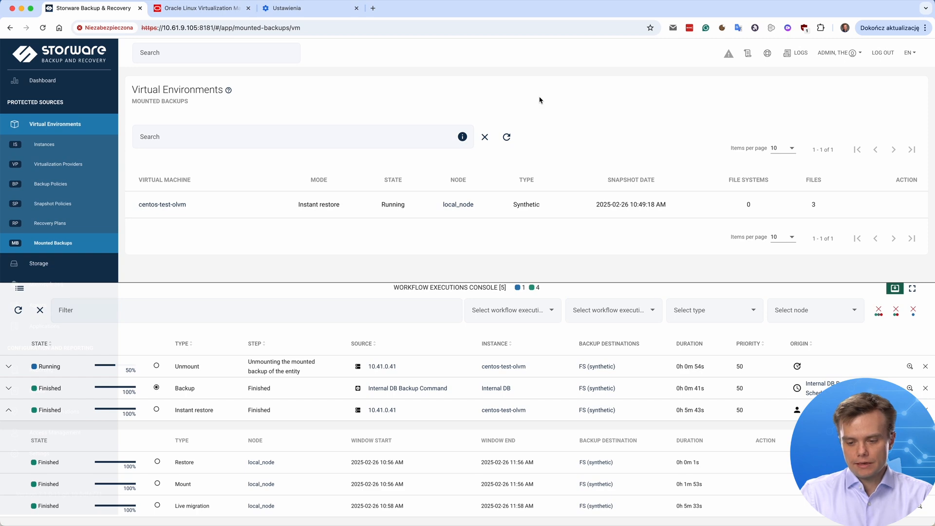
{"action": "left_click", "coordinate": [195, 8]}
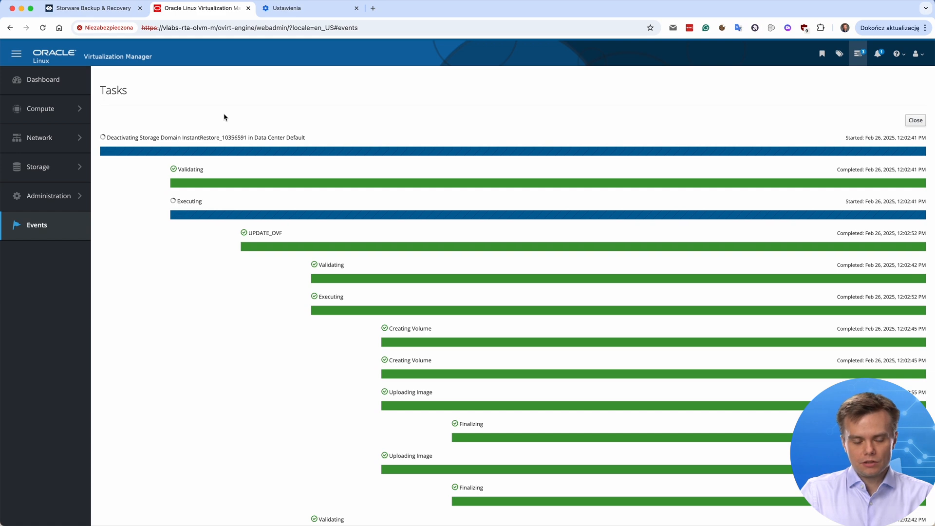
{"action": "left_click", "coordinate": [107, 17]}
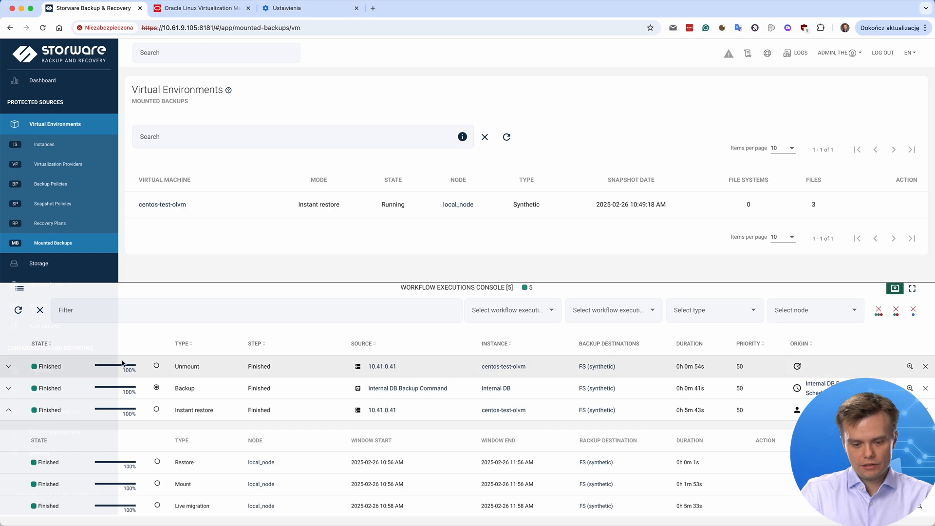
{"action": "left_click", "coordinate": [506, 137]}
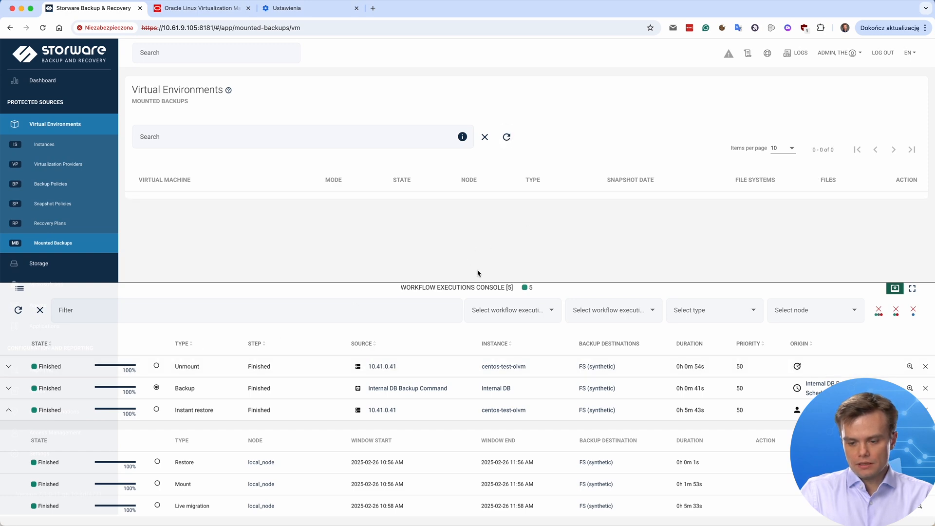
{"action": "left_click", "coordinate": [490, 286]}
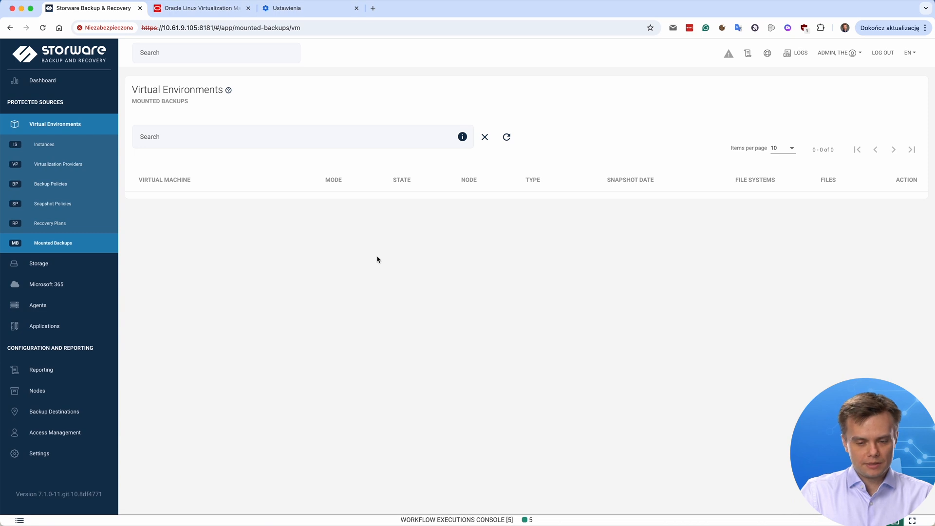
{"action": "left_click", "coordinate": [67, 165]}
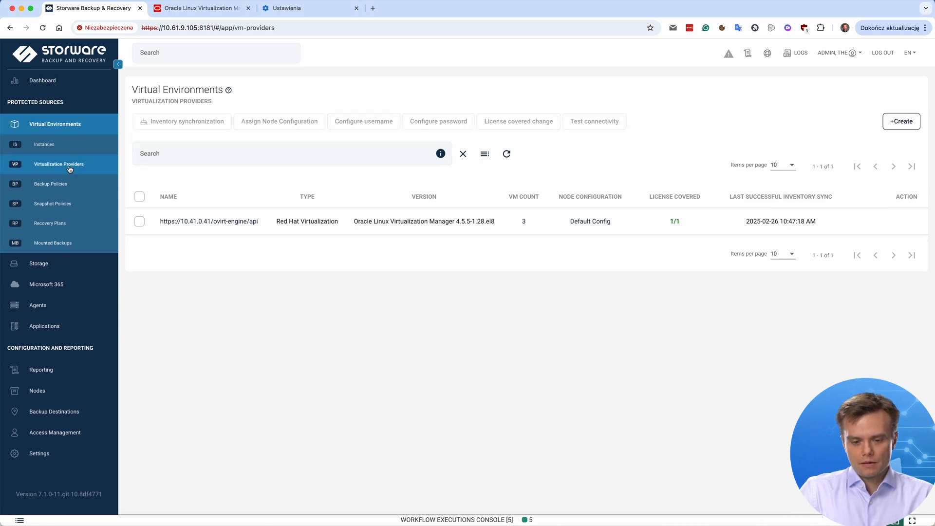
{"action": "left_click", "coordinate": [53, 145]}
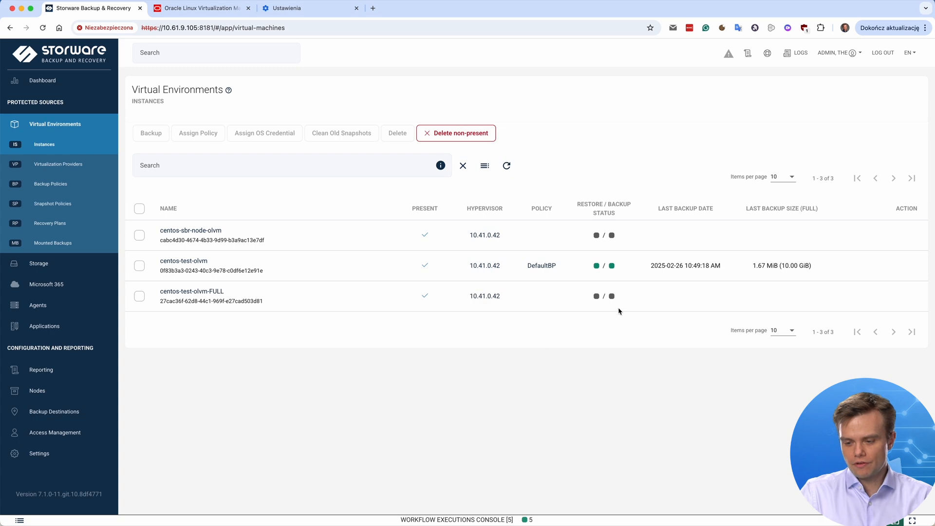
{"action": "left_click", "coordinate": [880, 267]}
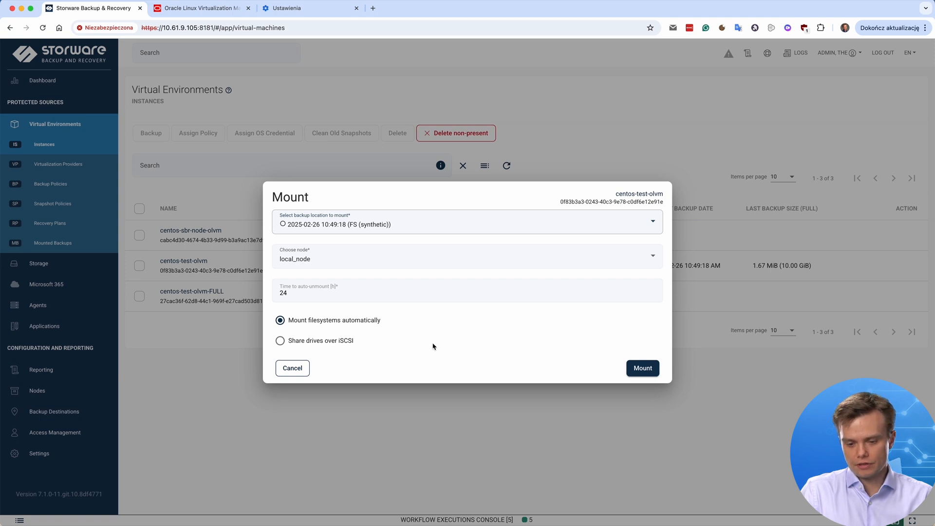
{"action": "left_click", "coordinate": [643, 368]}
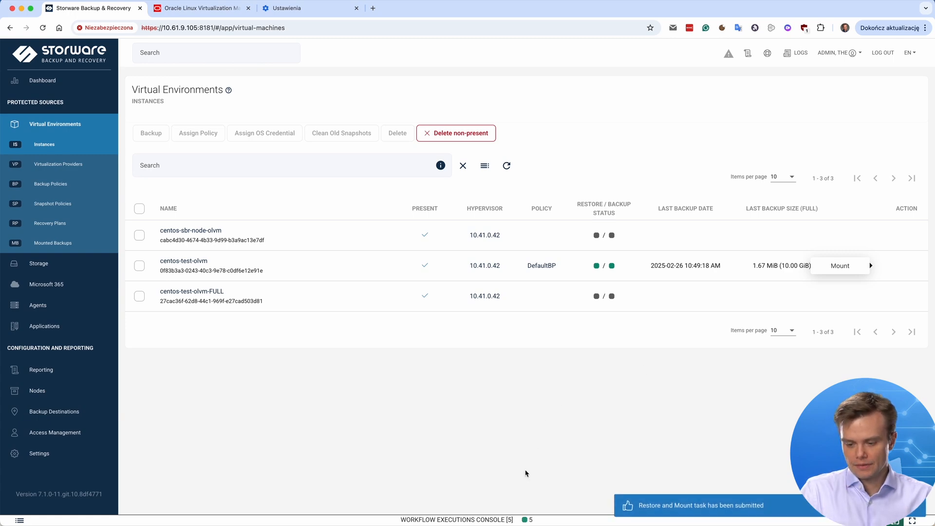
Step: Monitor the centos-test-olvm mount task and its subtasks in the workflow executions console, refreshing until it completes
{"action": "left_click", "coordinate": [525, 520]}
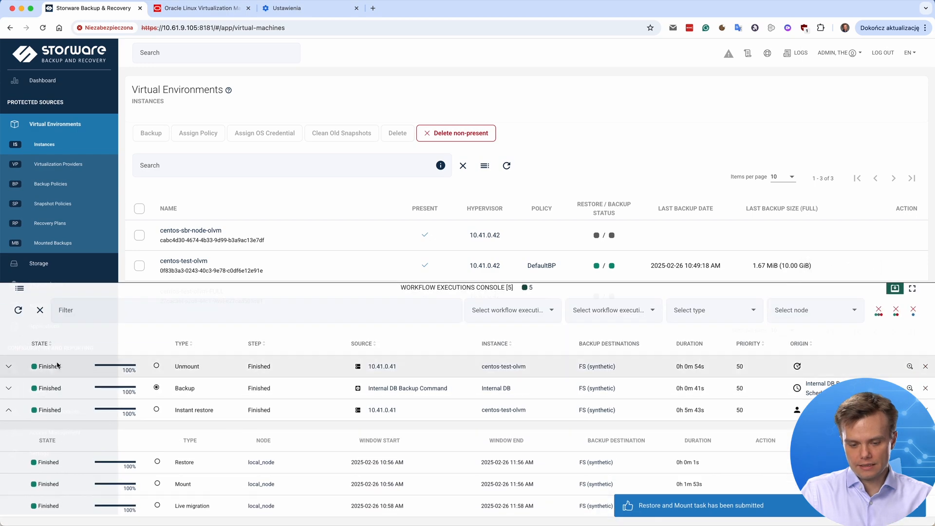
{"action": "left_click", "coordinate": [18, 310]}
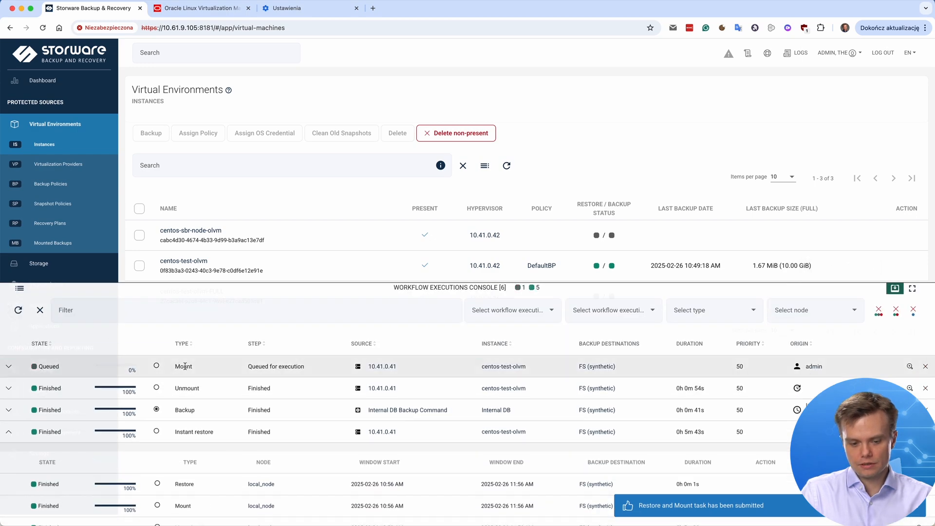
{"action": "left_click", "coordinate": [9, 366]}
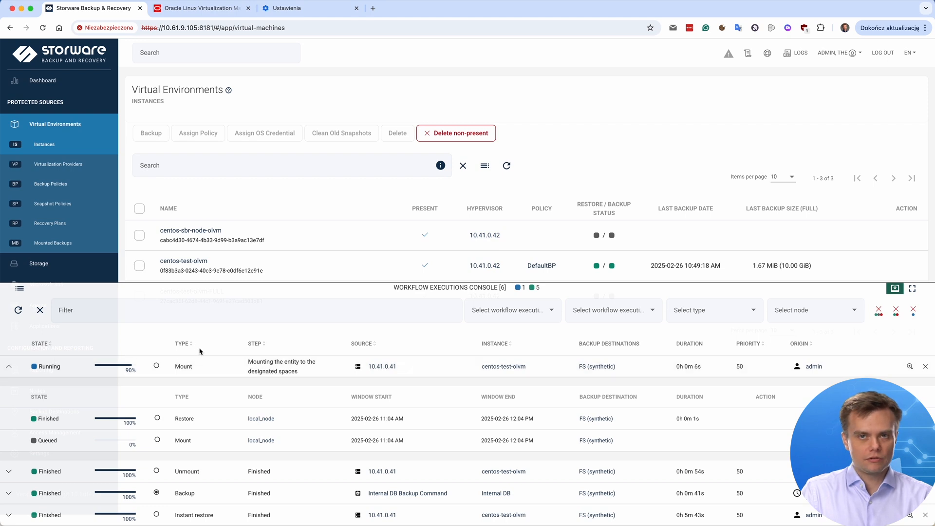
{"action": "left_click", "coordinate": [18, 309]}
{"action": "left_click", "coordinate": [18, 309]}
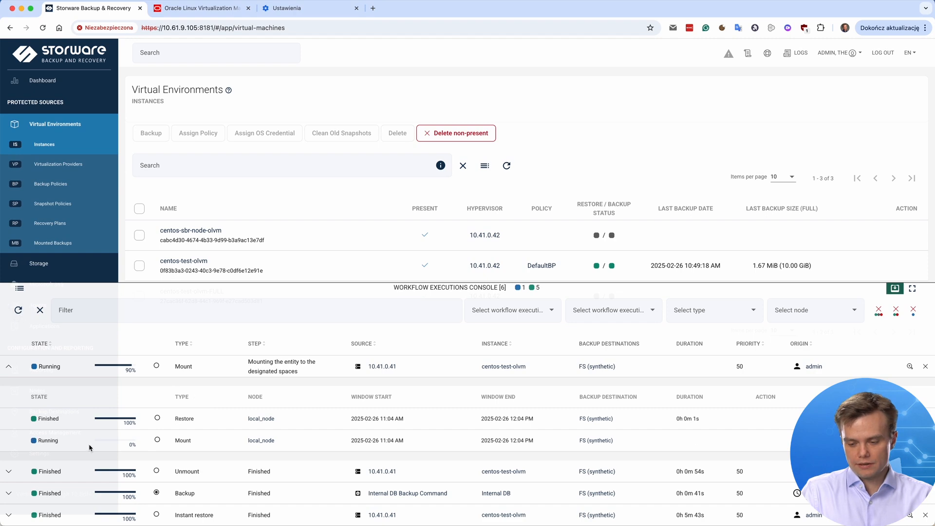
{"action": "left_click", "coordinate": [18, 310]}
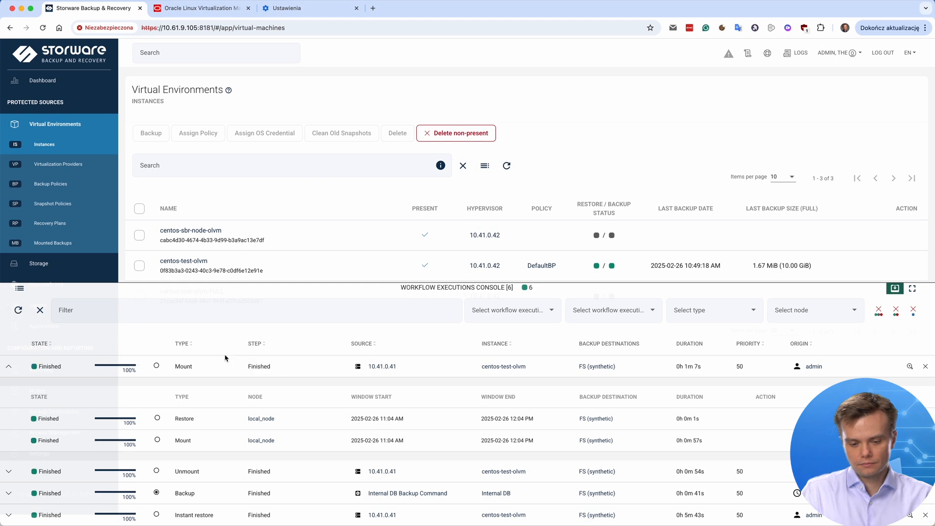
{"action": "left_click", "coordinate": [235, 292]}
Step: Review the files of the mounted centos-test-olvm backup and open its mounted file system for browsing
{"action": "left_click", "coordinate": [54, 243]}
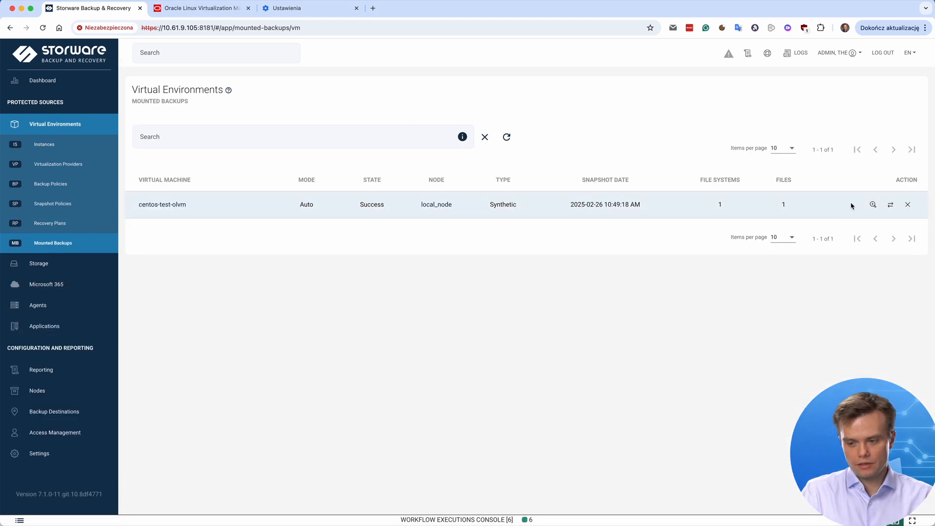
{"action": "left_click", "coordinate": [874, 205]}
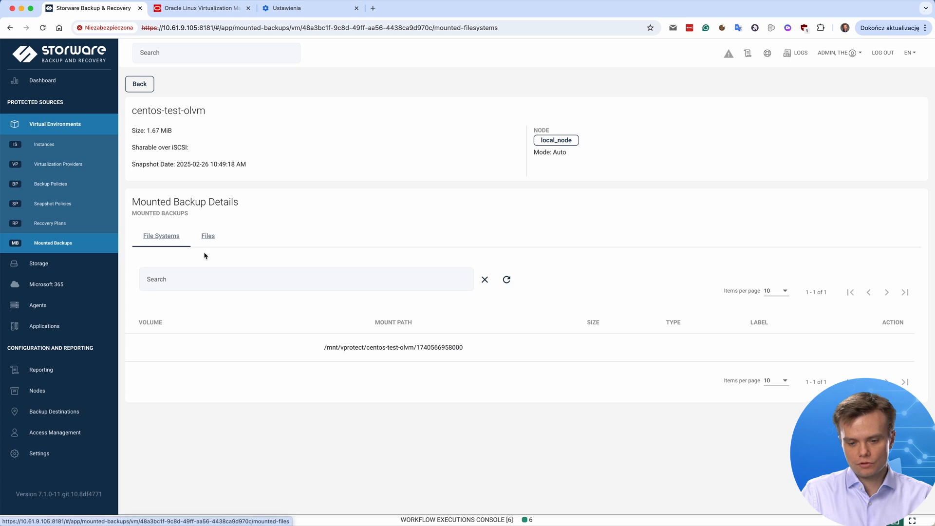
{"action": "left_click", "coordinate": [207, 236]}
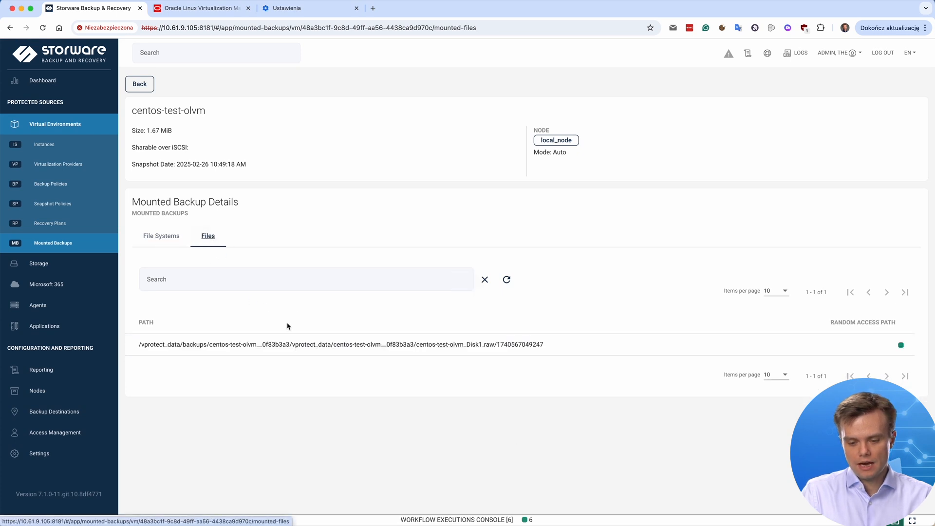
{"action": "left_click", "coordinate": [162, 238]}
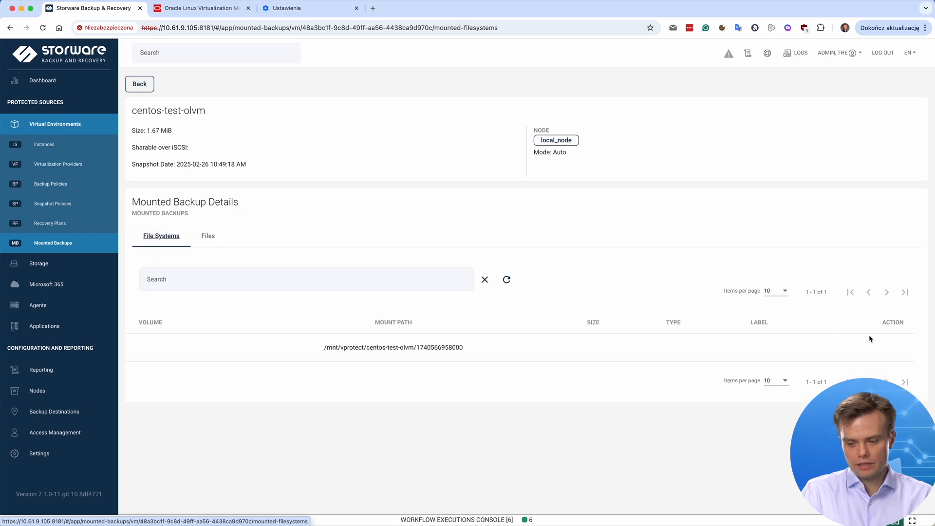
{"action": "left_click", "coordinate": [885, 353]}
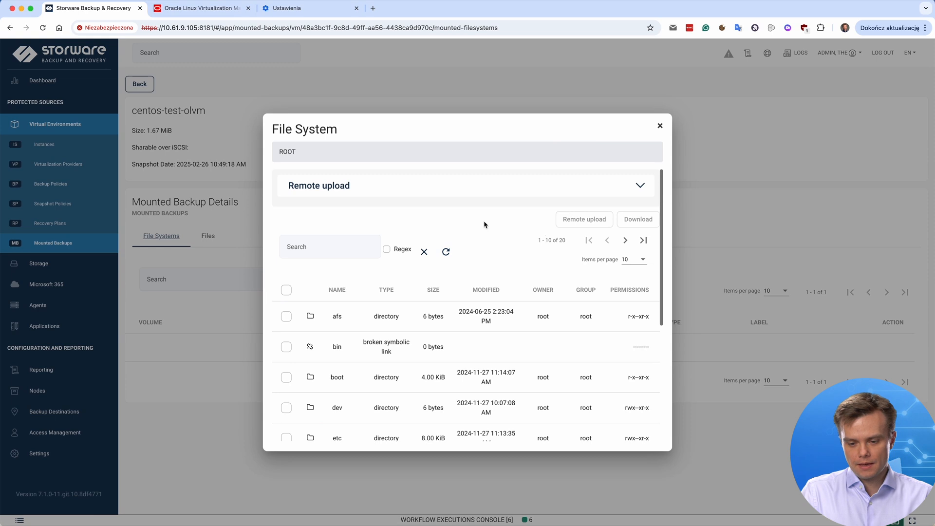
Step: Browse to the etc directory of the mounted file system and download the bashrc file from its second page
{"action": "scroll", "coordinate": [371, 362], "scroll_direction": "down", "scroll_amount": 3}
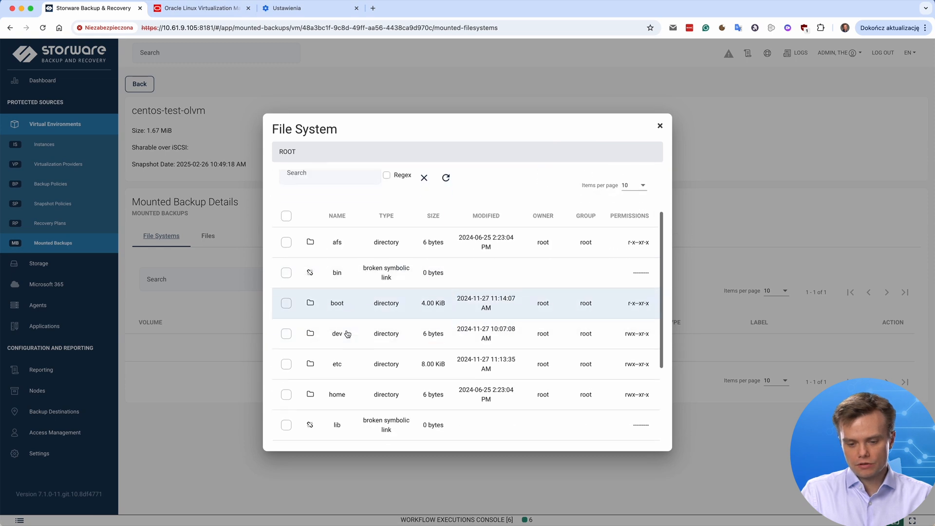
{"action": "left_click", "coordinate": [336, 349]}
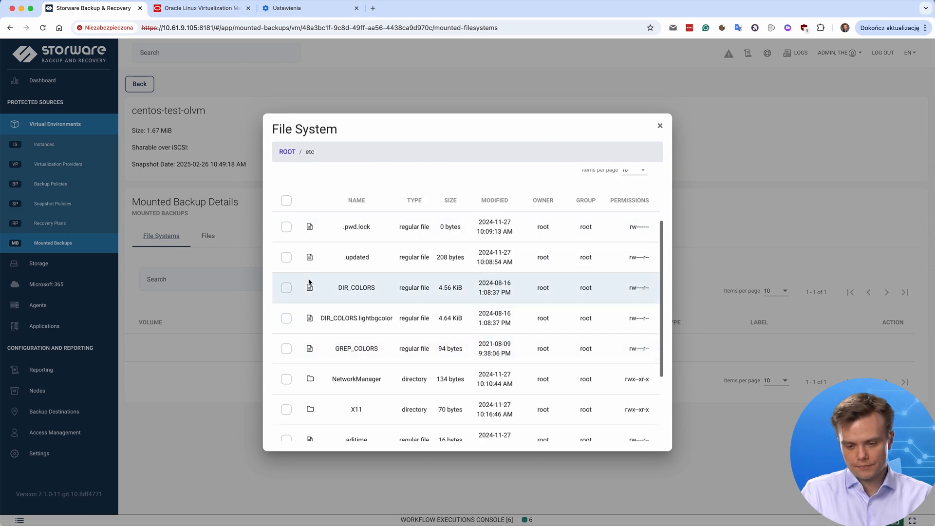
{"action": "scroll", "coordinate": [311, 272], "scroll_direction": "down", "scroll_amount": 3}
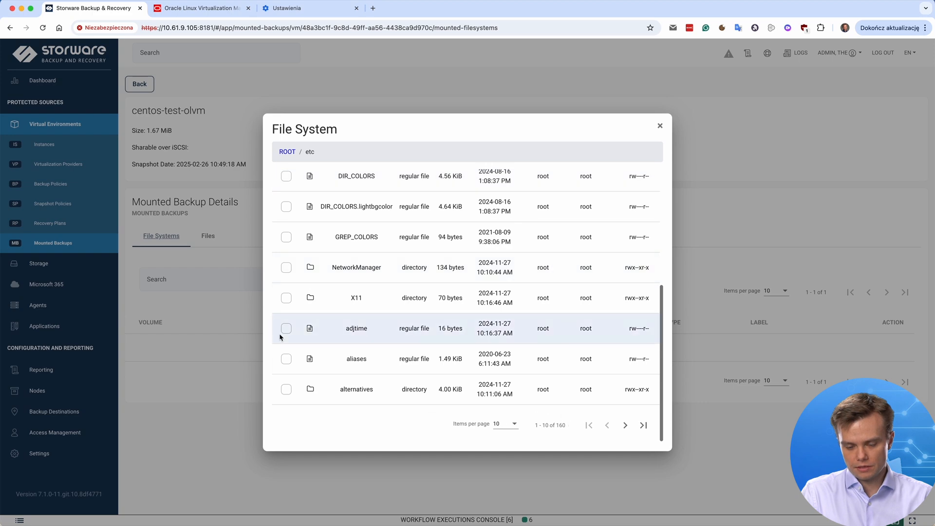
{"action": "left_click", "coordinate": [624, 428]}
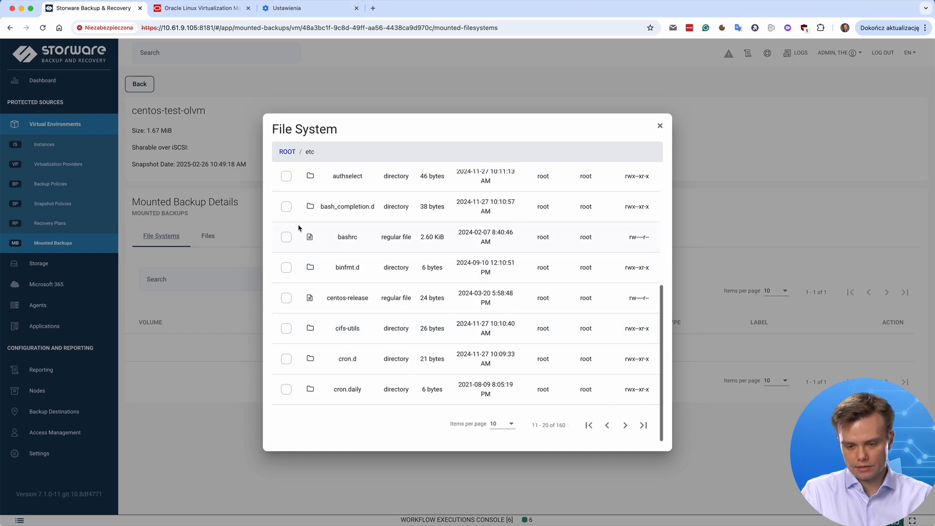
{"action": "left_click", "coordinate": [286, 237]}
{"action": "scroll", "coordinate": [603, 190], "scroll_direction": "up", "scroll_amount": 5}
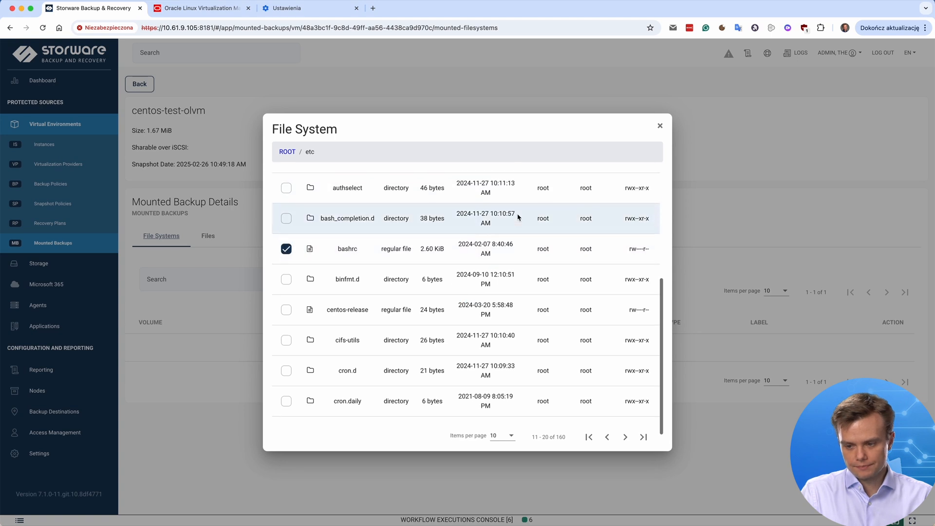
{"action": "left_click", "coordinate": [634, 203]}
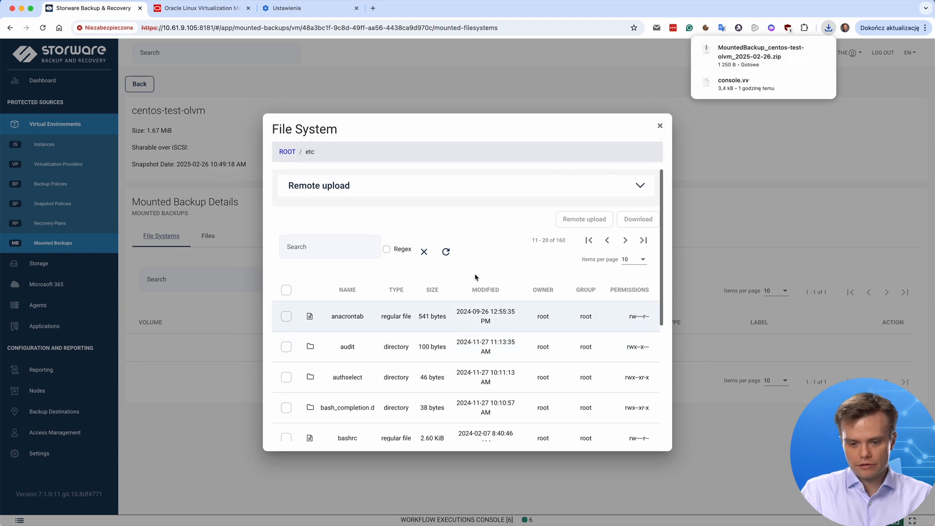
Step: Review the remote upload settings for the mounted files, and close the file system browser
{"action": "left_click", "coordinate": [345, 188]}
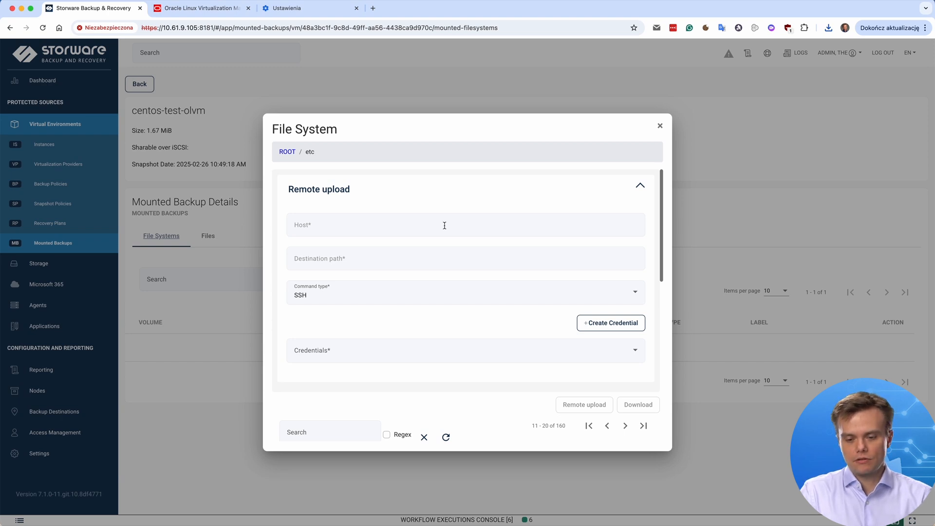
{"action": "left_click", "coordinate": [439, 198]}
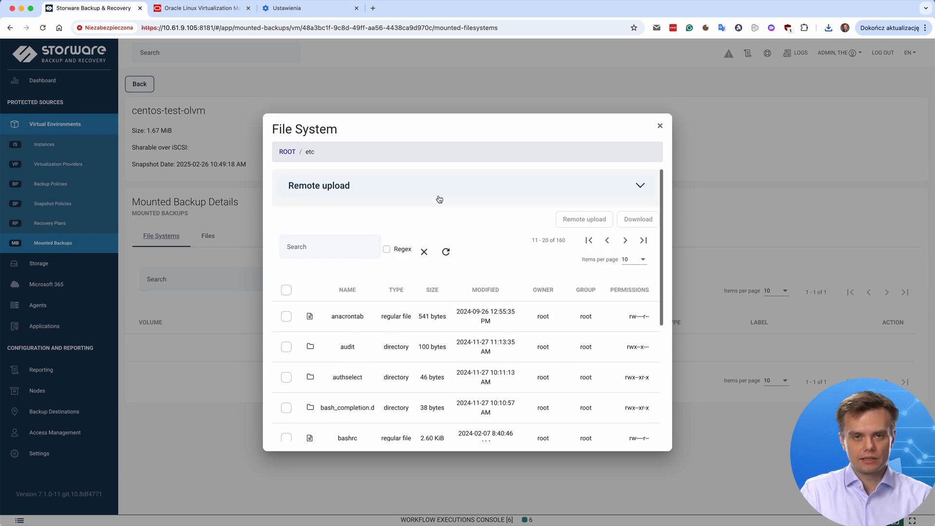
{"action": "left_click", "coordinate": [660, 126]}
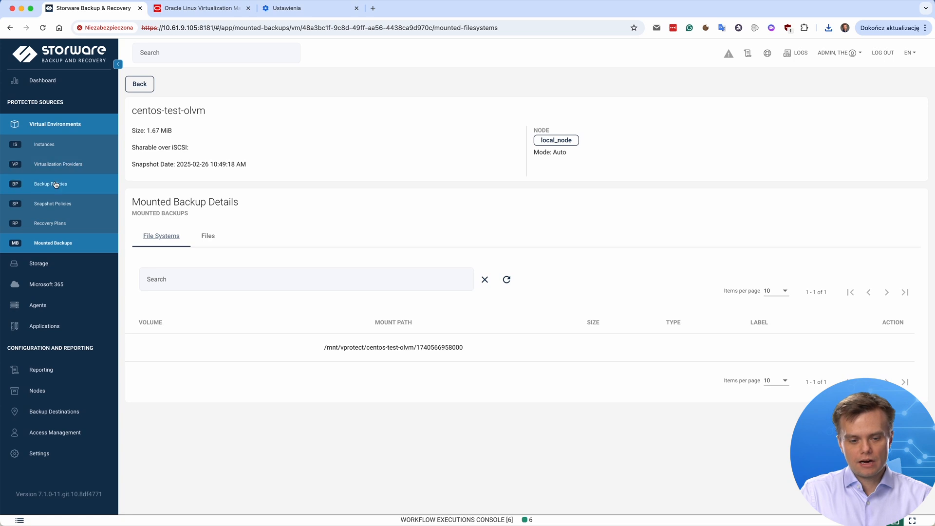
Step: Examine the default rule's retention fields and the general settings of a new snapshot policy, and close the form without saving
{"action": "left_click", "coordinate": [54, 203]}
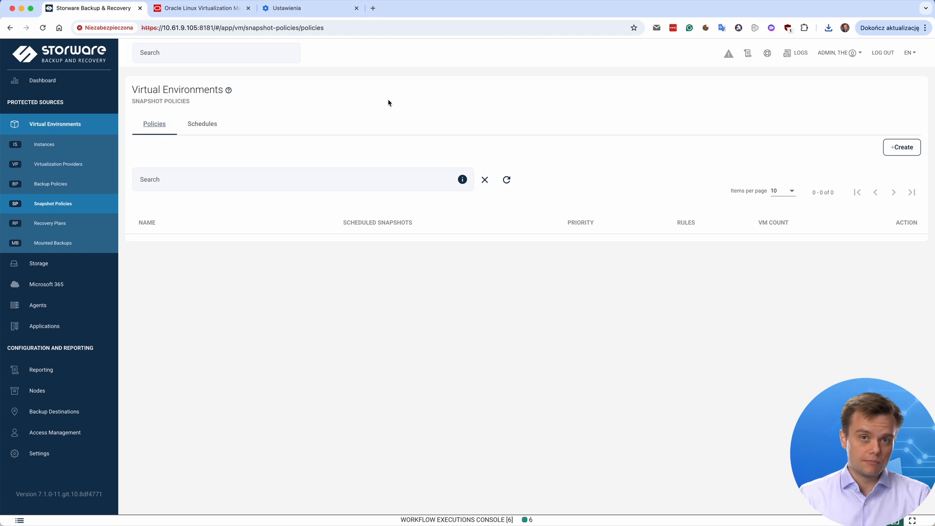
{"action": "left_click", "coordinate": [884, 154]}
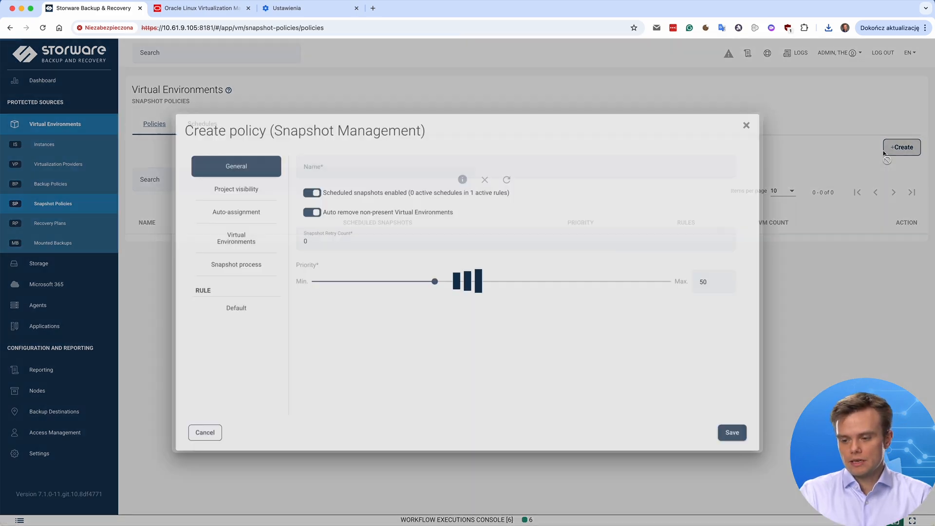
{"action": "left_click", "coordinate": [234, 311]}
{"action": "left_click", "coordinate": [354, 171]}
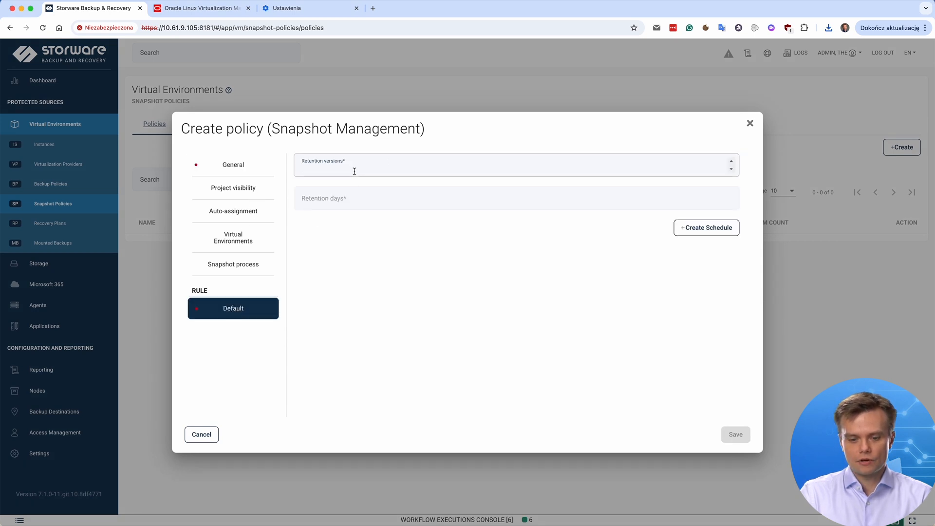
{"action": "left_click", "coordinate": [356, 199]}
{"action": "left_click", "coordinate": [375, 283]}
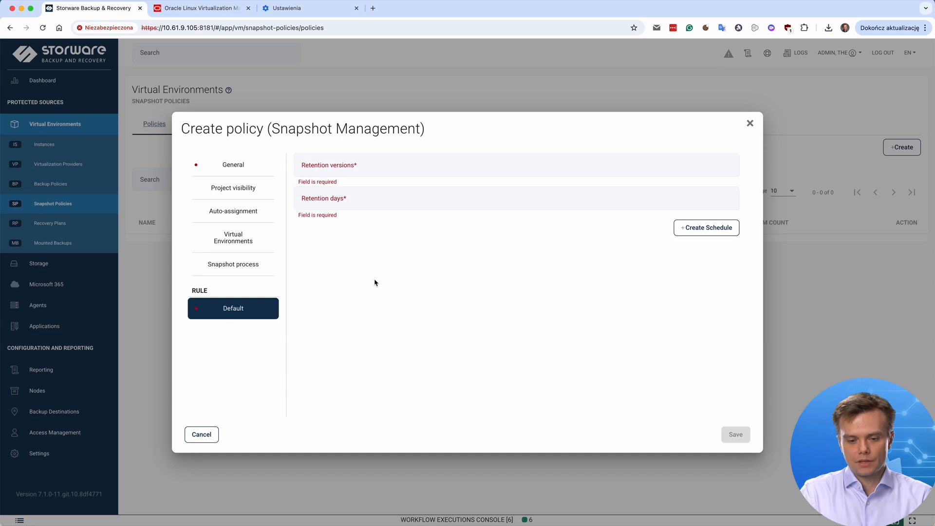
{"action": "left_click", "coordinate": [239, 174]}
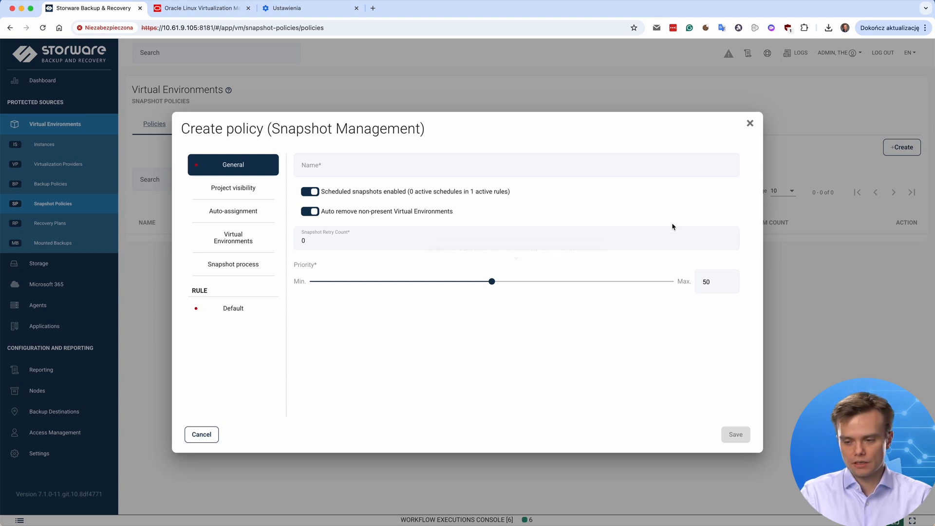
{"action": "left_click", "coordinate": [751, 124]}
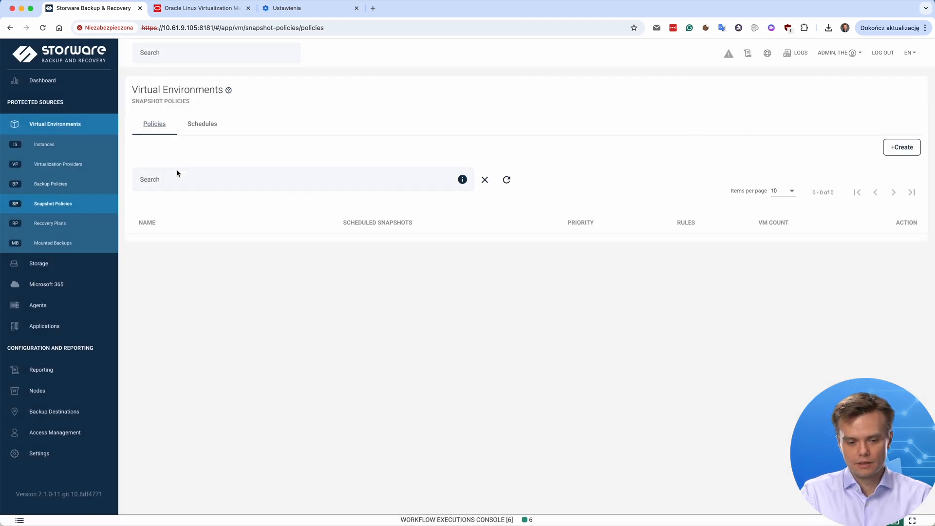
Step: Create a recovery plan policy named RP1 for the virtual environments
{"action": "left_click", "coordinate": [68, 224]}
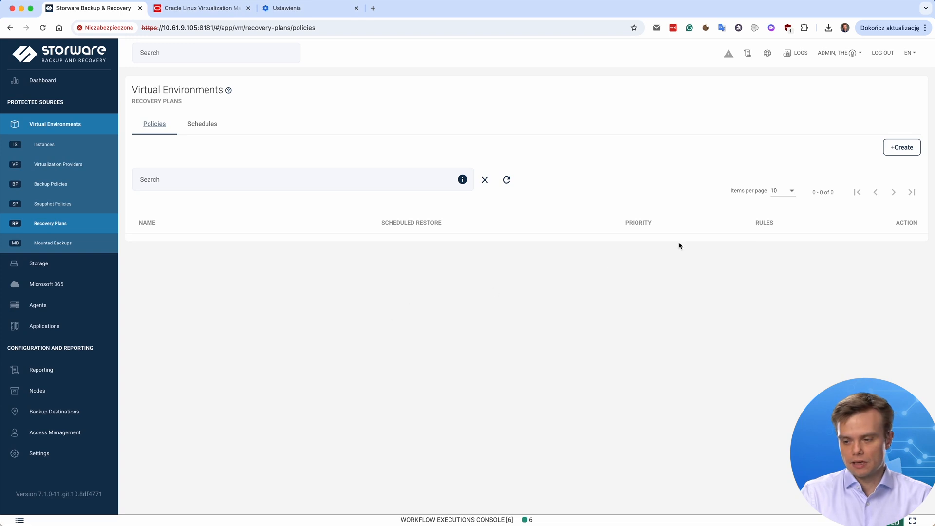
{"action": "left_click", "coordinate": [888, 152]}
{"action": "left_click", "coordinate": [394, 242]}
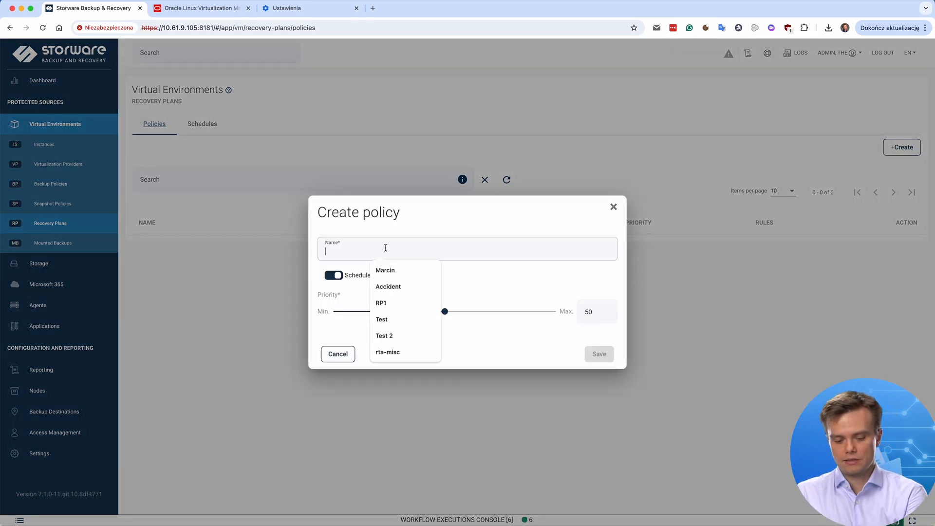
{"action": "type", "text": "RP1"}
{"action": "left_click", "coordinate": [604, 352]}
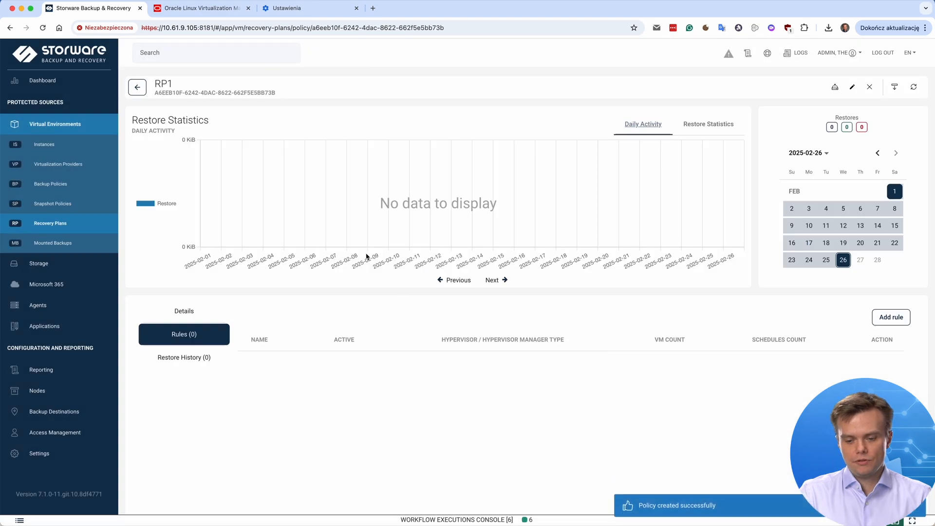
Step: Add a rule named Prod to the RP1 recovery plan
{"action": "left_click", "coordinate": [883, 318]}
{"action": "left_click", "coordinate": [294, 214]}
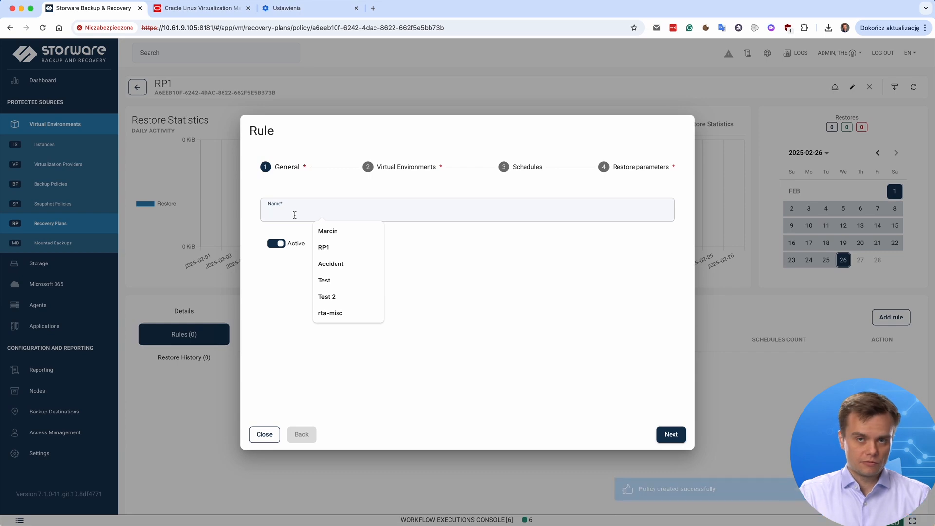
{"action": "left_click", "coordinate": [477, 265]}
{"action": "left_click", "coordinate": [404, 219]}
{"action": "type", "text": "Pivot"}
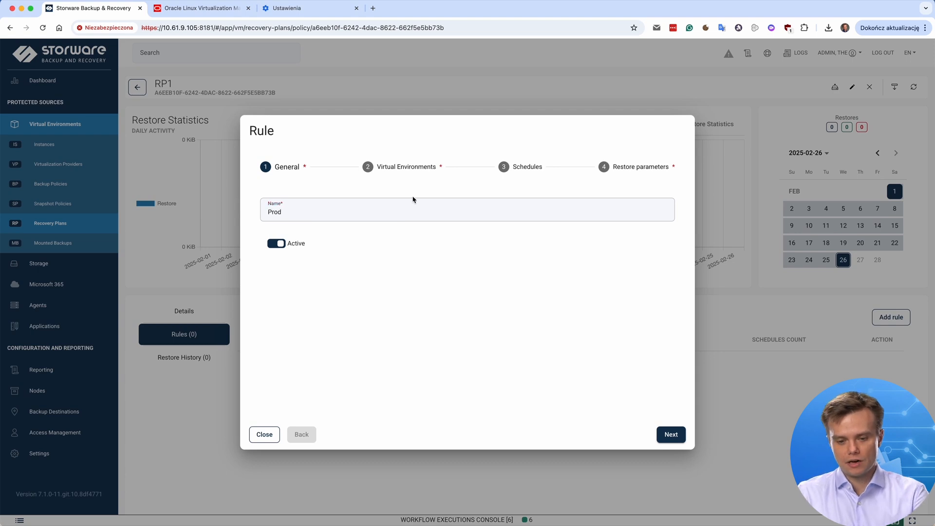
Step: Assign the centos-test-olvm virtual environment on the oVirt (v4) / RHV (v4) / Oracle Linux VM platform to the rule
{"action": "left_click", "coordinate": [415, 167]}
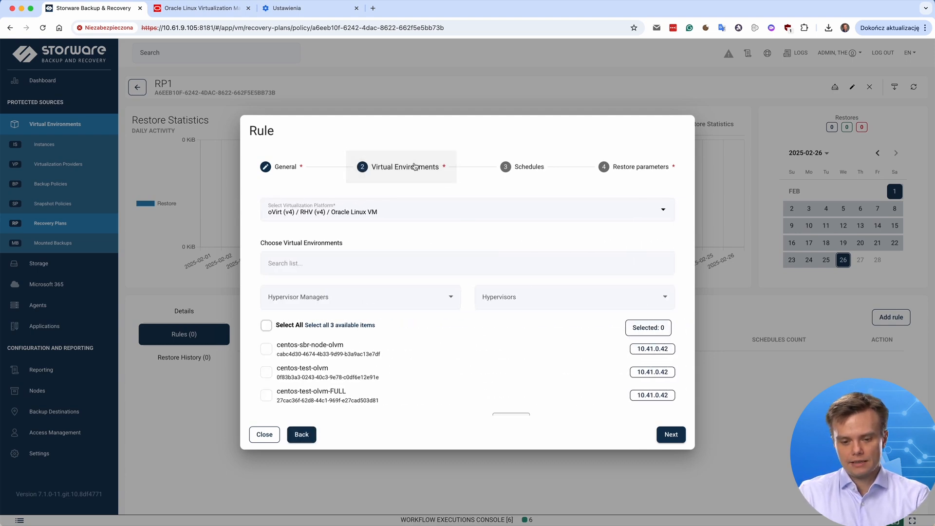
{"action": "left_click", "coordinate": [403, 218]}
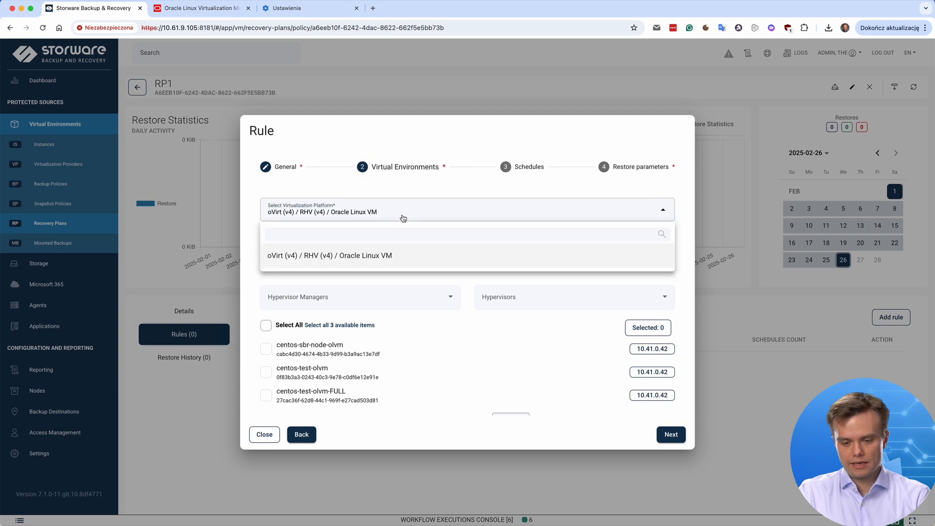
{"action": "left_click", "coordinate": [391, 259]}
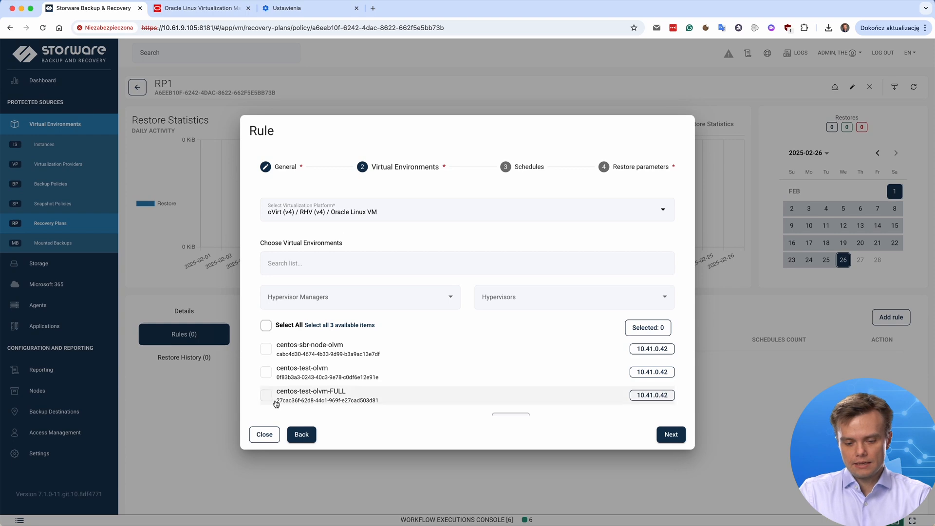
{"action": "left_click", "coordinate": [302, 371]}
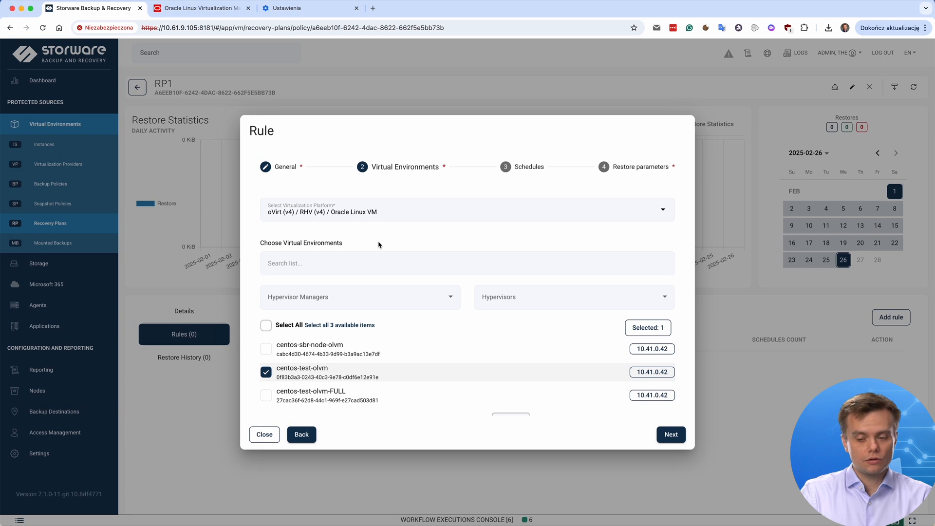
Step: Go past the rule's schedules to its restore parameters and examine the choices for which backup to restore
{"action": "left_click", "coordinate": [526, 169]}
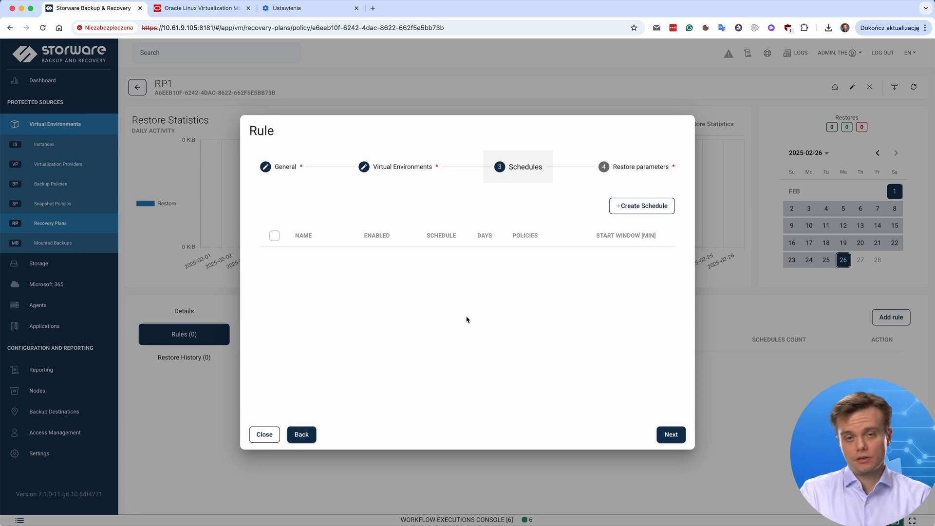
{"action": "left_click", "coordinate": [632, 171]}
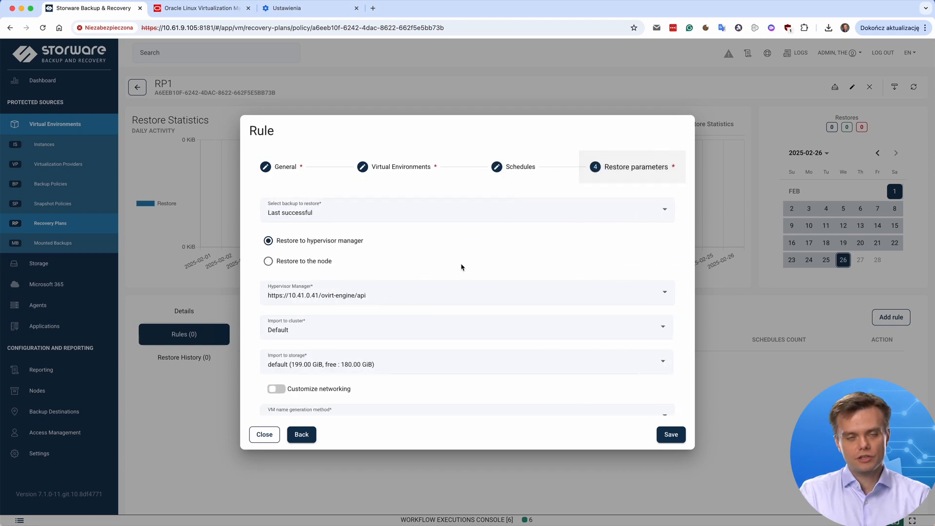
{"action": "scroll", "coordinate": [409, 334], "scroll_direction": "down", "scroll_amount": 5}
{"action": "scroll", "coordinate": [409, 334], "scroll_direction": "up", "scroll_amount": 5}
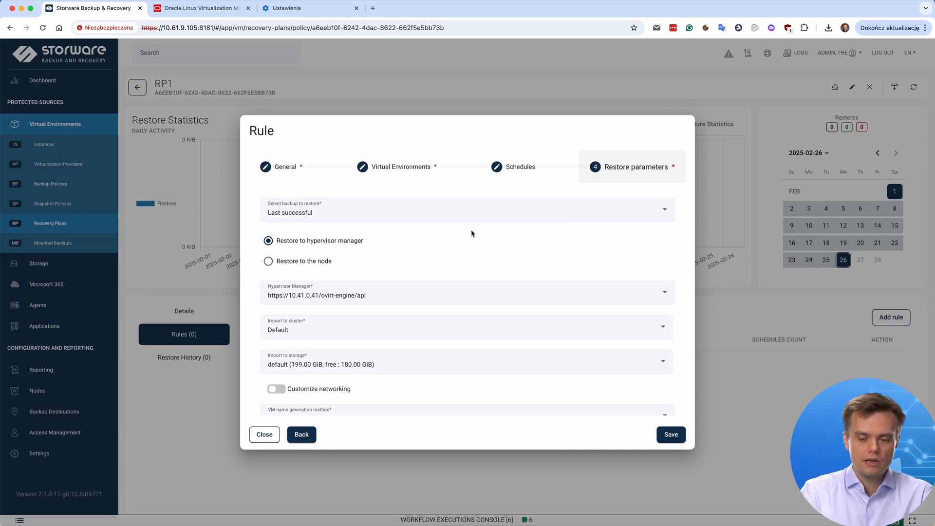
{"action": "left_click", "coordinate": [433, 214]}
{"action": "left_click", "coordinate": [434, 214]}
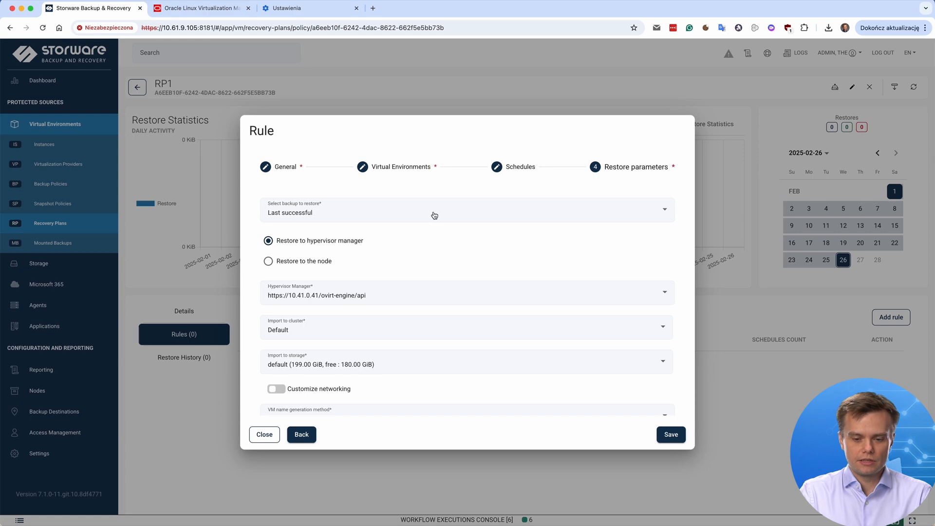
{"action": "left_click", "coordinate": [434, 214]}
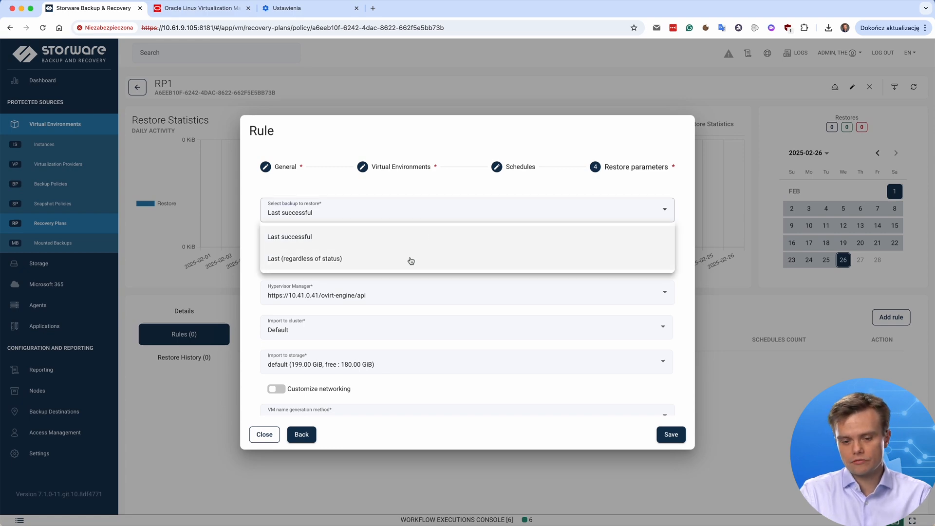
{"action": "left_click", "coordinate": [419, 185]}
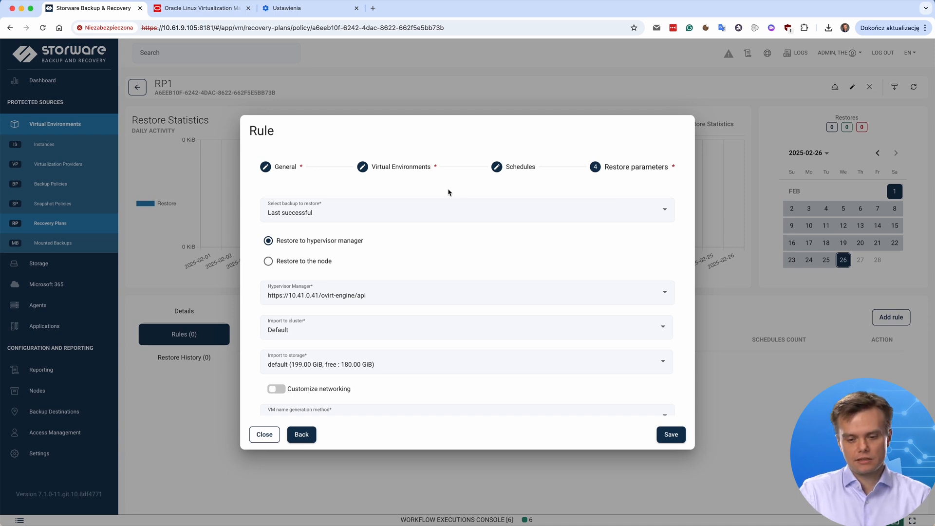
{"action": "left_click", "coordinate": [409, 223]}
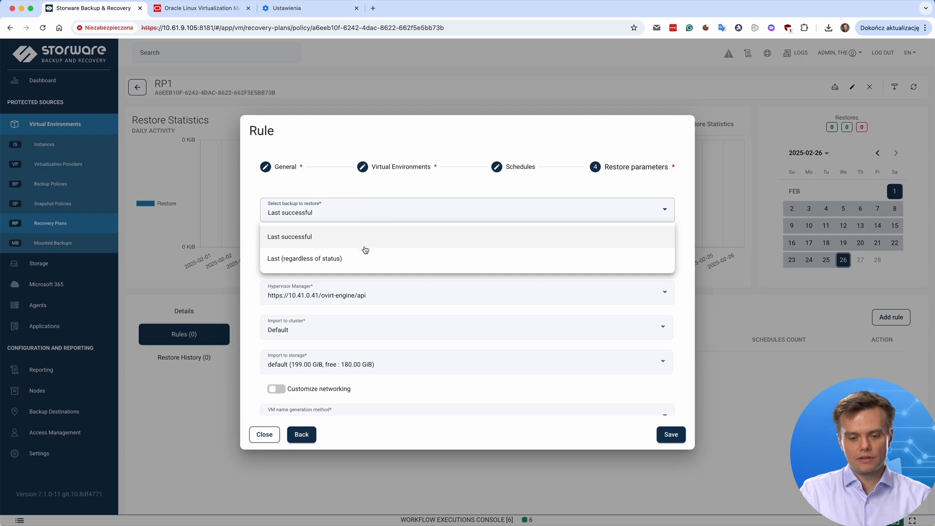
{"action": "left_click", "coordinate": [421, 192]}
Step: Examine the rule's remaining restore parameters, including the VM name generation methods, and close the rule without saving
{"action": "scroll", "coordinate": [436, 244], "scroll_direction": "down", "scroll_amount": 2}
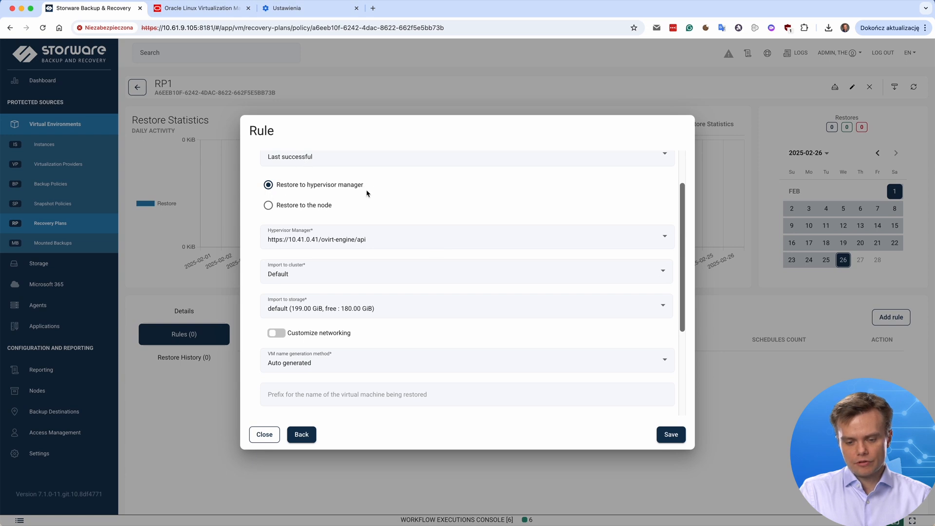
{"action": "scroll", "coordinate": [468, 202], "scroll_direction": "down", "scroll_amount": 1}
{"action": "scroll", "coordinate": [469, 203], "scroll_direction": "down", "scroll_amount": 2}
{"action": "scroll", "coordinate": [441, 268], "scroll_direction": "down", "scroll_amount": 2}
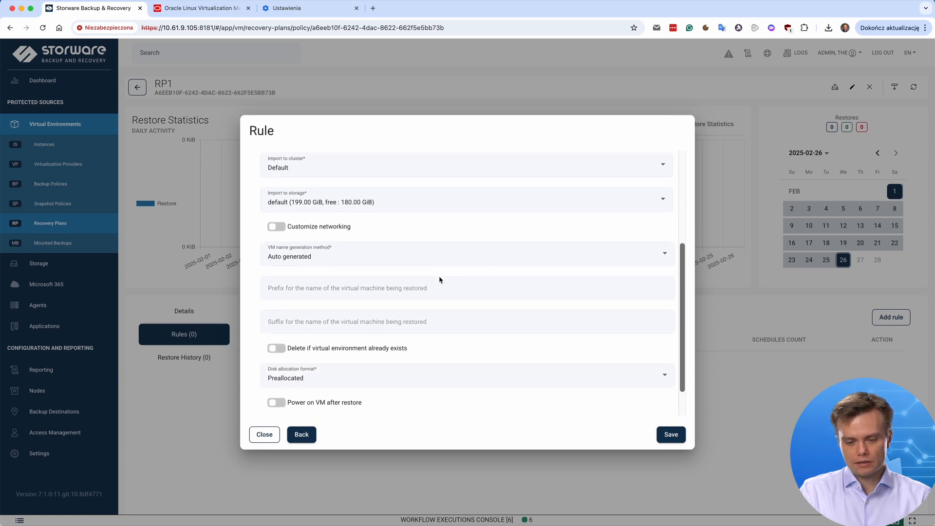
{"action": "scroll", "coordinate": [403, 227], "scroll_direction": "down", "scroll_amount": 1}
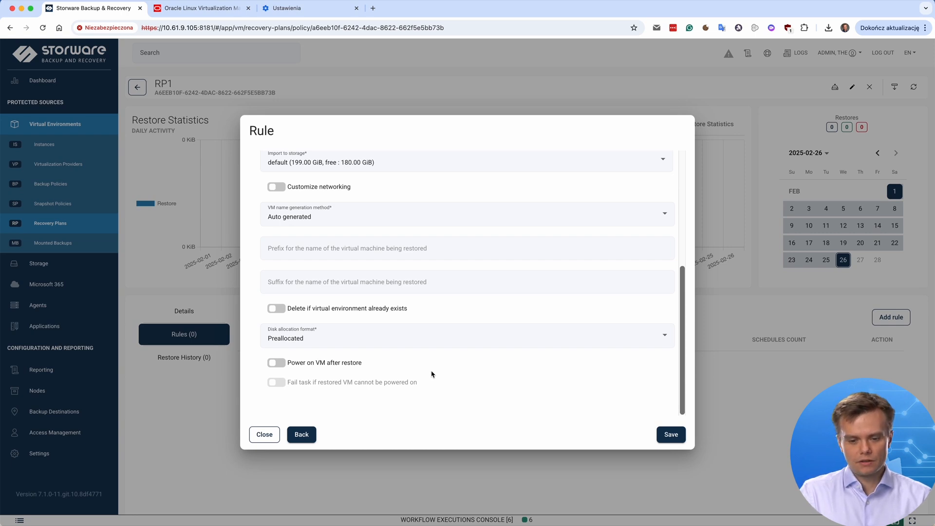
{"action": "left_click", "coordinate": [334, 212]}
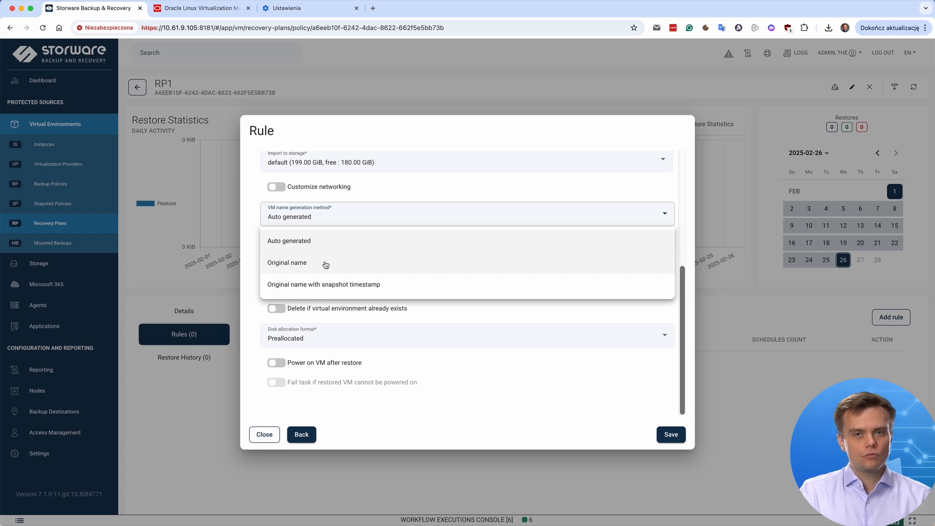
{"action": "left_click", "coordinate": [362, 216]}
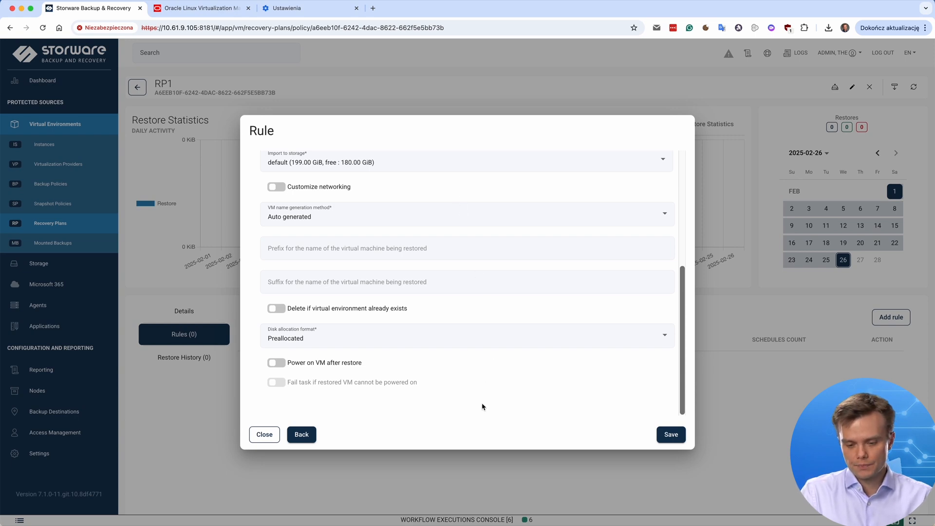
{"action": "left_click", "coordinate": [265, 434]}
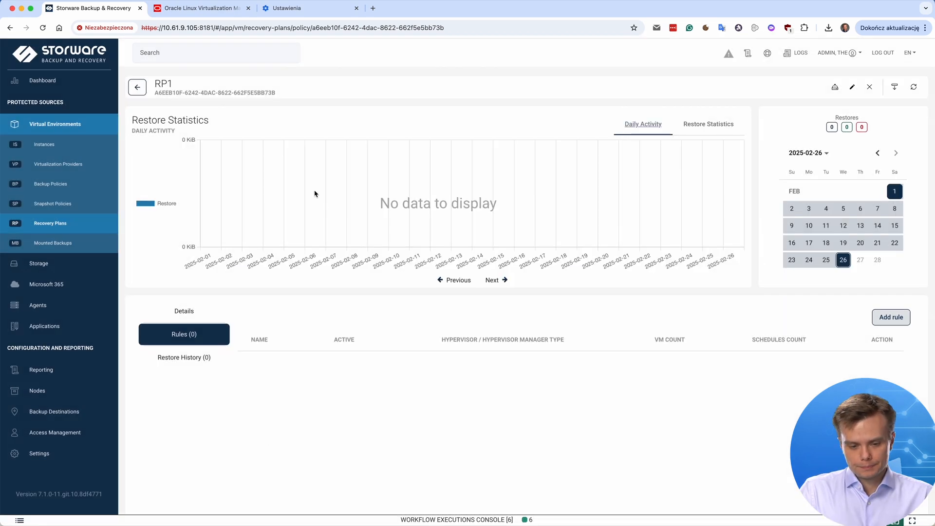
Step: Examine the file system backup destination types, including the DD Boost settings of a synthetic file system, without creating one
{"action": "left_click", "coordinate": [51, 125]}
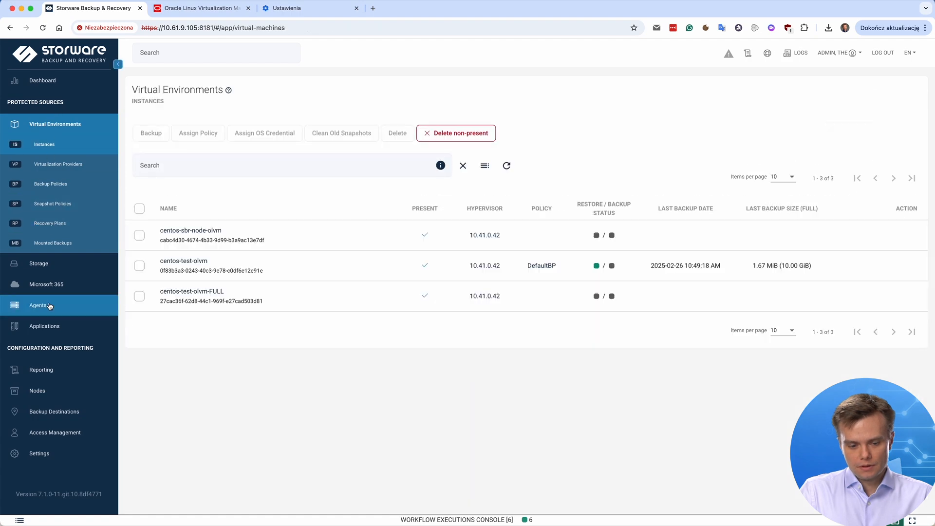
{"action": "left_click", "coordinate": [53, 410]}
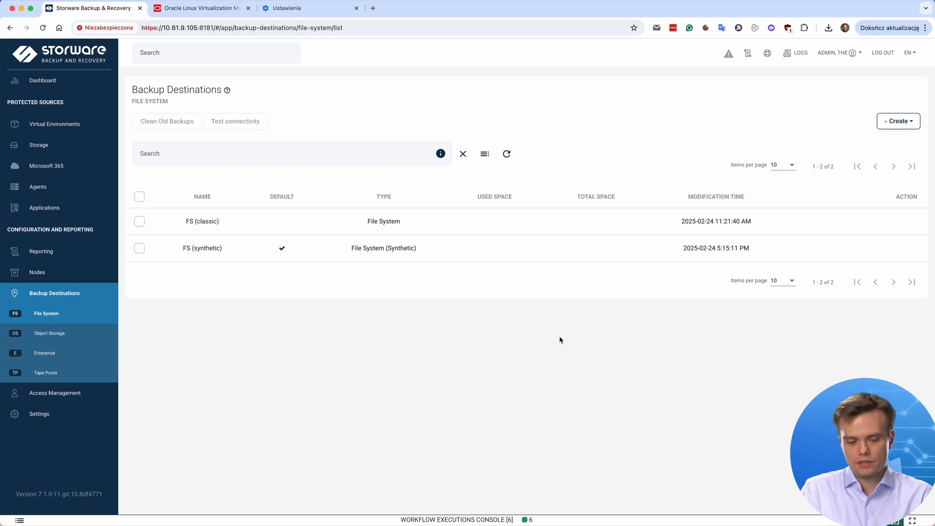
{"action": "left_click", "coordinate": [894, 123]}
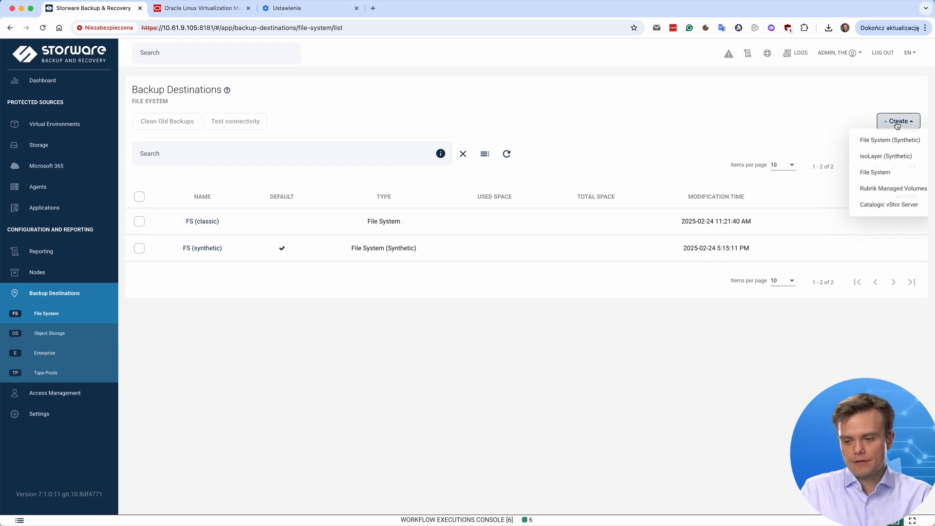
{"action": "left_click", "coordinate": [875, 144]}
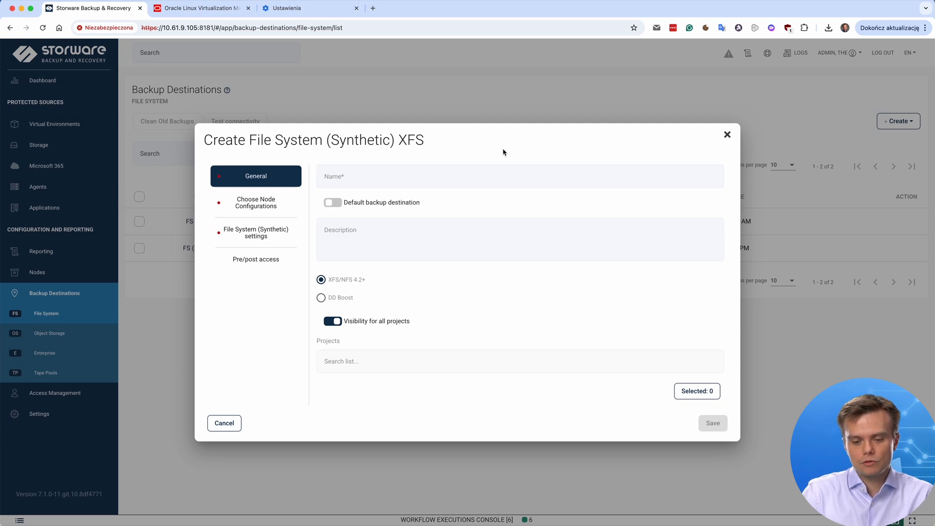
{"action": "left_click", "coordinate": [340, 299]}
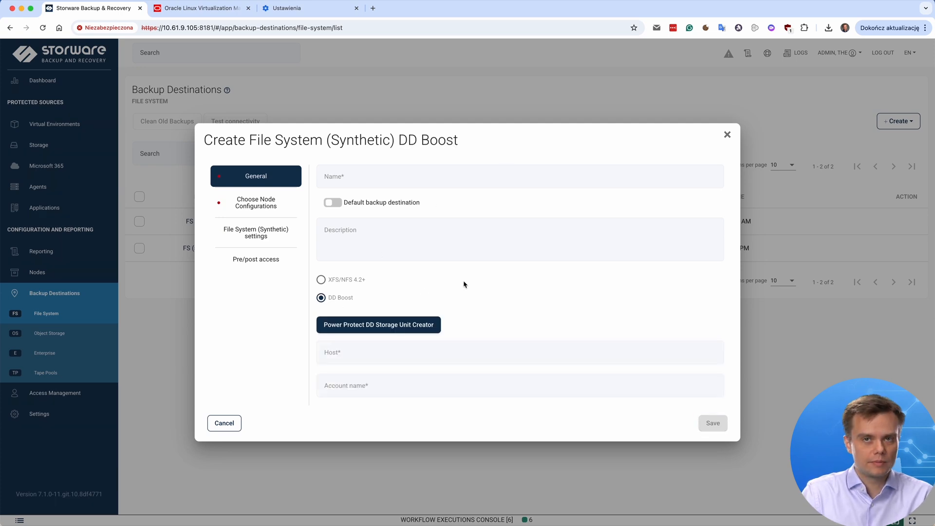
{"action": "scroll", "coordinate": [526, 276], "scroll_direction": "down", "scroll_amount": 3}
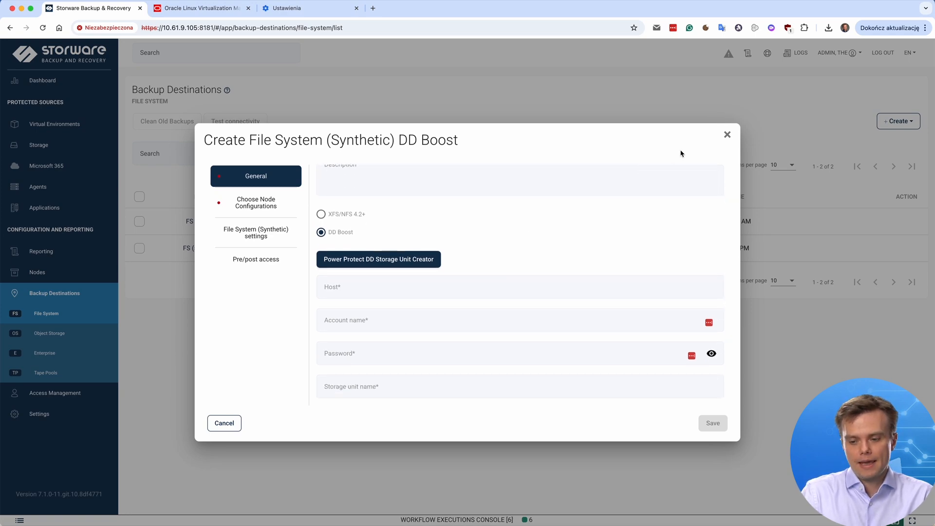
{"action": "left_click", "coordinate": [728, 135]}
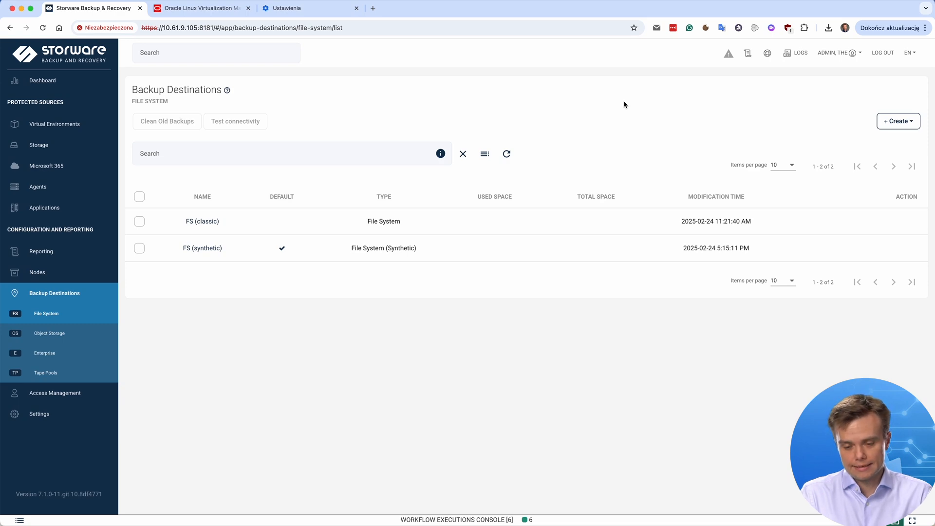
{"action": "left_click", "coordinate": [896, 121]}
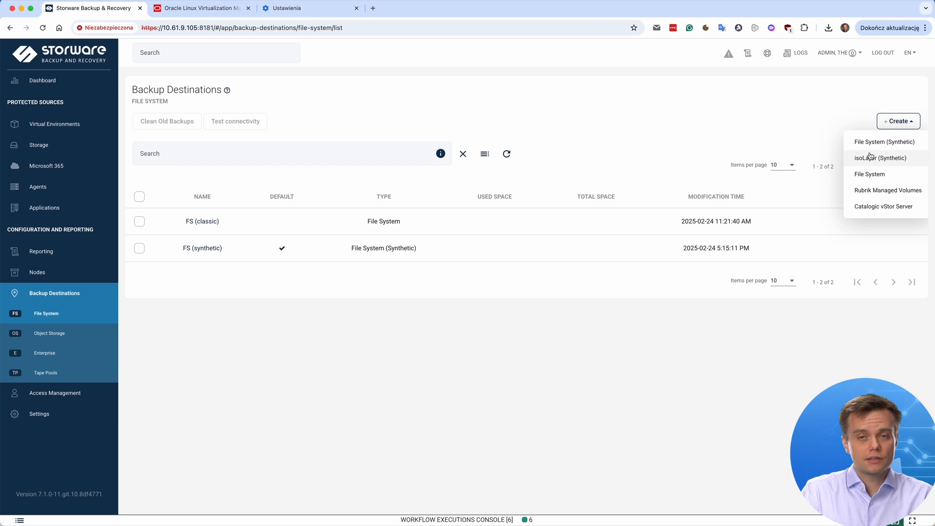
{"action": "left_click", "coordinate": [728, 124]}
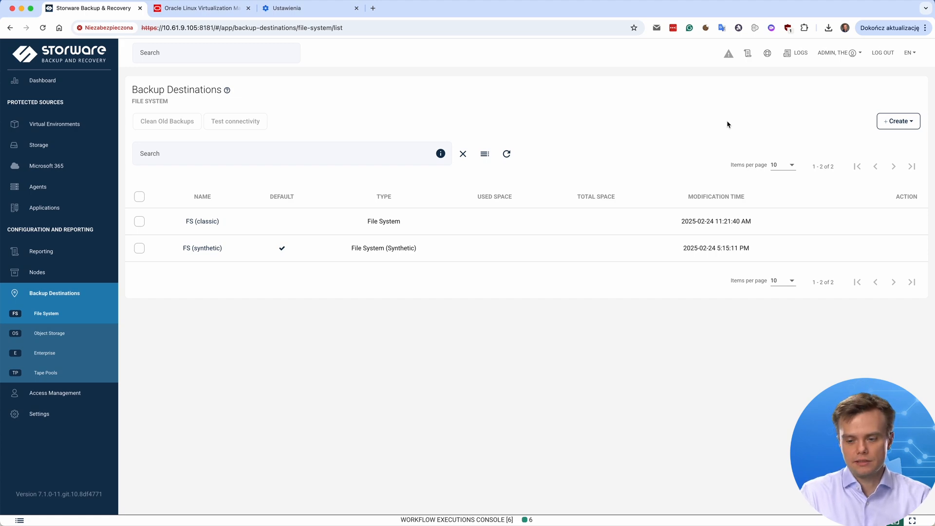
Step: Examine the backup destination types offered for object storage and enterprise, and view the tape pools
{"action": "left_click", "coordinate": [74, 339]}
{"action": "left_click", "coordinate": [898, 120]}
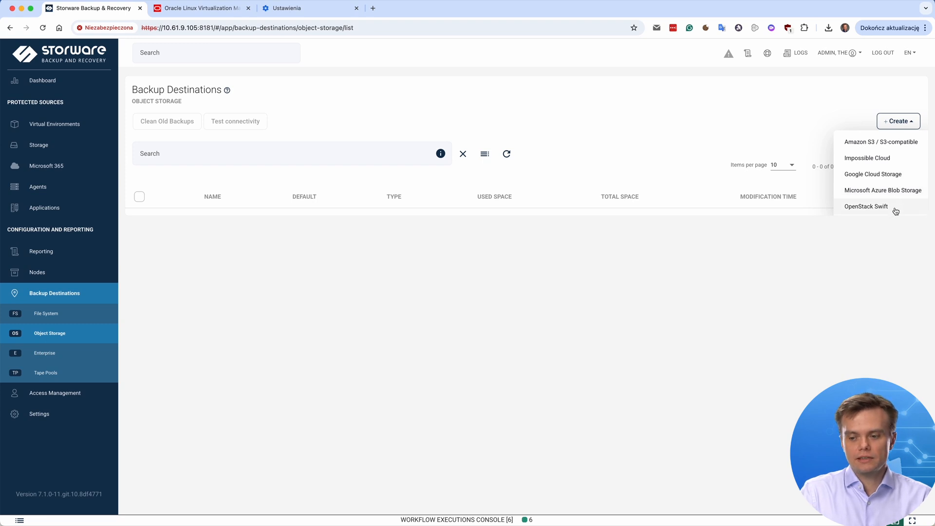
{"action": "left_click", "coordinate": [569, 116]}
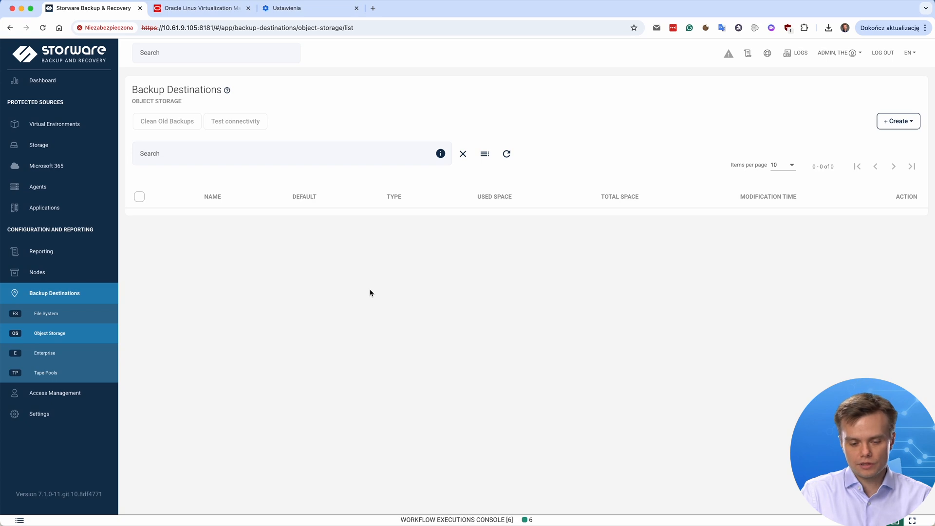
{"action": "left_click", "coordinate": [48, 354]}
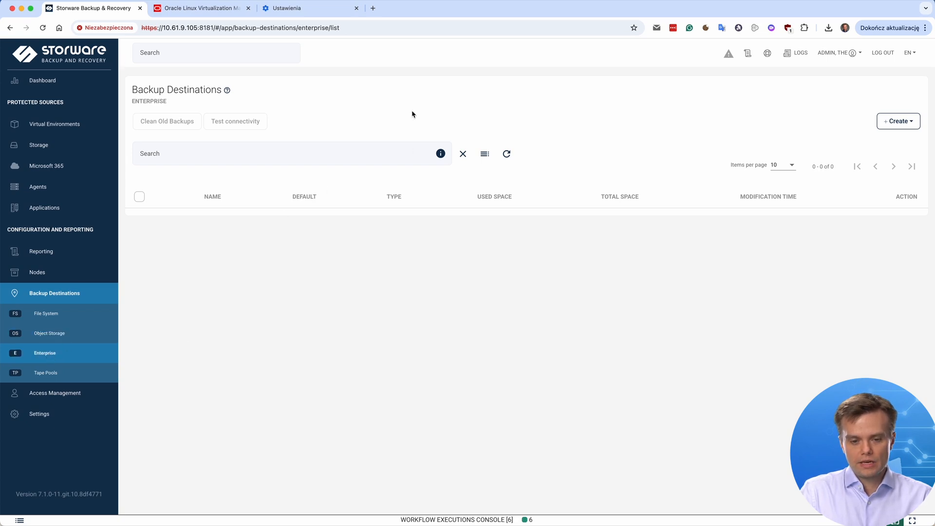
{"action": "left_click", "coordinate": [899, 122]}
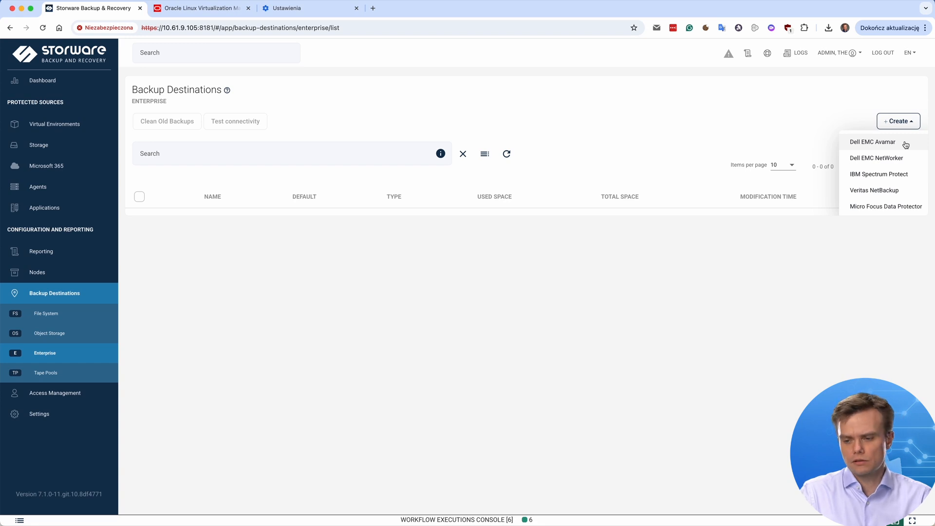
{"action": "left_click", "coordinate": [876, 309]}
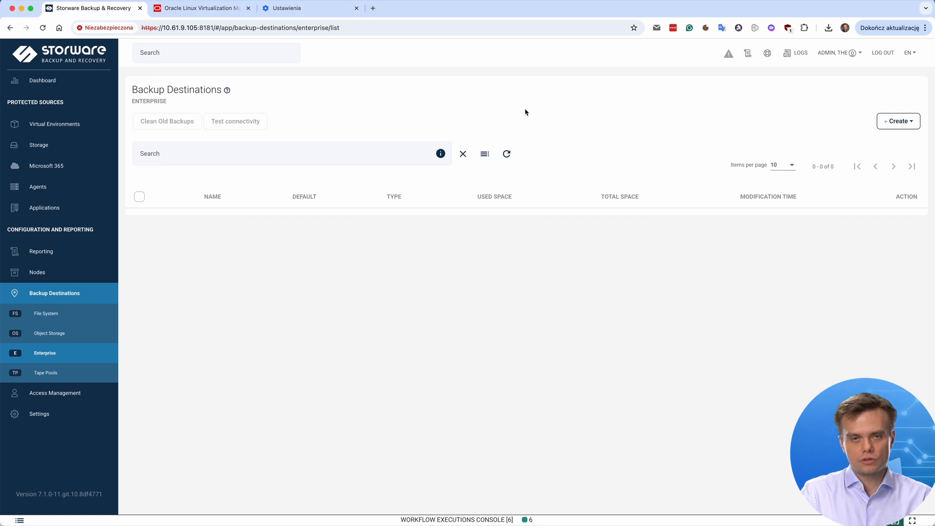
{"action": "left_click", "coordinate": [47, 373]}
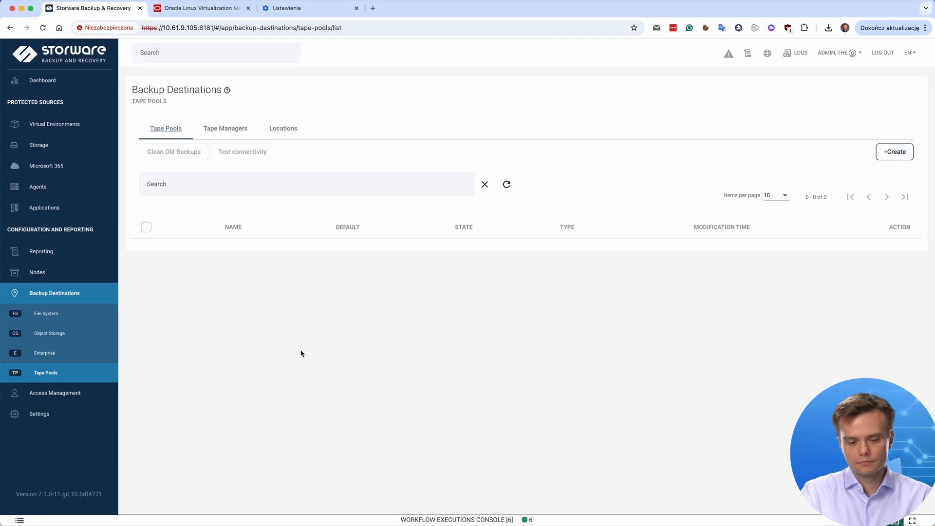
Step: Review the general, task and backup destination settings of local_node's Default Config, and close it without saving
{"action": "left_click", "coordinate": [44, 272]}
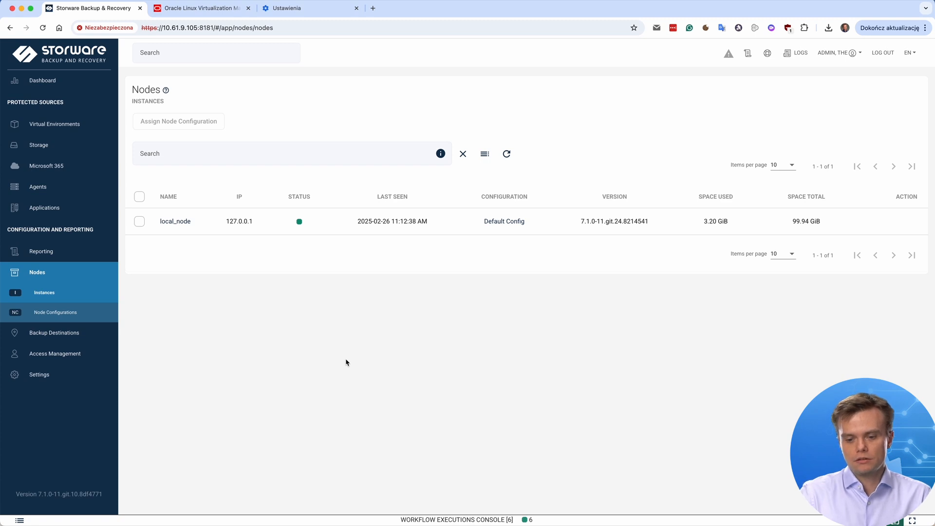
{"action": "left_click", "coordinate": [506, 223]}
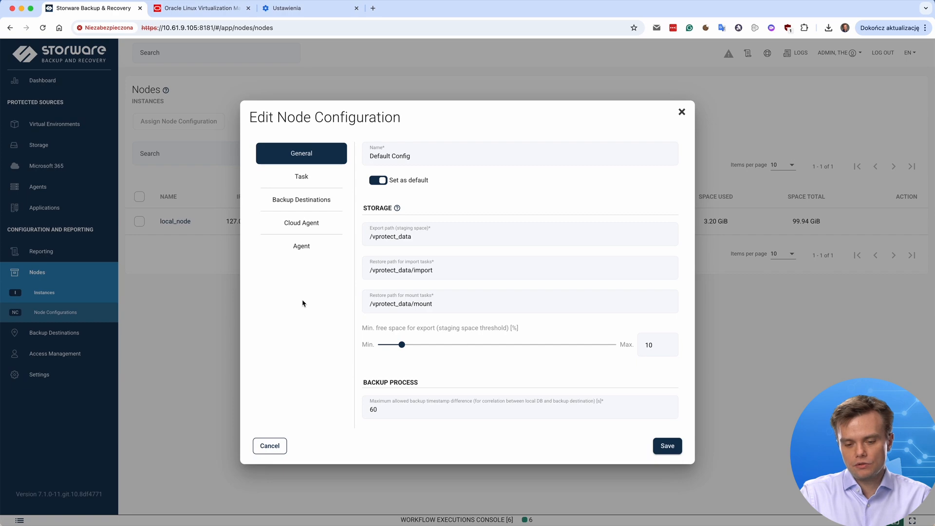
{"action": "scroll", "coordinate": [486, 217], "scroll_direction": "down", "scroll_amount": 2}
{"action": "scroll", "coordinate": [486, 215], "scroll_direction": "down", "scroll_amount": 3}
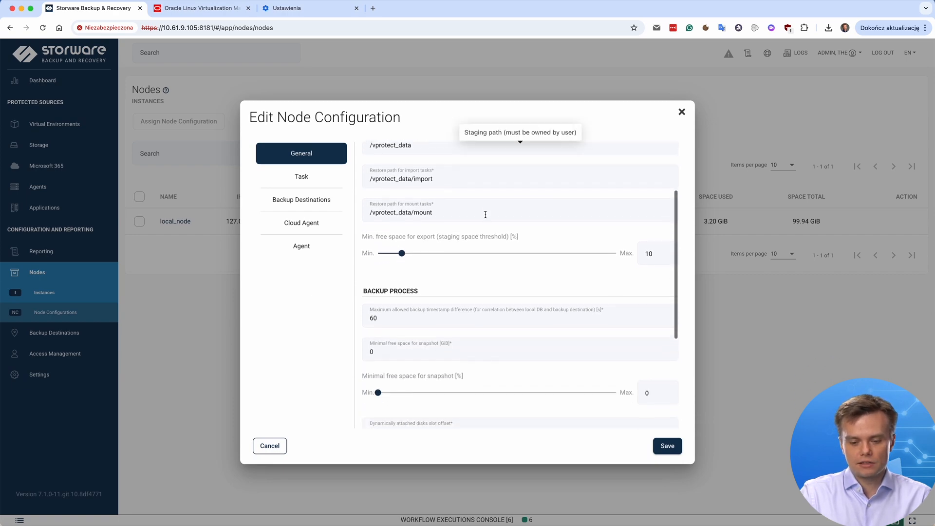
{"action": "mouse_move", "coordinate": [511, 299]}
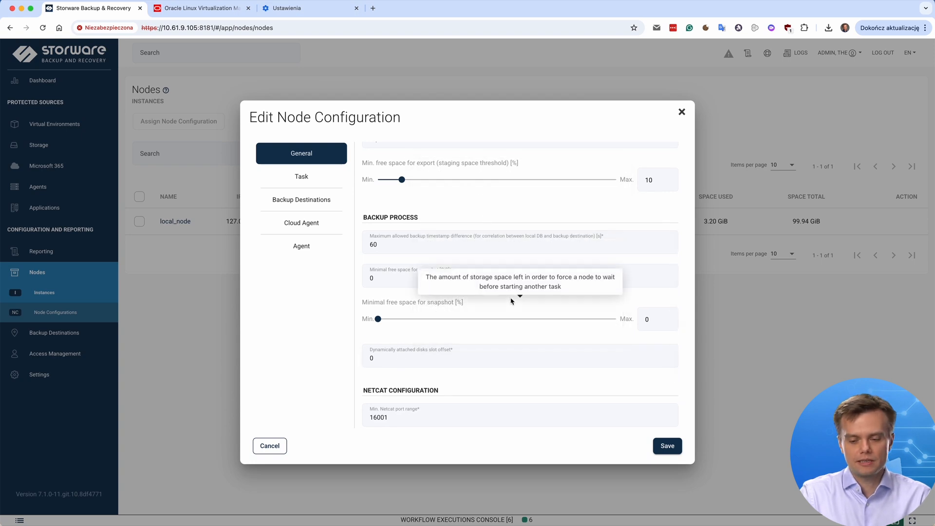
{"action": "scroll", "coordinate": [483, 295], "scroll_direction": "up", "scroll_amount": 1}
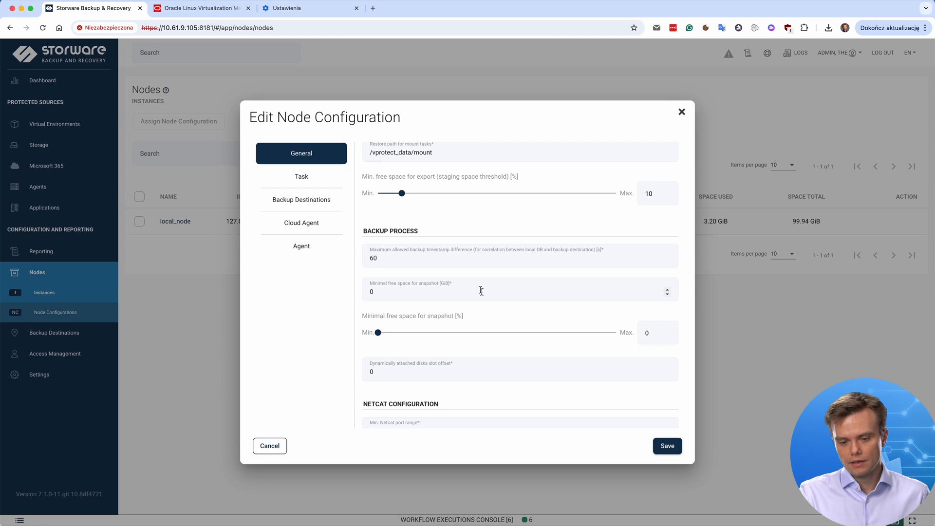
{"action": "left_click", "coordinate": [303, 175]}
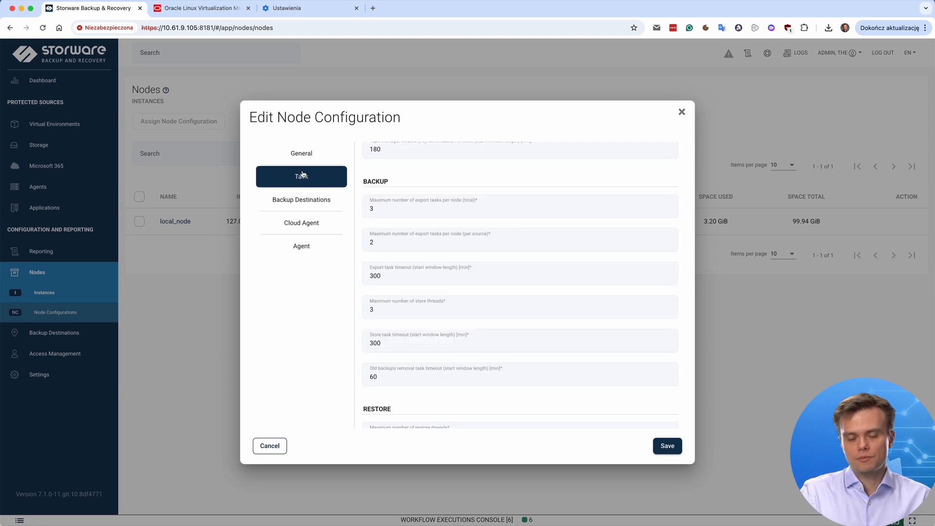
{"action": "left_click", "coordinate": [306, 206]}
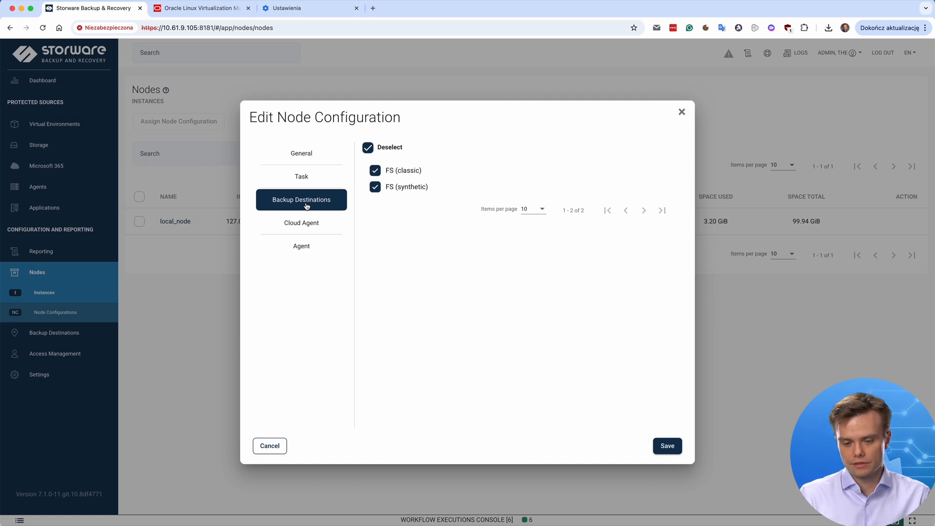
{"action": "left_click", "coordinate": [681, 113]}
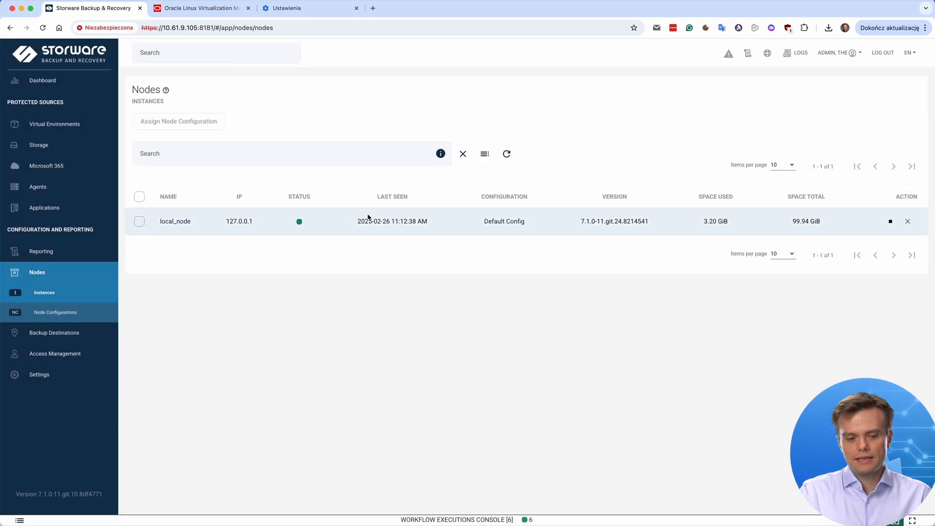
Step: View the hypervisors belonging to the Oracle Linux Virtualization Manager provider in the virtual environments
{"action": "left_click", "coordinate": [76, 123]}
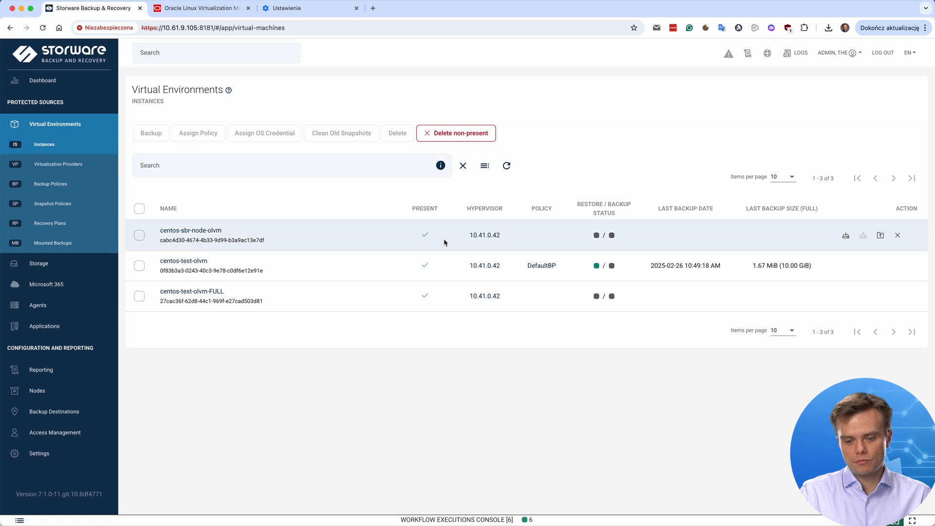
{"action": "left_click", "coordinate": [38, 163]}
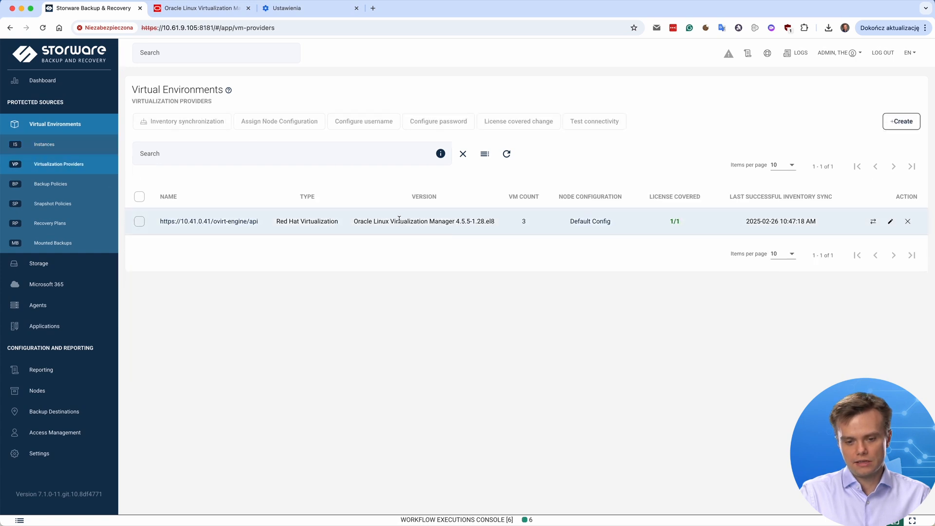
{"action": "left_click", "coordinate": [219, 221]}
{"action": "scroll", "coordinate": [183, 384], "scroll_direction": "down", "scroll_amount": 1}
{"action": "left_click", "coordinate": [181, 386]}
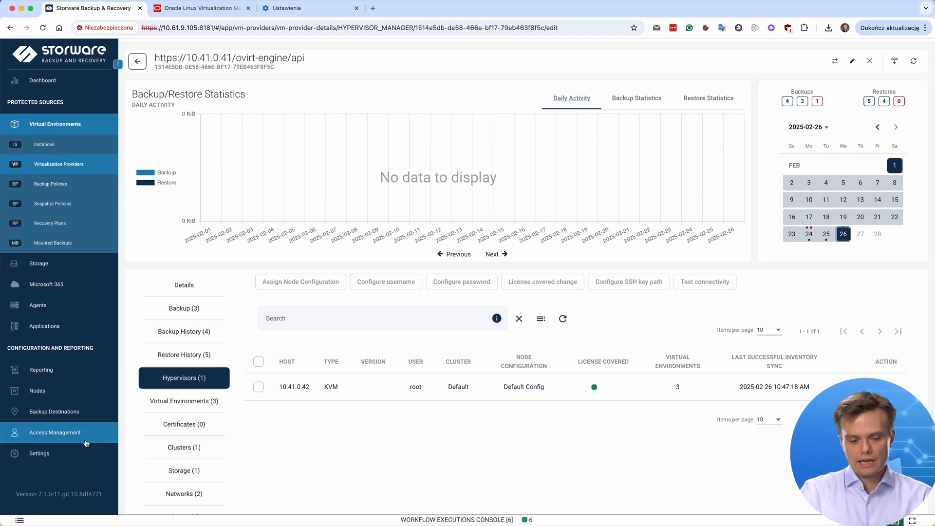
Step: View the access management users and roles, and open the Cloud Administrator role's privilege context
{"action": "left_click", "coordinate": [55, 433]}
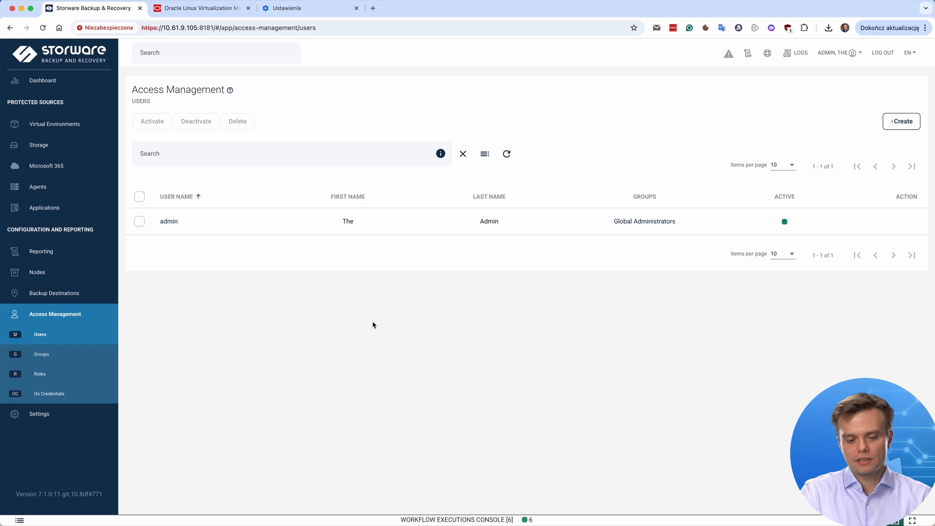
{"action": "left_click", "coordinate": [35, 375]}
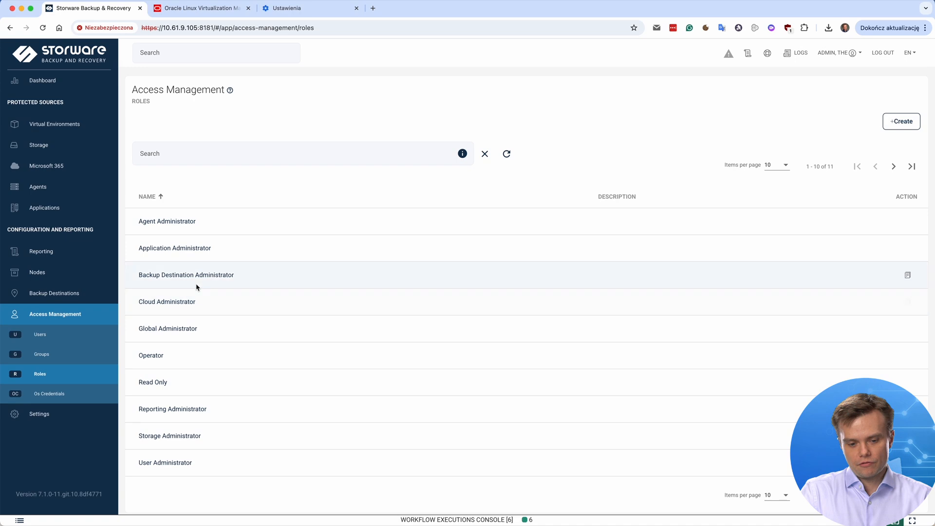
{"action": "left_click", "coordinate": [164, 308]}
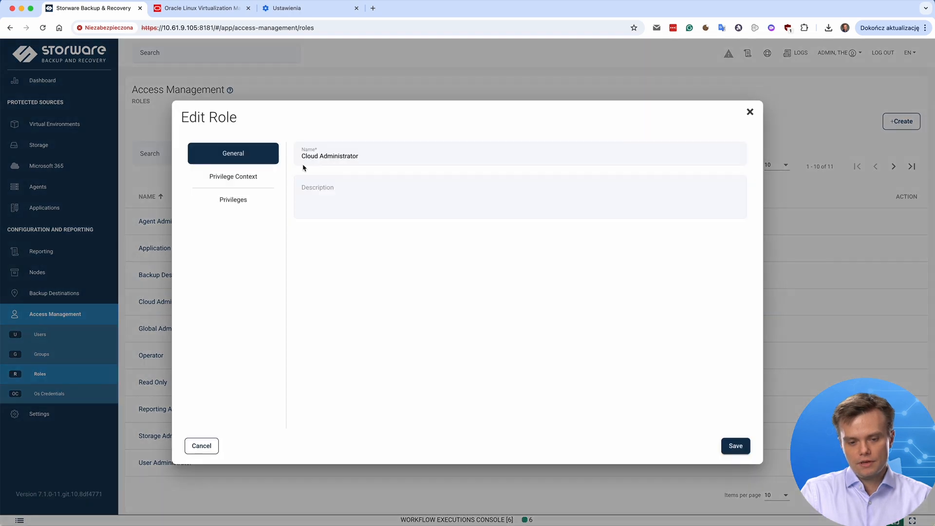
{"action": "left_click", "coordinate": [230, 181]}
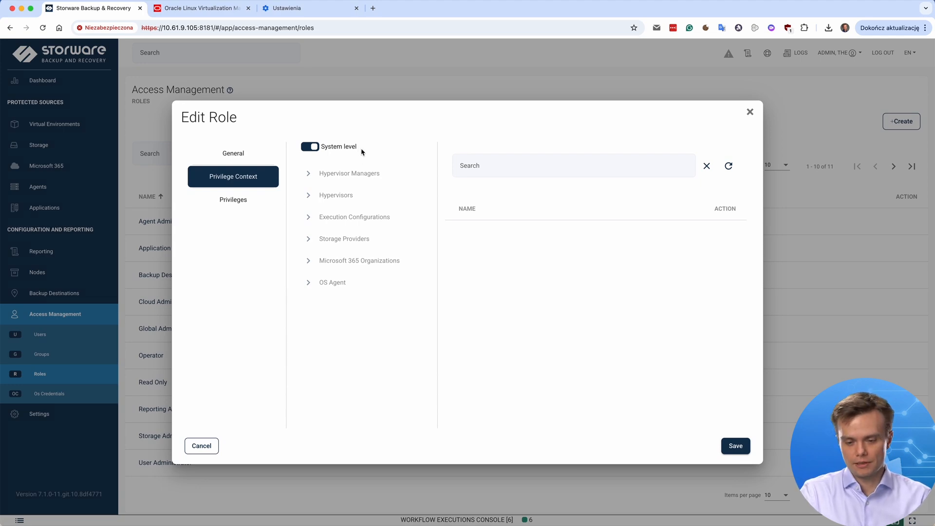
Step: Turn off system-level context for the Cloud Administrator role and limit it to the centos-test-olvm virtual environment and hypervisor 10.41.0.42
{"action": "left_click", "coordinate": [314, 146]}
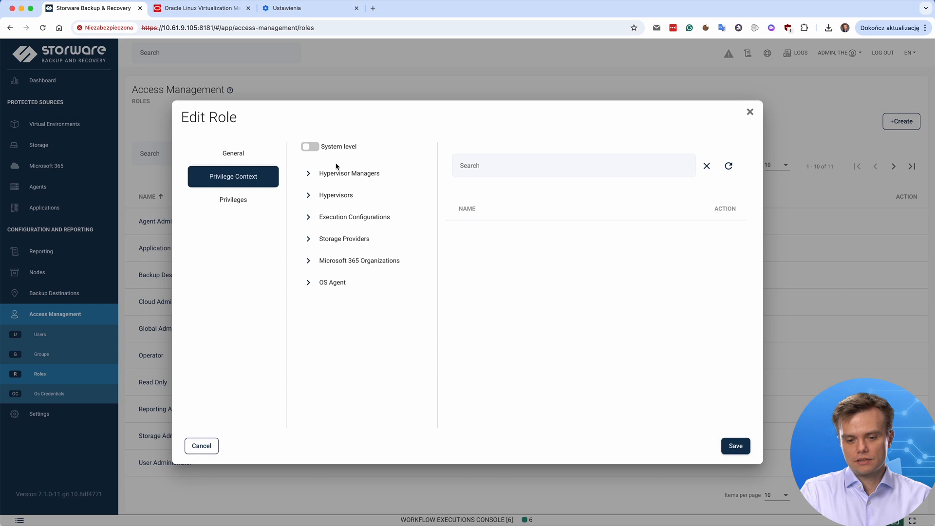
{"action": "left_click", "coordinate": [308, 173]}
{"action": "left_click", "coordinate": [314, 196]}
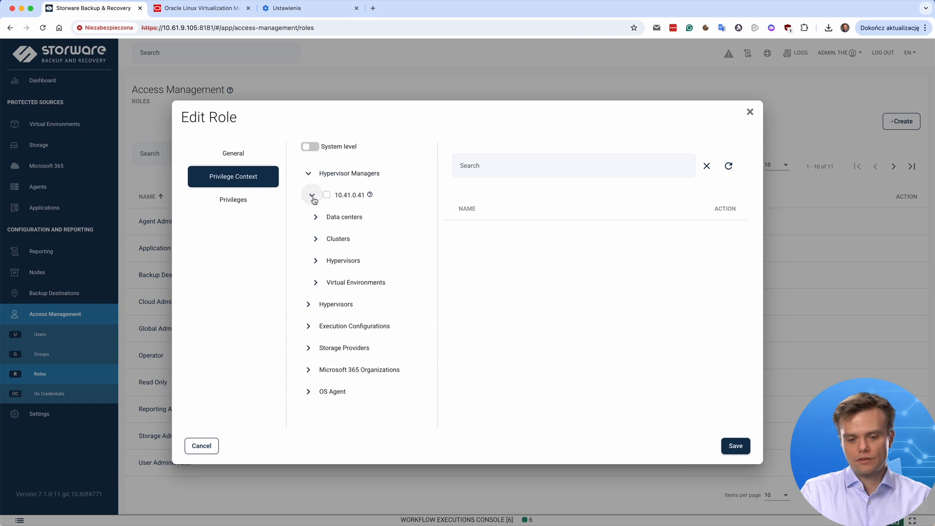
{"action": "left_click", "coordinate": [313, 281]}
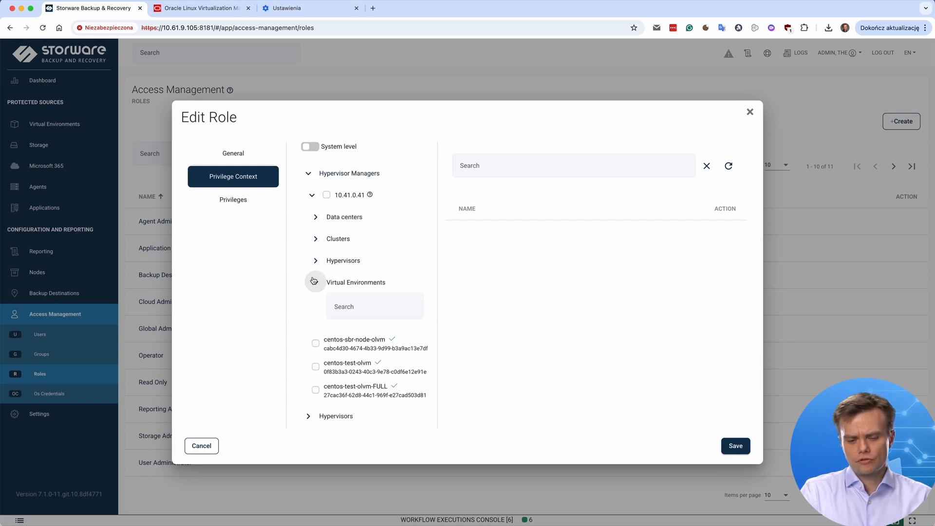
{"action": "left_click", "coordinate": [316, 366]}
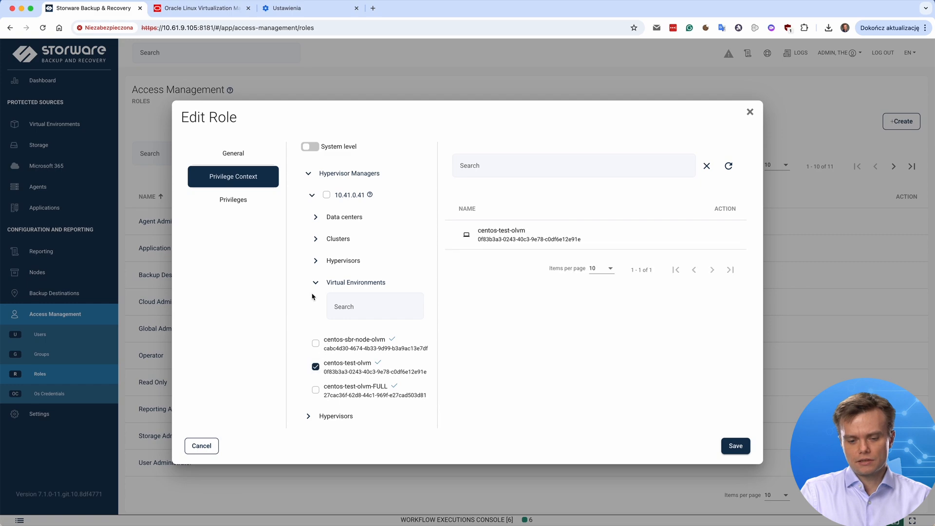
{"action": "left_click", "coordinate": [315, 261]}
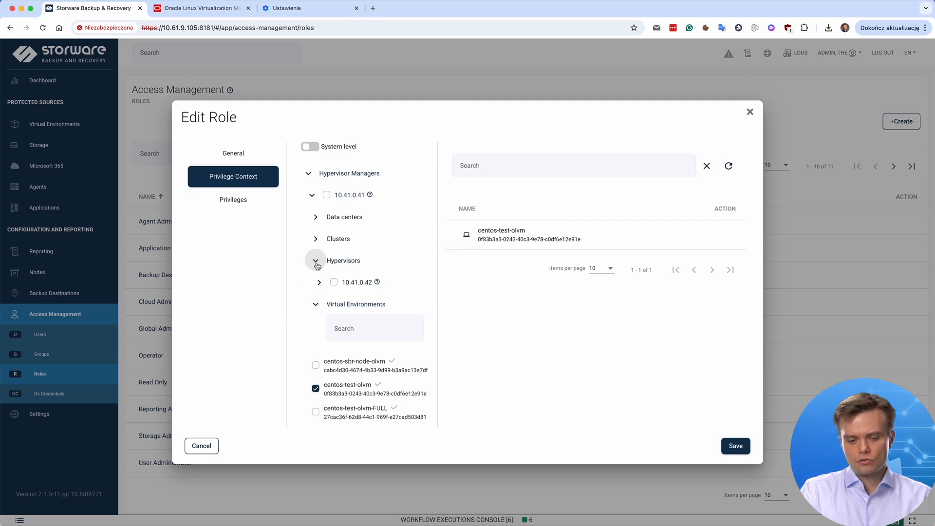
{"action": "left_click", "coordinate": [334, 283]}
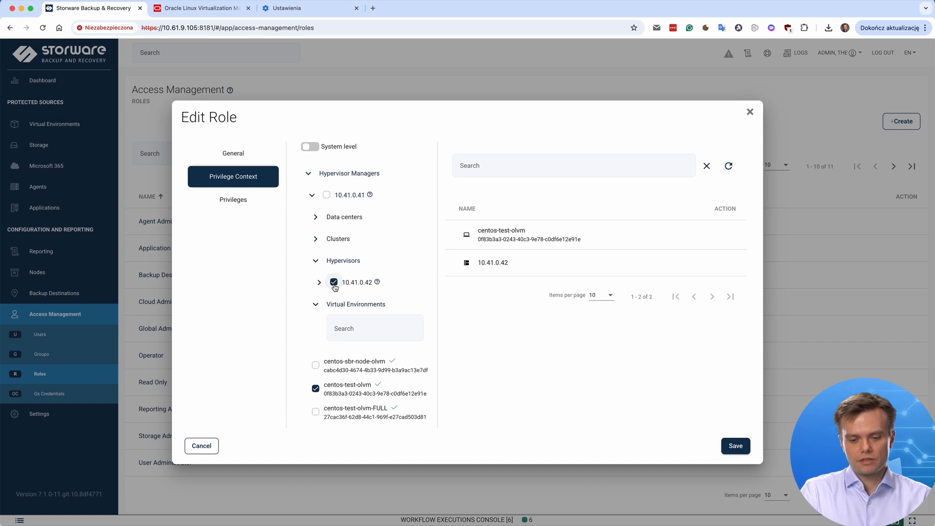
Step: Review the role's privileges, select Read and Backup for virtual environment instances, and close the role without saving
{"action": "left_click", "coordinate": [219, 204]}
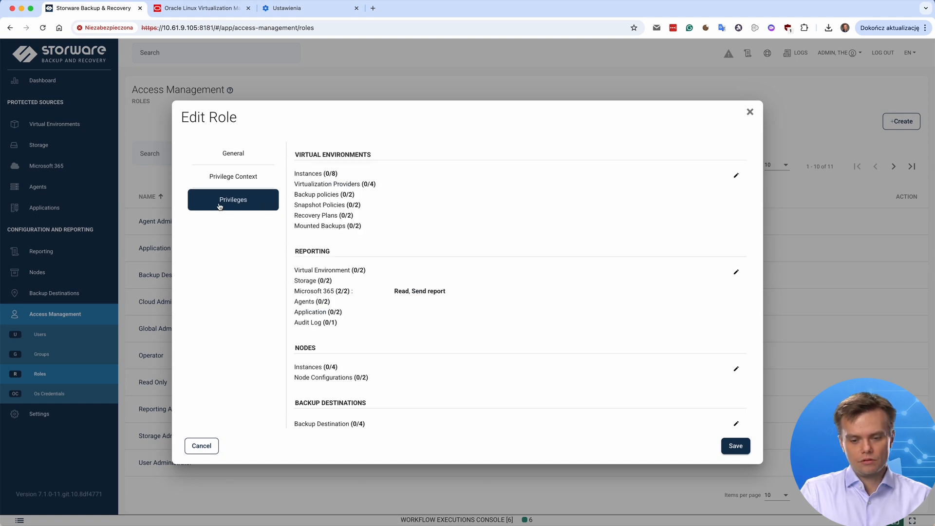
{"action": "scroll", "coordinate": [366, 320], "scroll_direction": "down", "scroll_amount": 2}
{"action": "scroll", "coordinate": [366, 320], "scroll_direction": "down", "scroll_amount": 3}
{"action": "scroll", "coordinate": [375, 291], "scroll_direction": "up", "scroll_amount": 4}
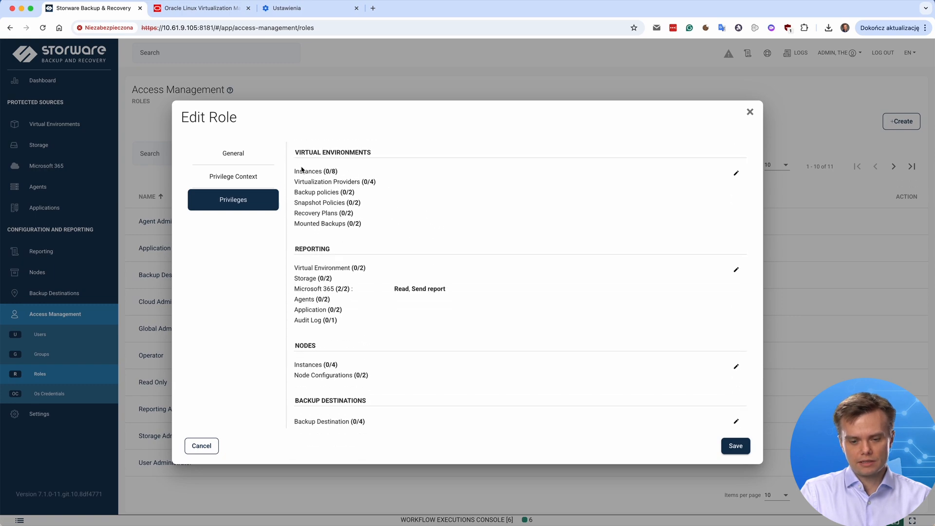
{"action": "left_click", "coordinate": [736, 176]}
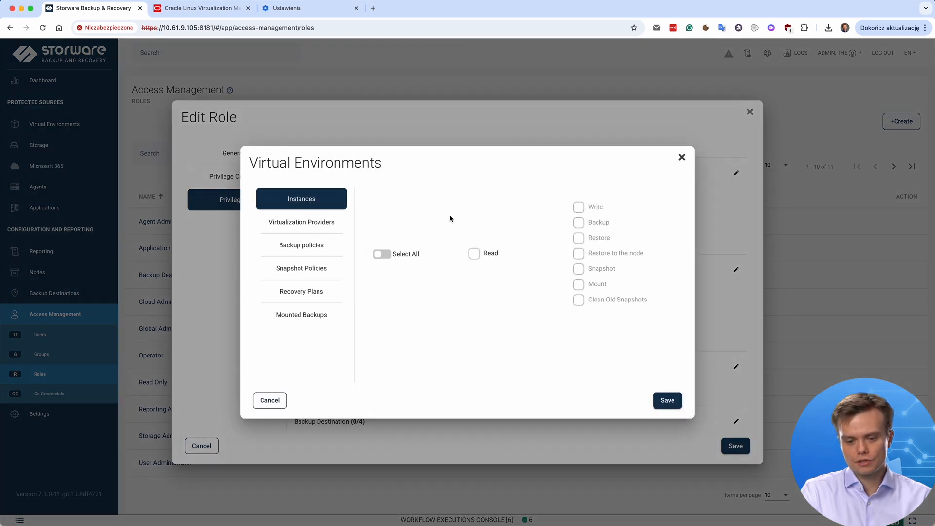
{"action": "left_click", "coordinate": [482, 255]}
{"action": "left_click", "coordinate": [596, 228]}
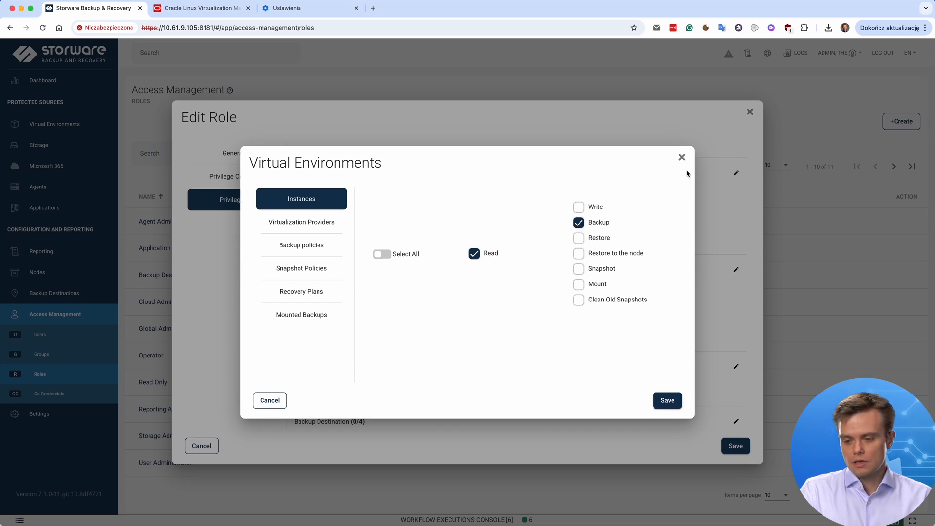
{"action": "left_click", "coordinate": [682, 157]}
{"action": "left_click", "coordinate": [750, 113]}
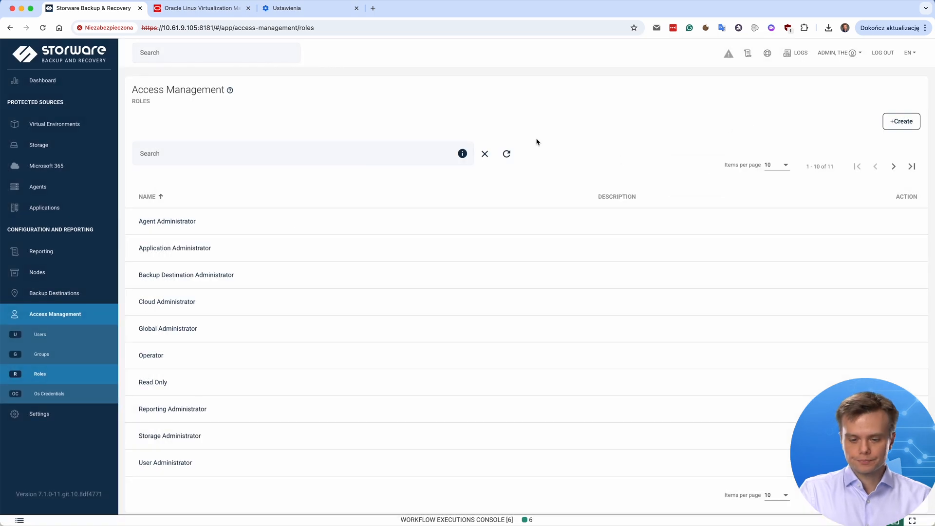